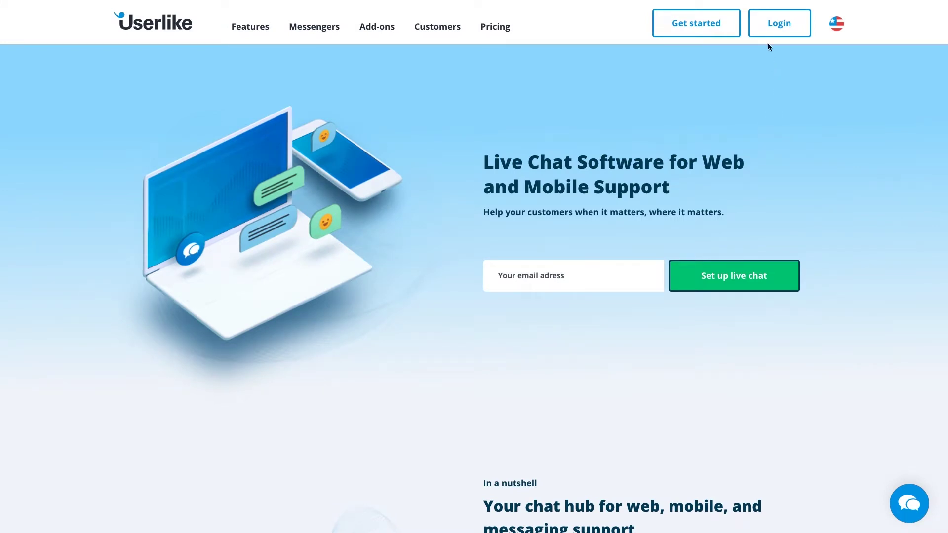
Log in to Userlike with the account username and password.
left_click(779, 23)
left_click(440, 122)
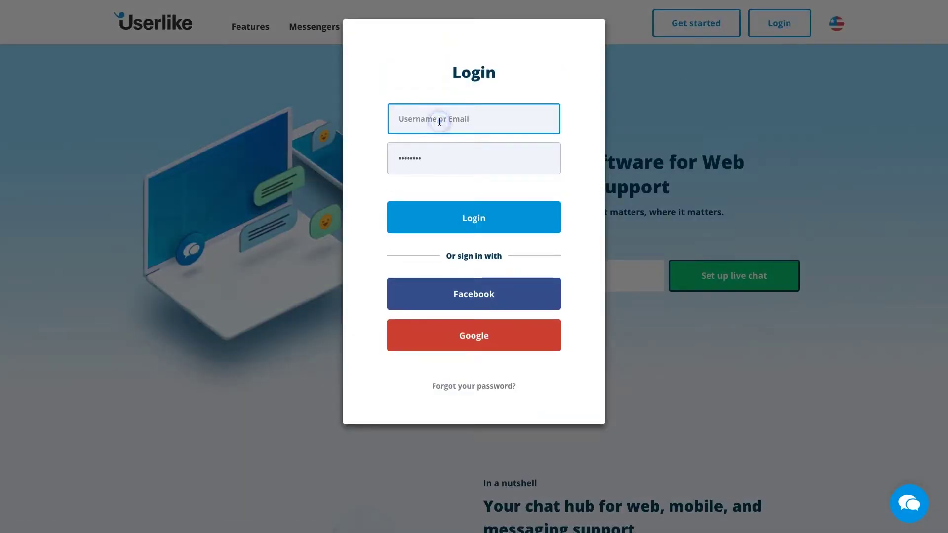
type("lisaa")
key("Tab")
type("••••••••••••••••")
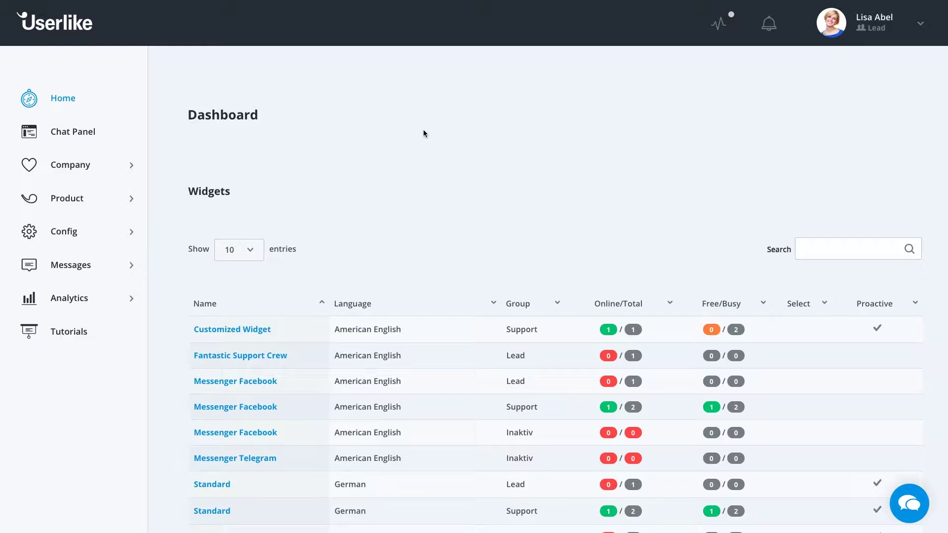
Open the profile and account options dropdown, then close it again.
left_click(832, 36)
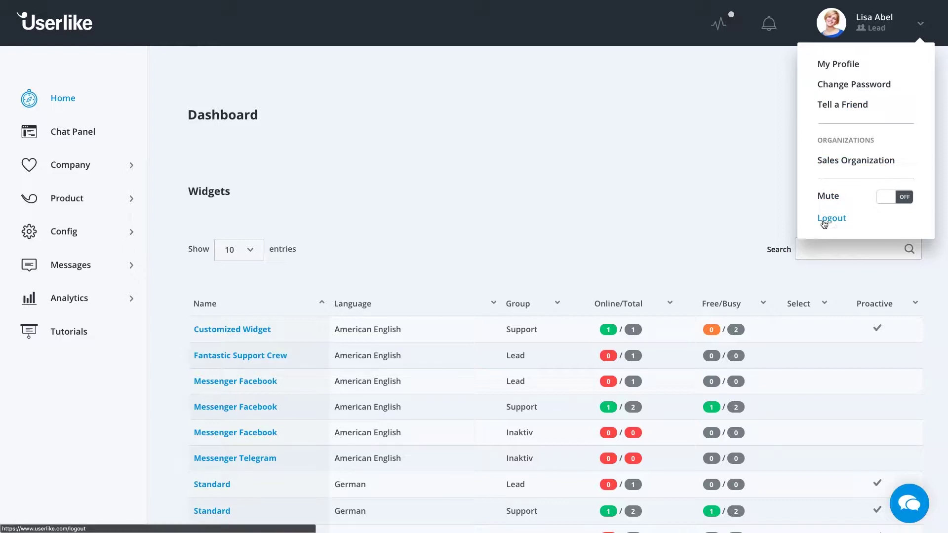
left_click(591, 180)
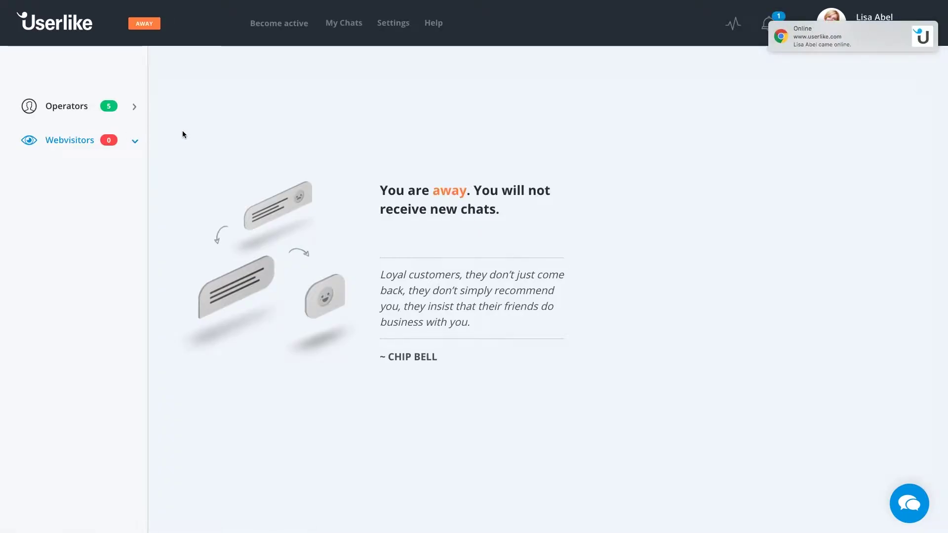
Expand the Support group in the Operators list and set the operator status to online.
left_click(81, 109)
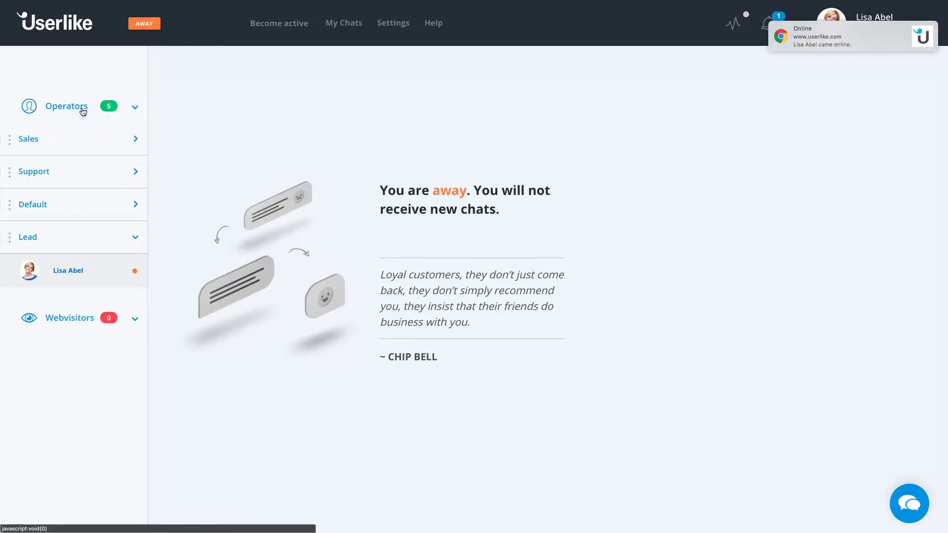
left_click(38, 171)
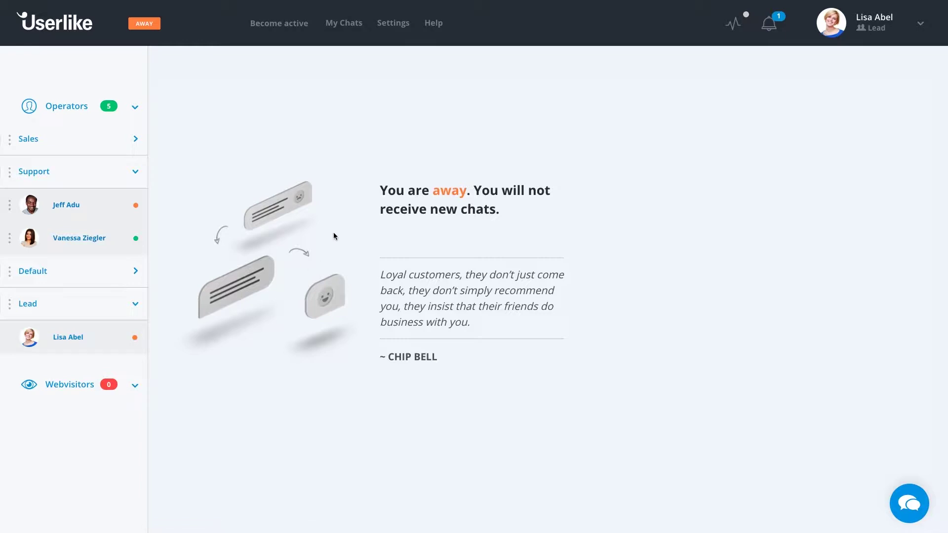
left_click(282, 29)
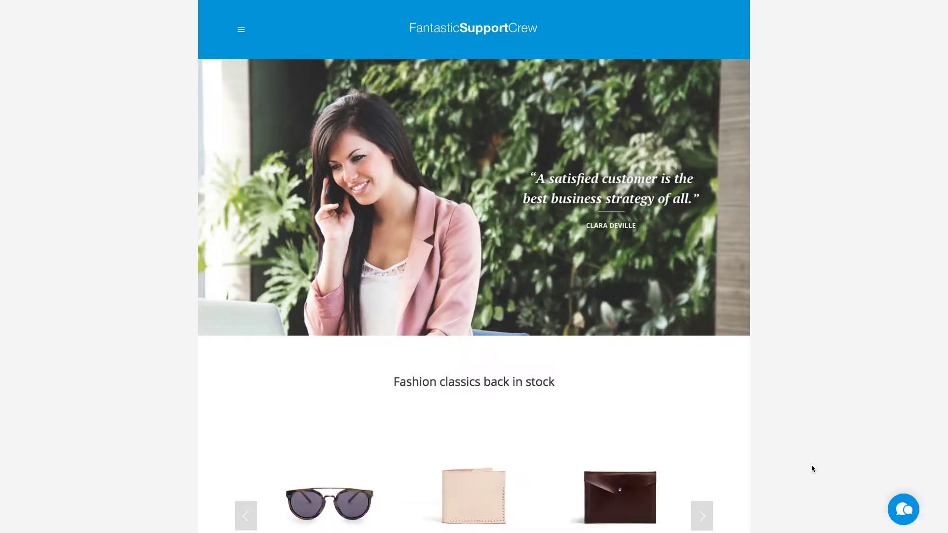
Send 'Hello' from the website chat widget and reply 'Welcome to Userlike :D' as operator.
left_click(904, 504)
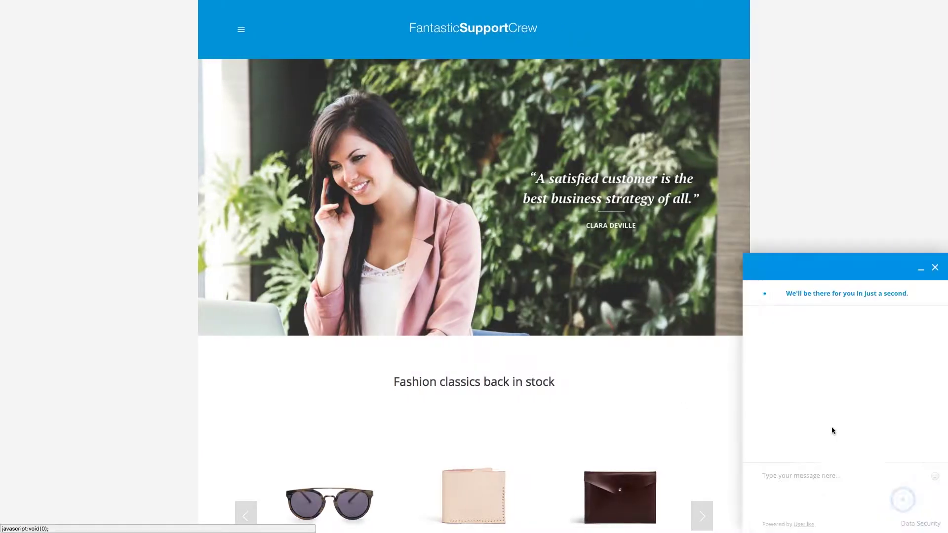
left_click(820, 490)
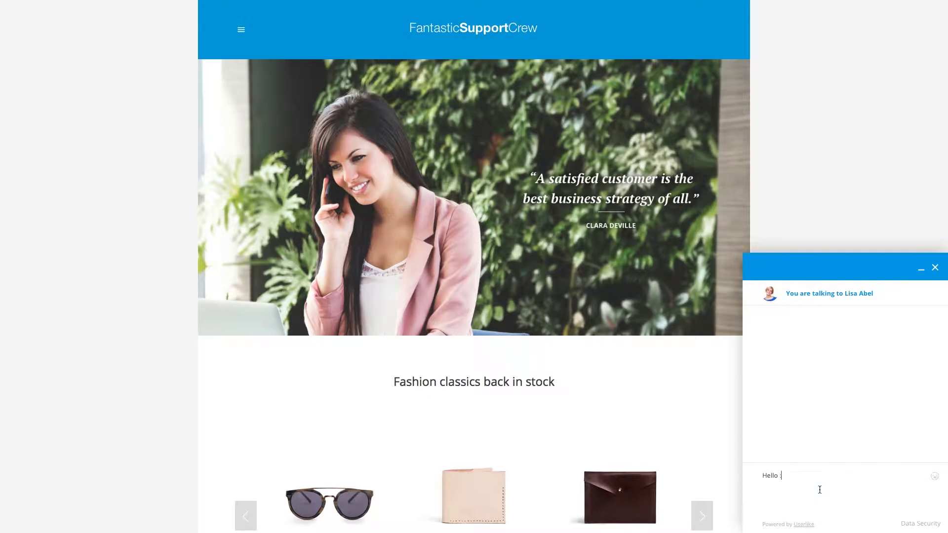
key("Return")
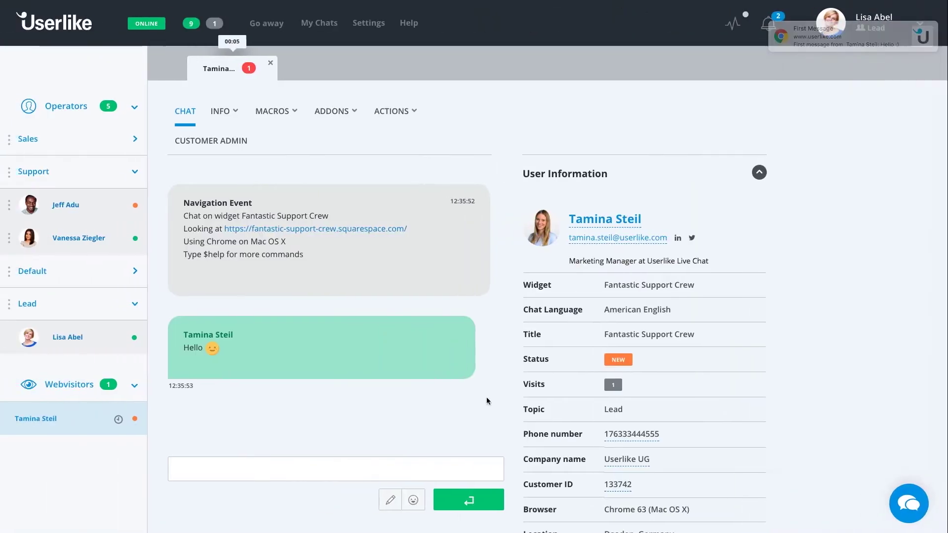
left_click(406, 468)
type("Welco")
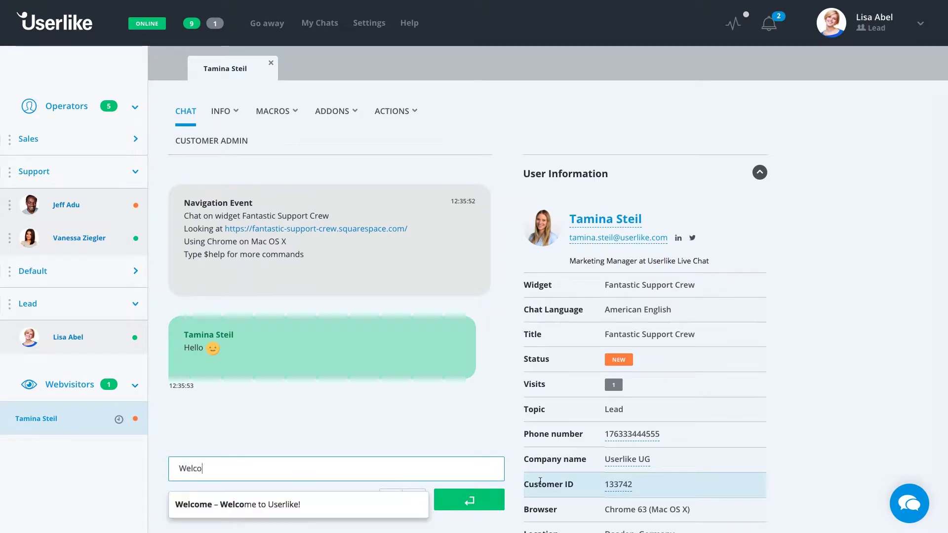
type("me to Userlike :D")
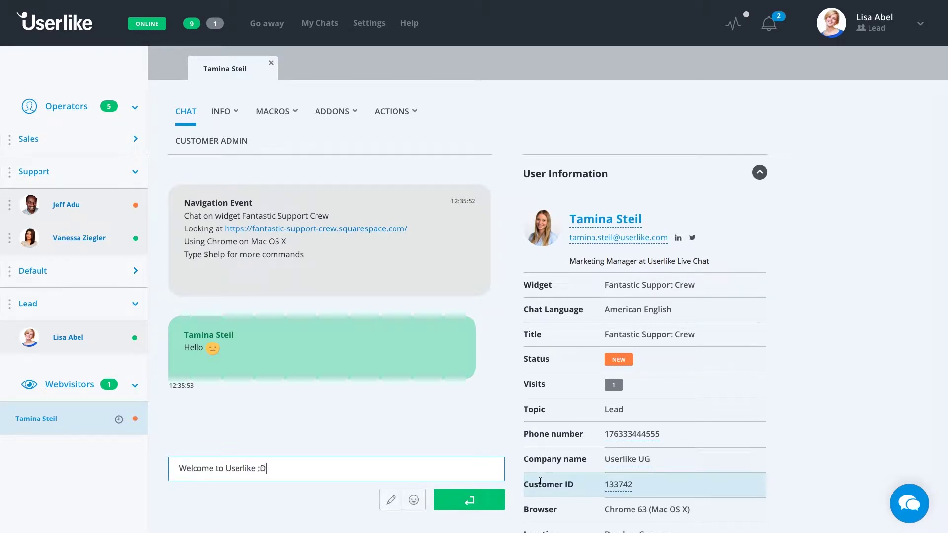
key("Return")
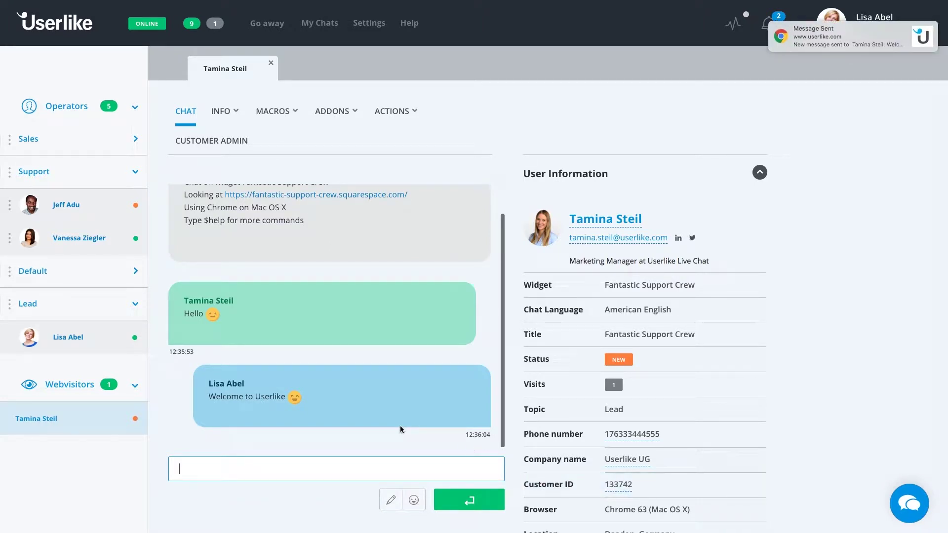
On the visitor's website view, open and close the chat emoji choices.
mouse_move(361, 330)
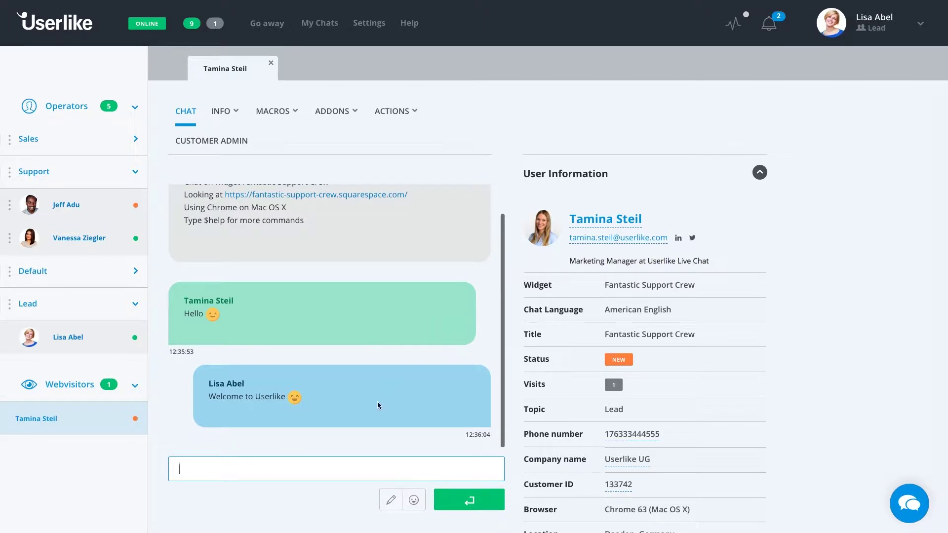
key("ctrl+Right")
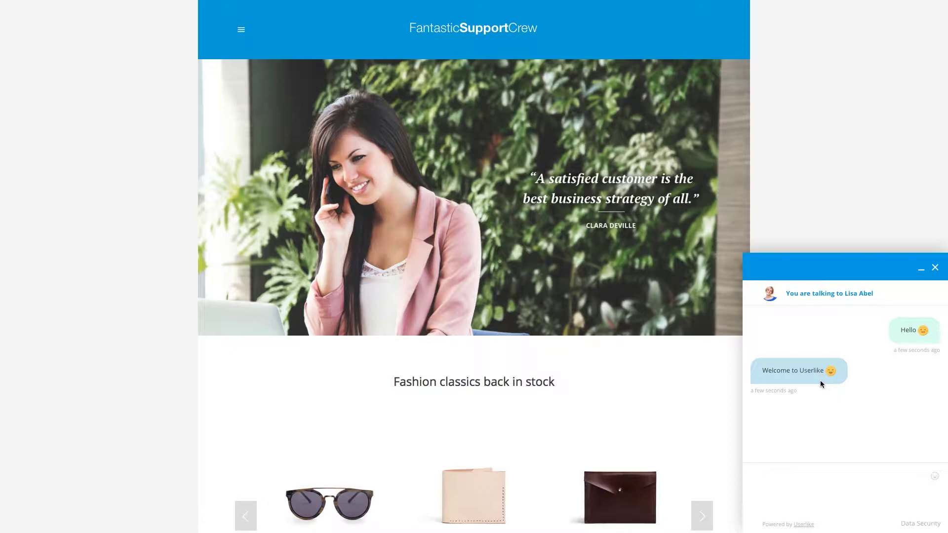
left_click(935, 477)
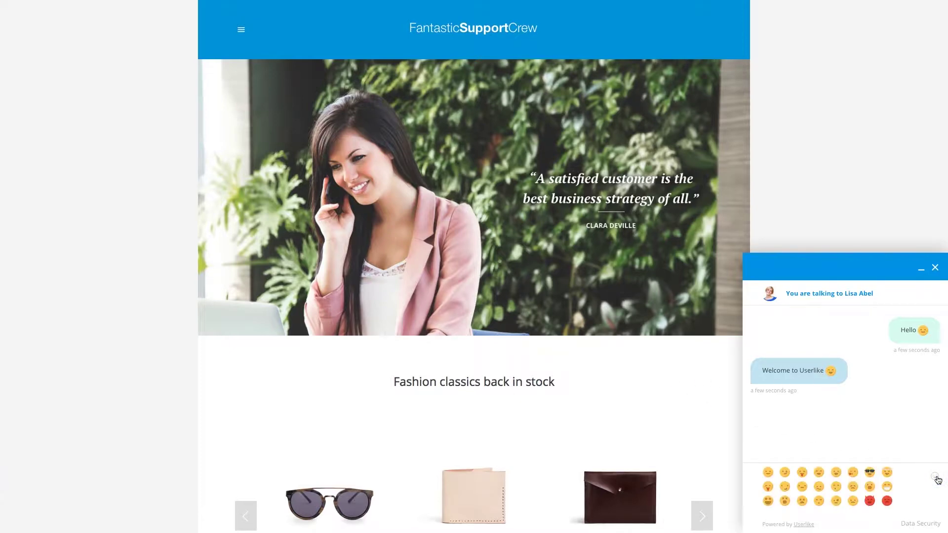
left_click(937, 478)
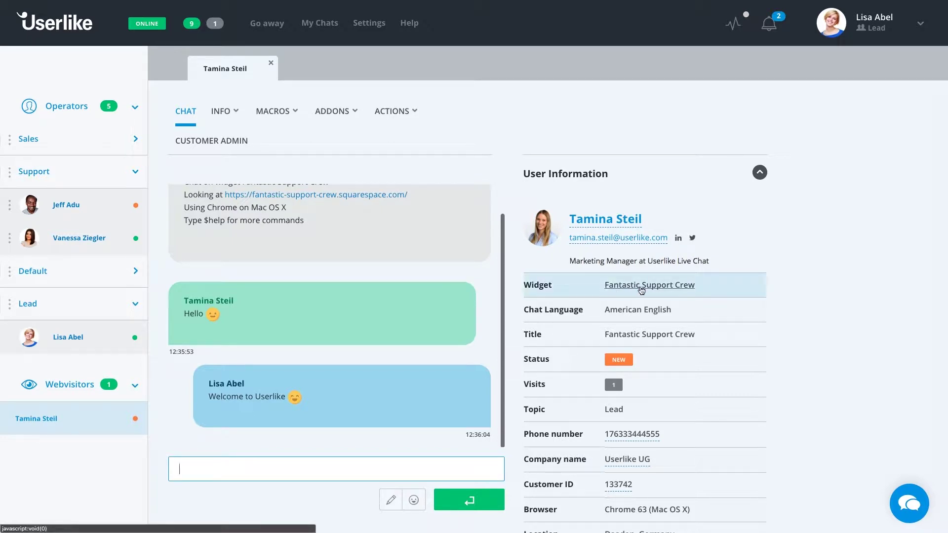
Expand the visitor's Offline Messages and past Chats sections in the User Information panel.
mouse_move(664, 291)
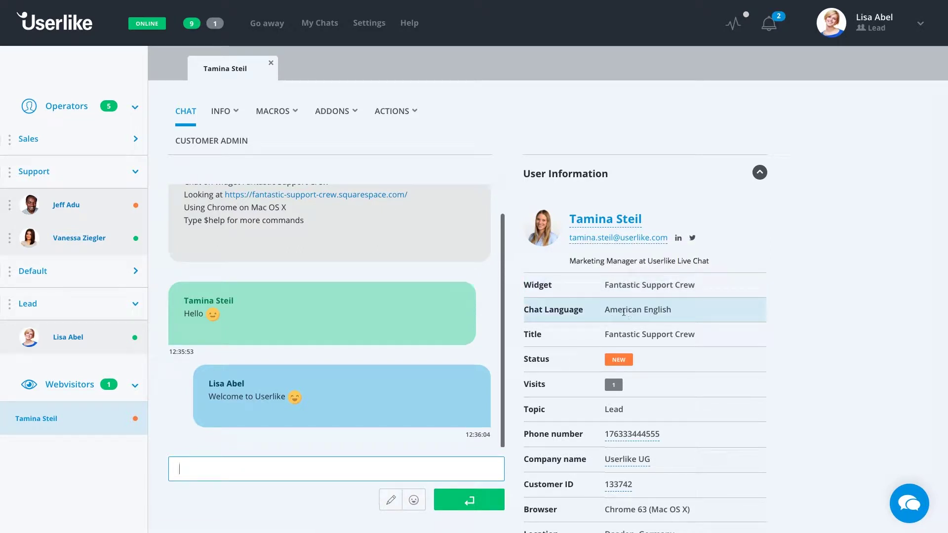
scroll(487, 289, "up", 2)
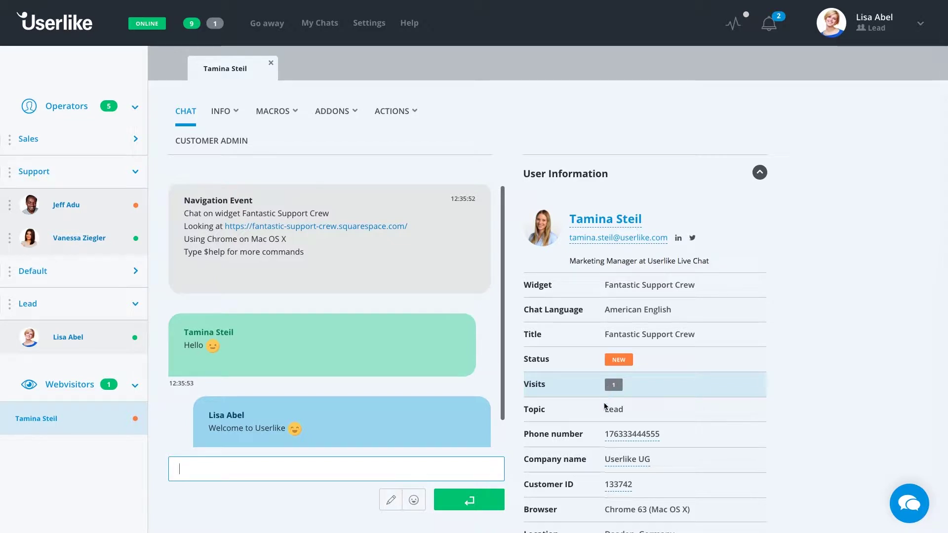
scroll(619, 413, "down", 2)
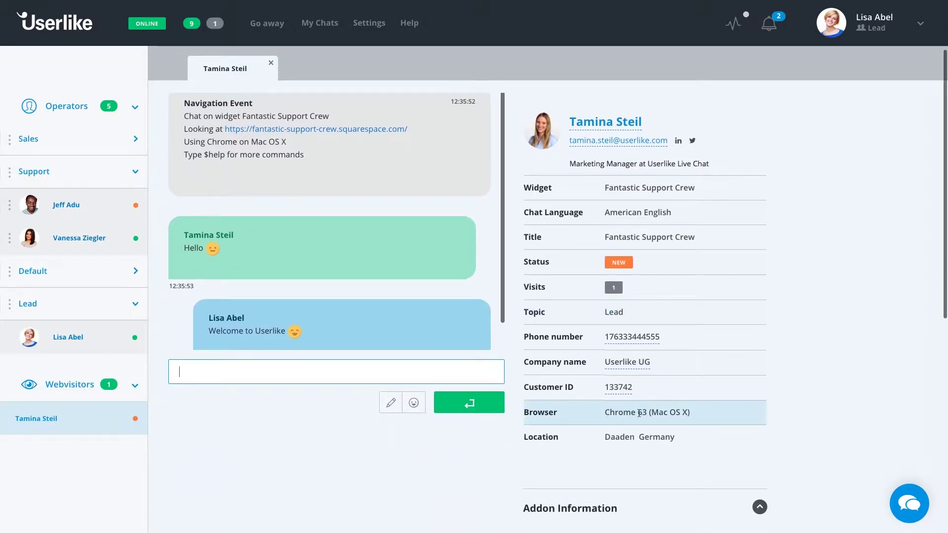
scroll(632, 415, "down", 3)
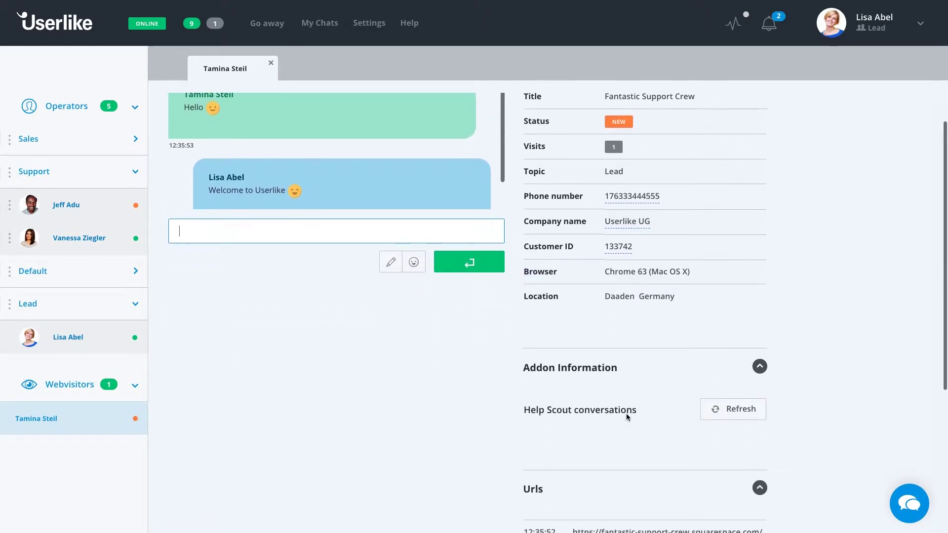
scroll(626, 417, "down", 2)
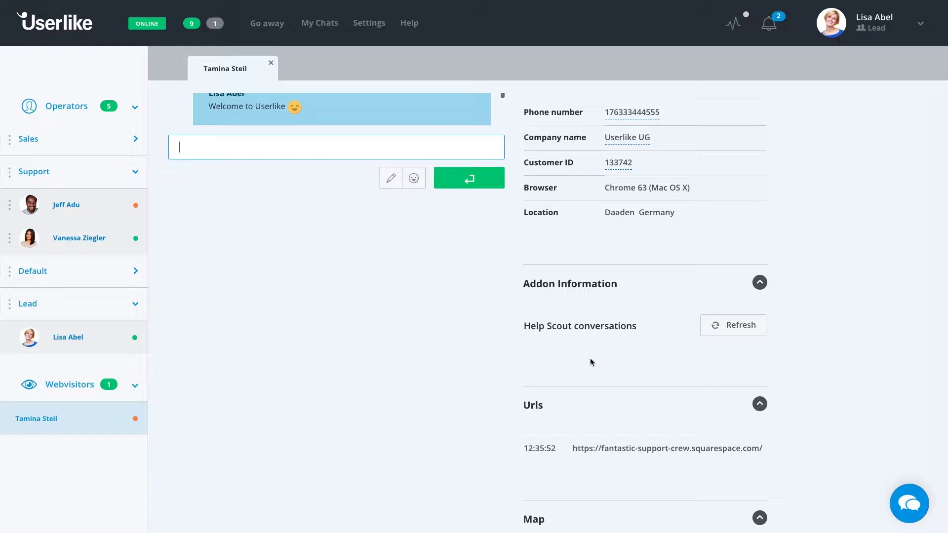
scroll(590, 357, "down", 2)
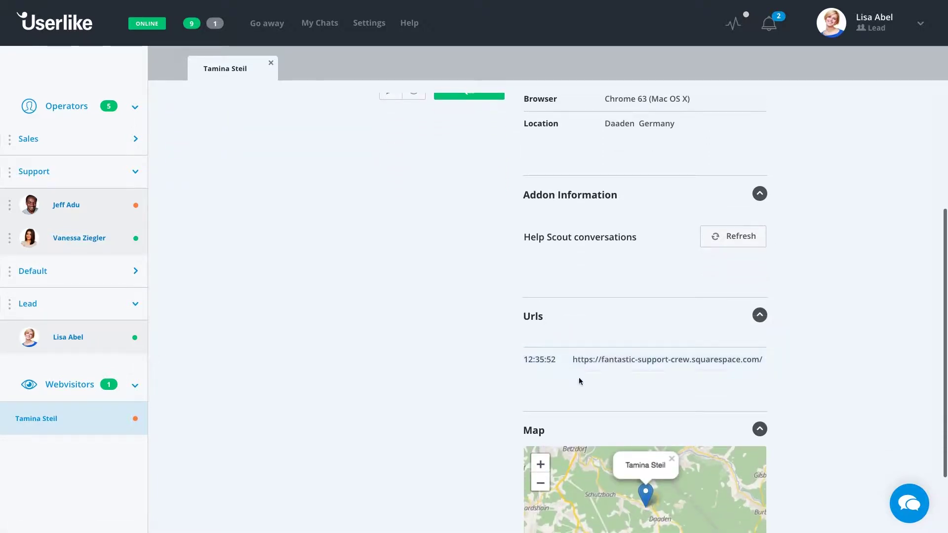
scroll(579, 378, "down", 2)
scroll(527, 379, "down", 1)
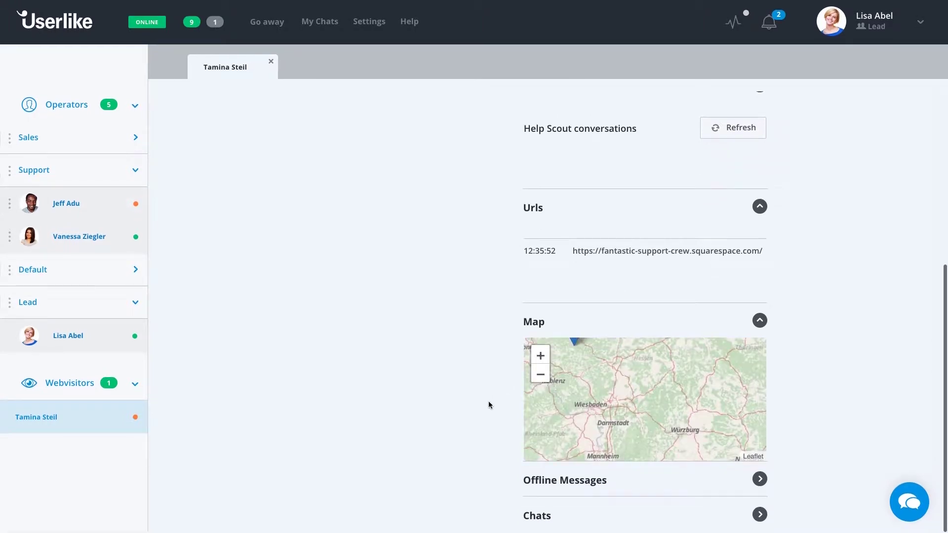
left_click(542, 480)
scroll(499, 489, "down", 2)
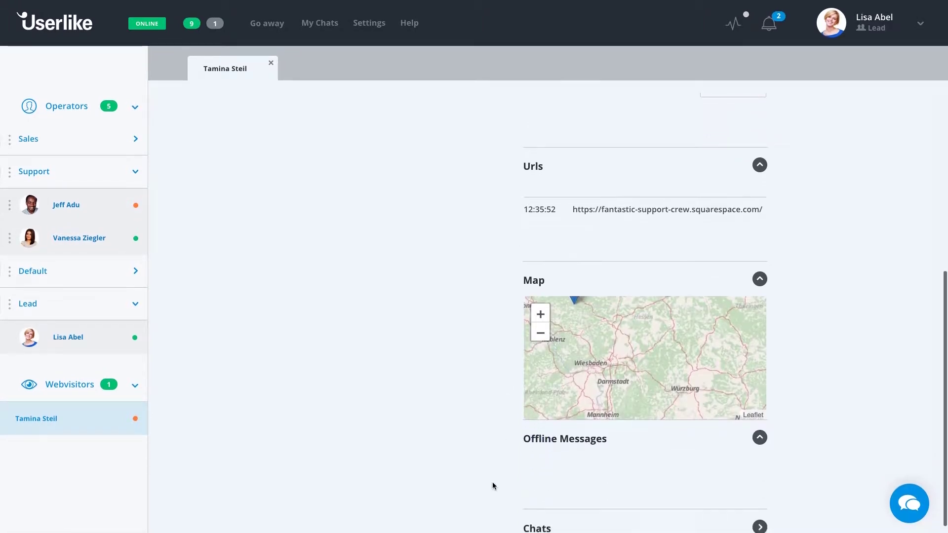
left_click(550, 516)
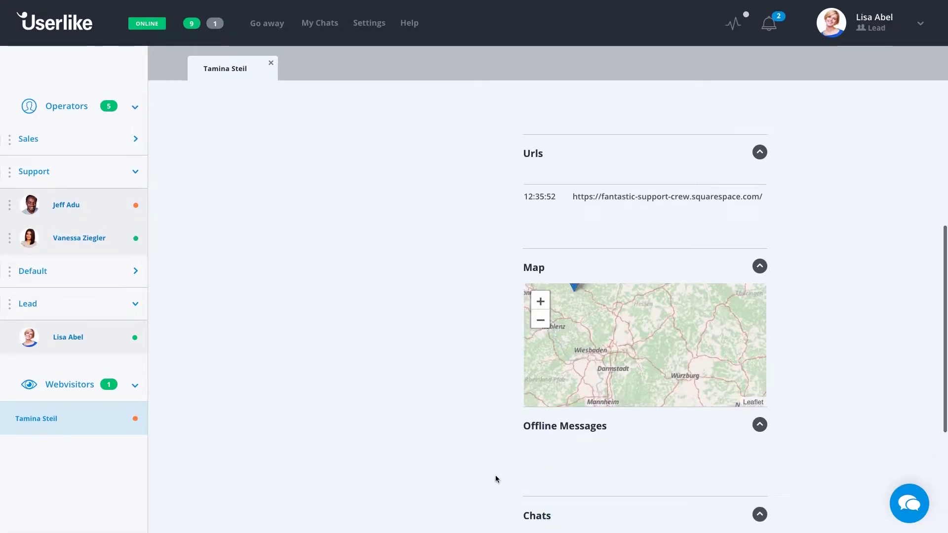
scroll(496, 475, "down", 4)
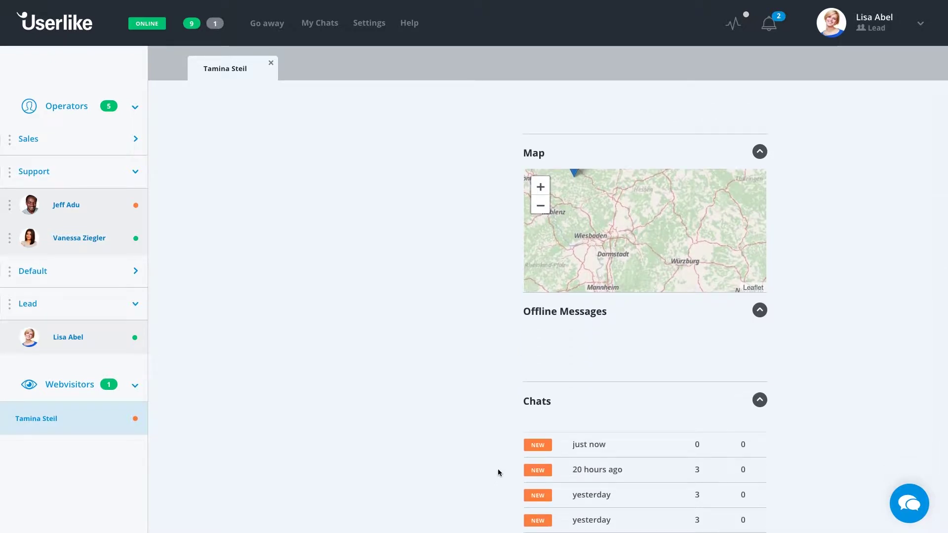
scroll(497, 449, "down", 1)
scroll(498, 447, "down", 1)
scroll(498, 447, "up", 20)
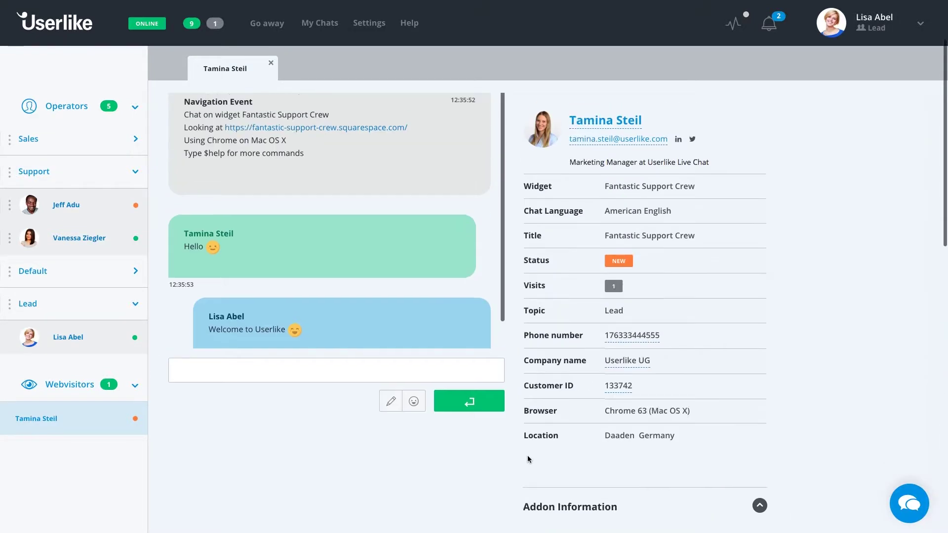
Insert the Hello template from Macros and send the greeting to the visitor.
left_click(287, 116)
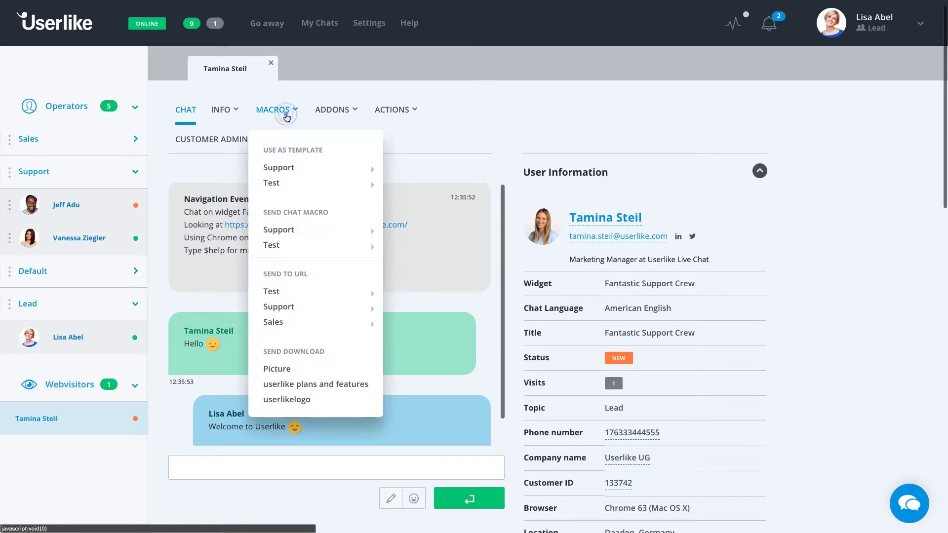
mouse_move(277, 171)
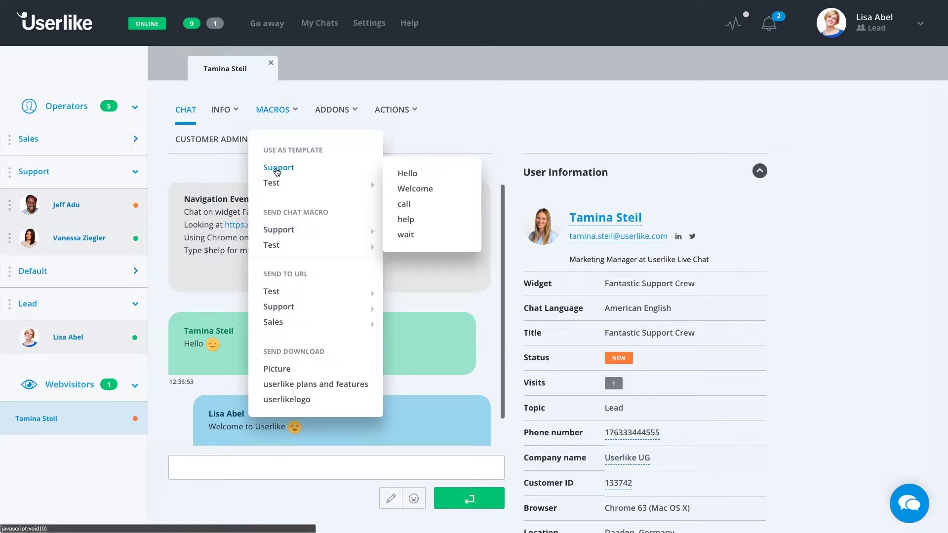
mouse_move(274, 188)
left_click(408, 173)
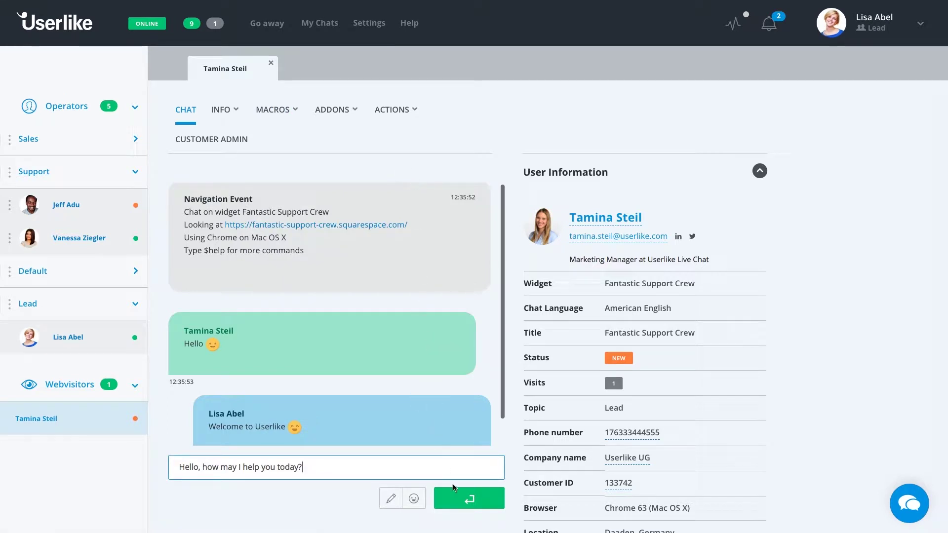
left_click(463, 503)
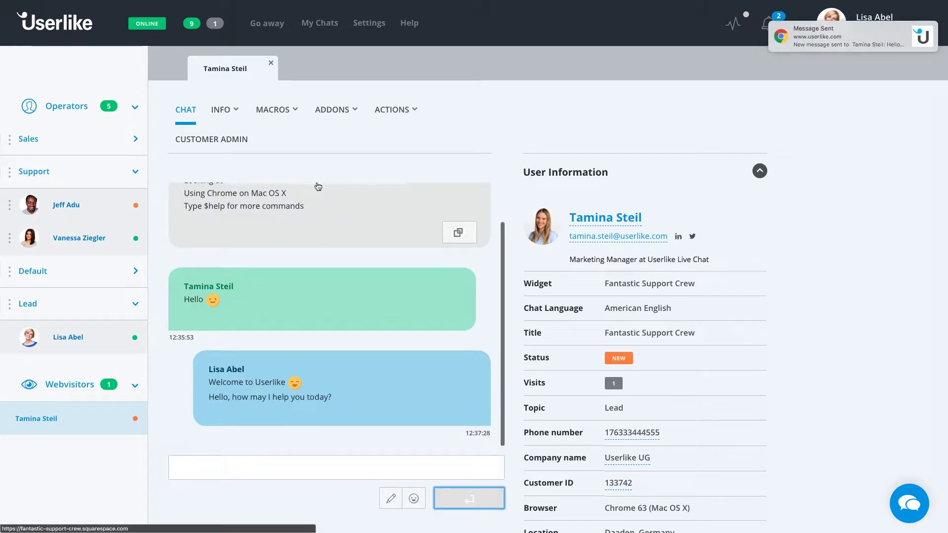
Push the Support Contact Page and send the userlikelogo download via chat macros.
left_click(271, 113)
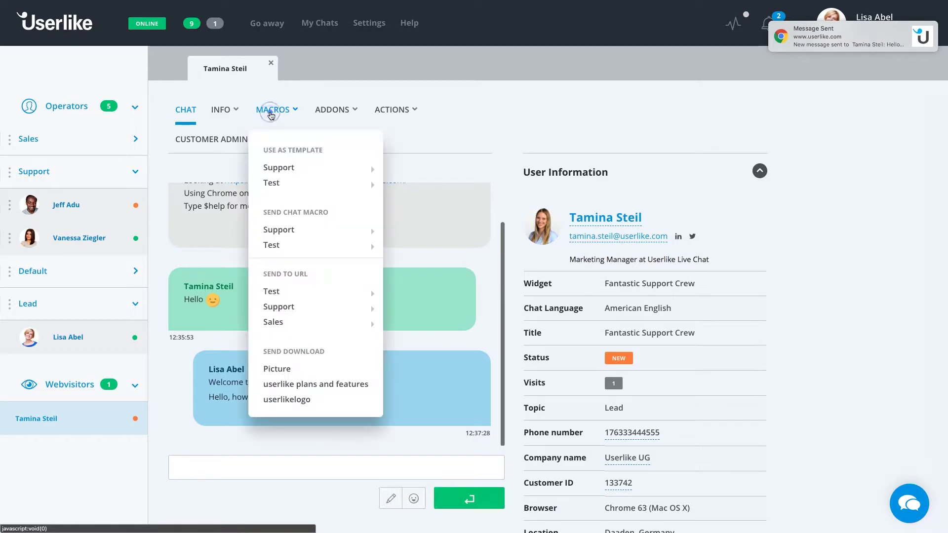
mouse_move(280, 295)
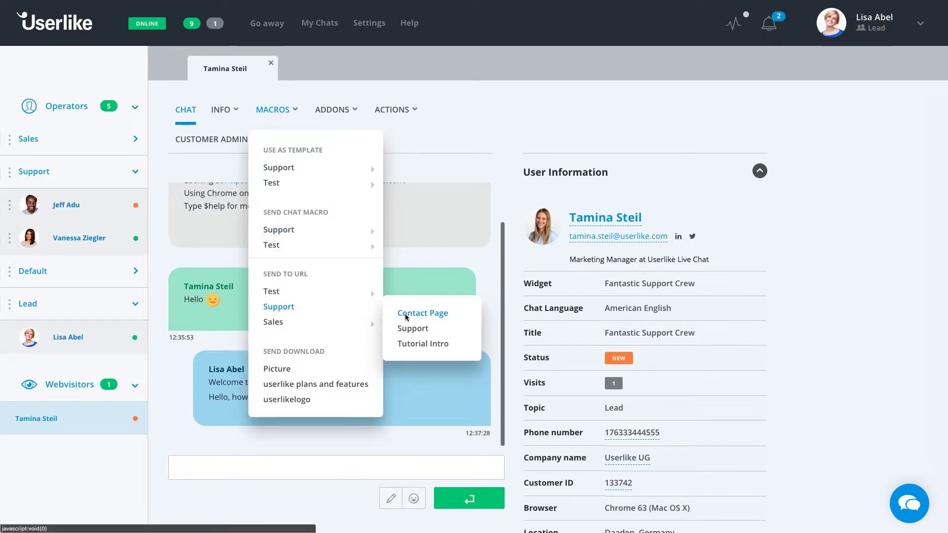
left_click(405, 313)
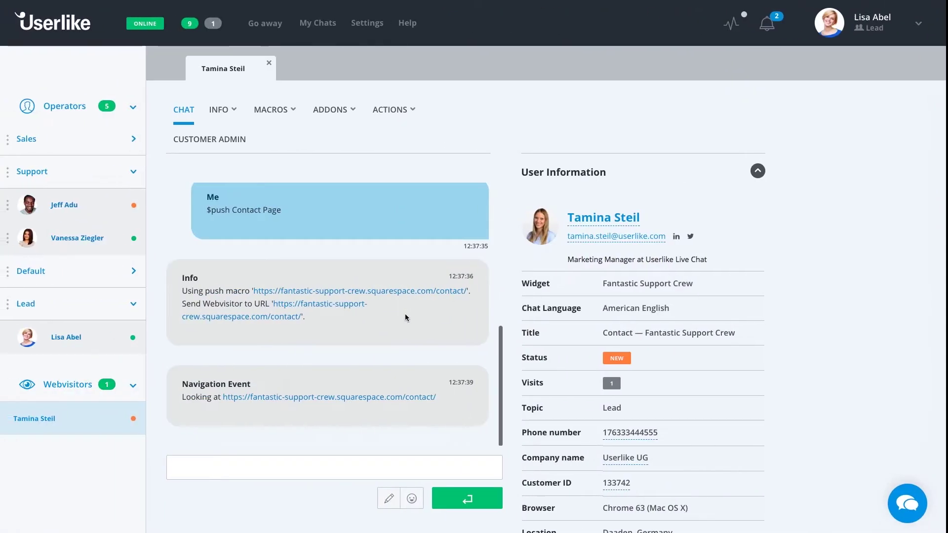
left_click(280, 113)
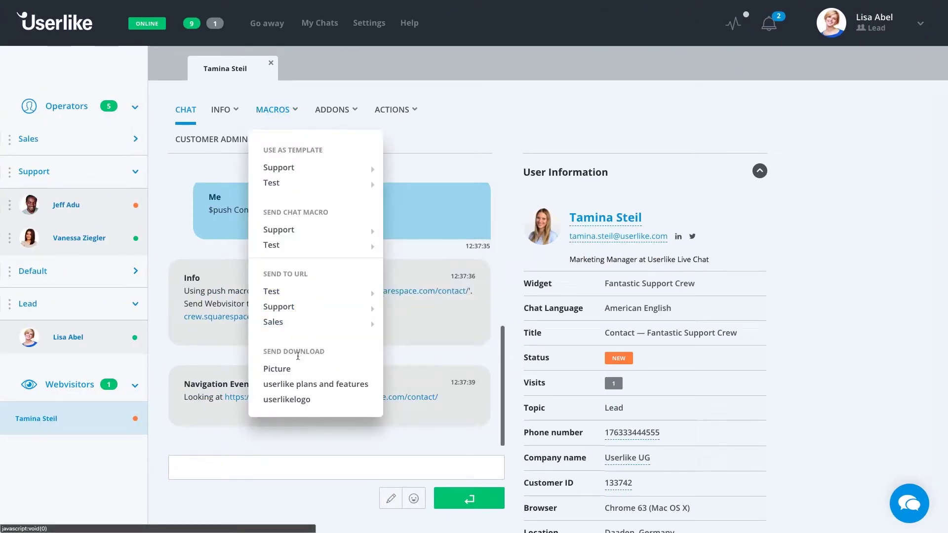
left_click(296, 399)
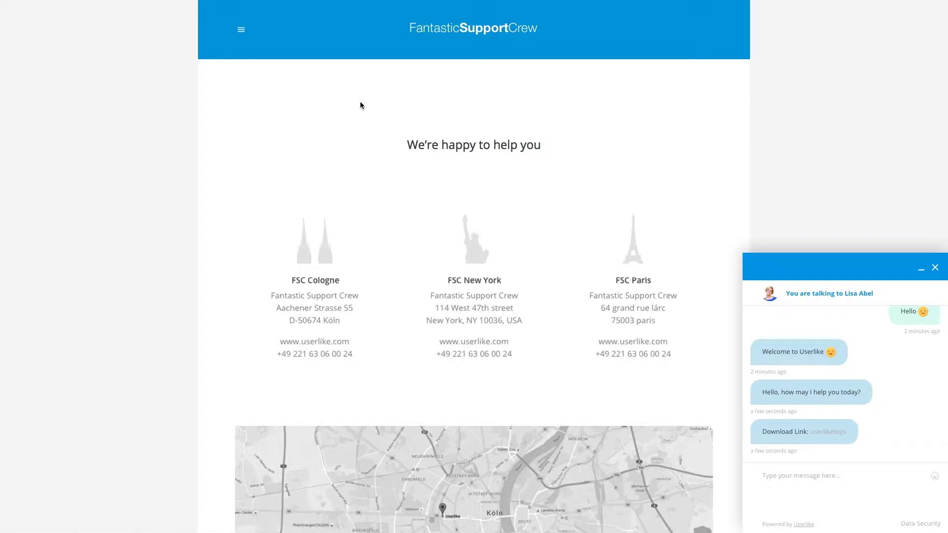
key("ctrl+Left")
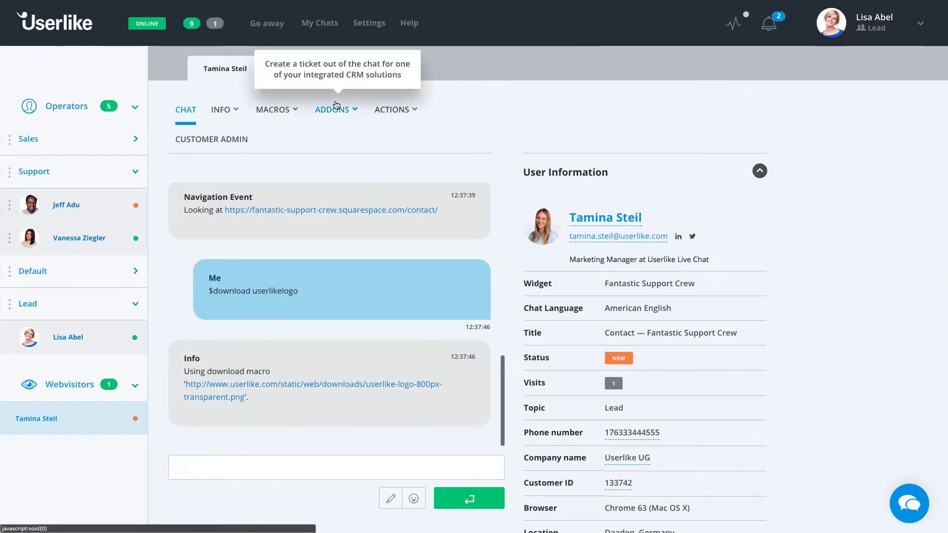
Open and close the ADDONS ticket integrations list, then show the chat ACTIONS menu.
left_click(333, 112)
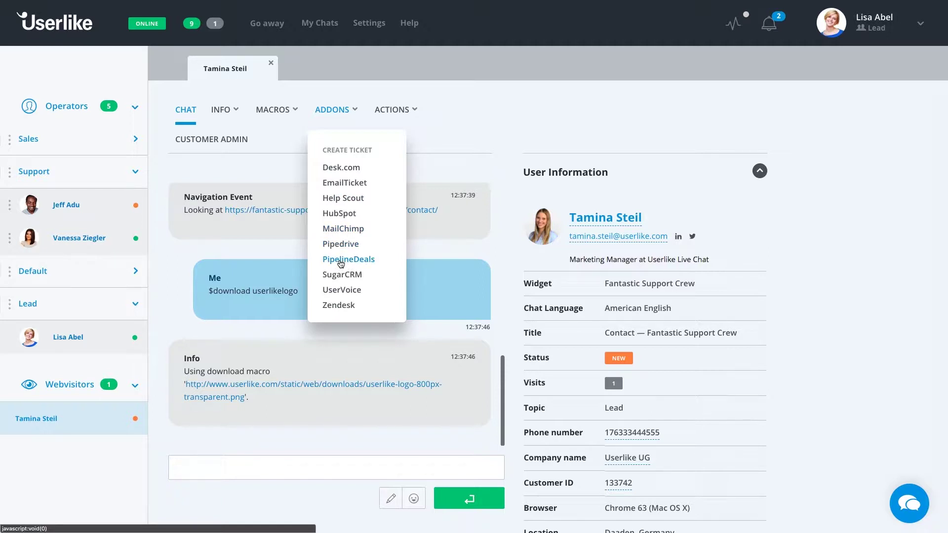
left_click(338, 111)
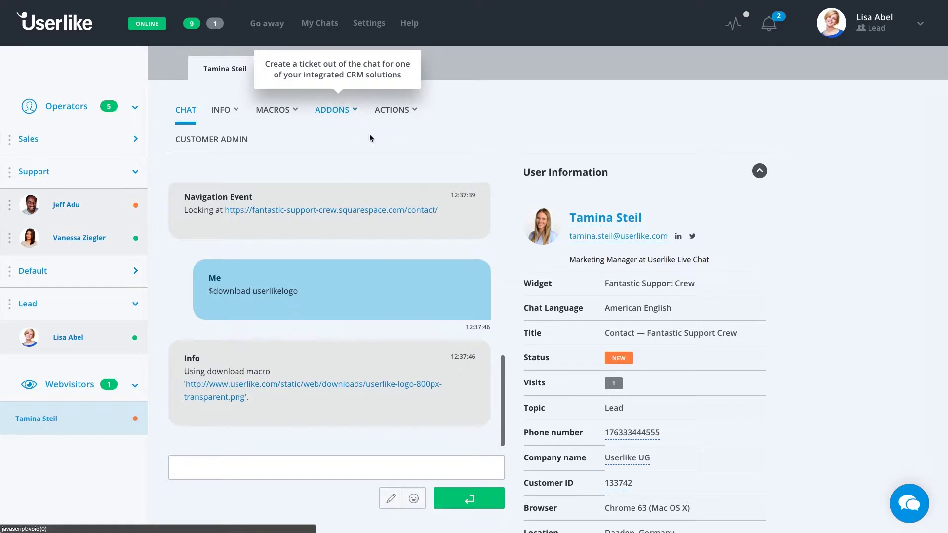
left_click(391, 110)
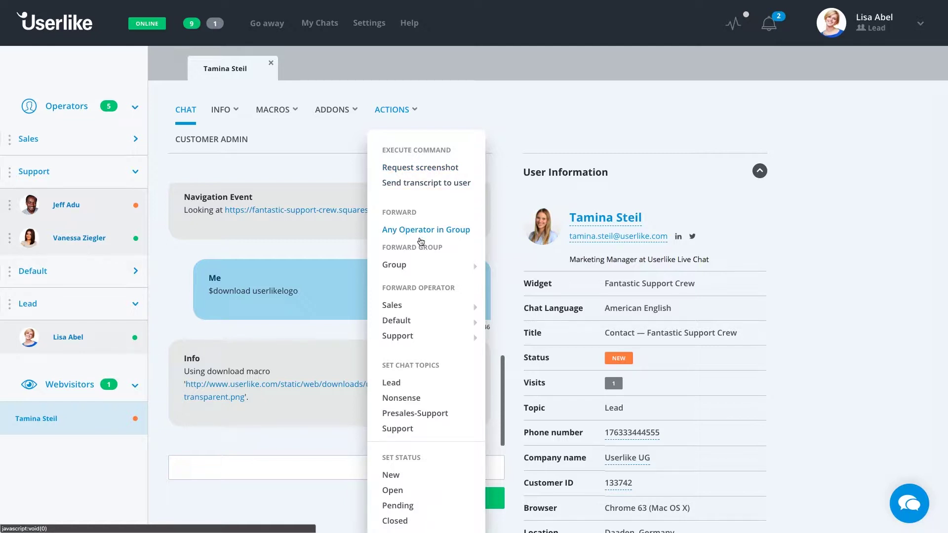
Browse the ACTIONS menu's Forward, Status and Set language options, then quit the session.
mouse_move(404, 267)
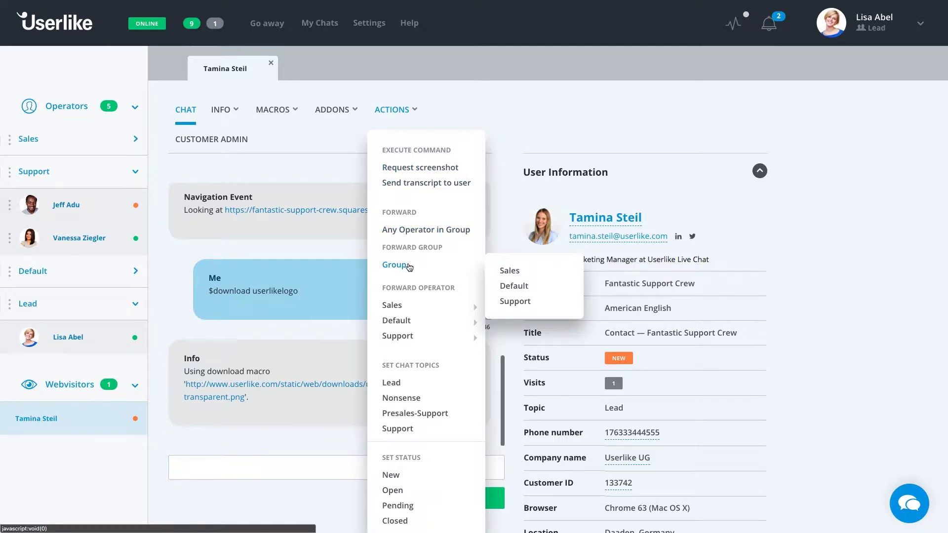
scroll(410, 267, "down", 3)
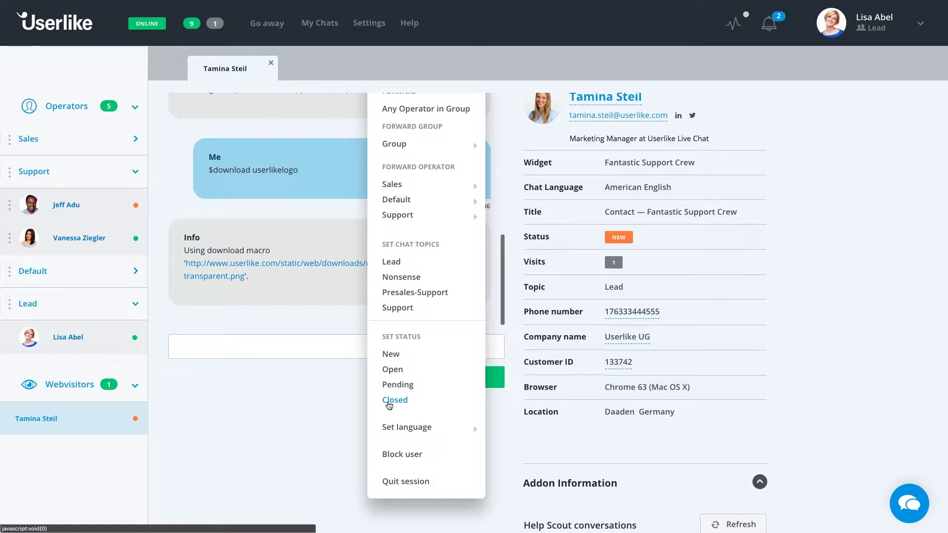
mouse_move(397, 426)
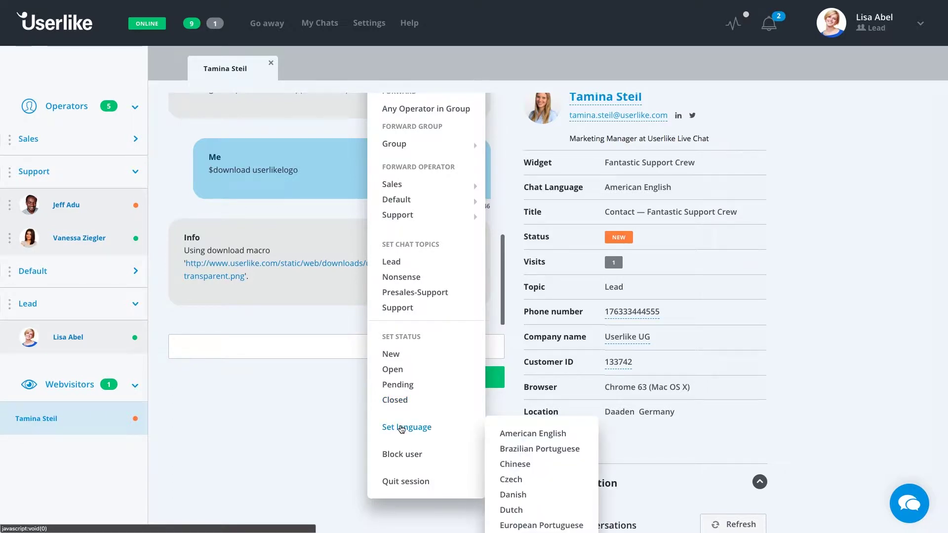
scroll(521, 439, "down", 2)
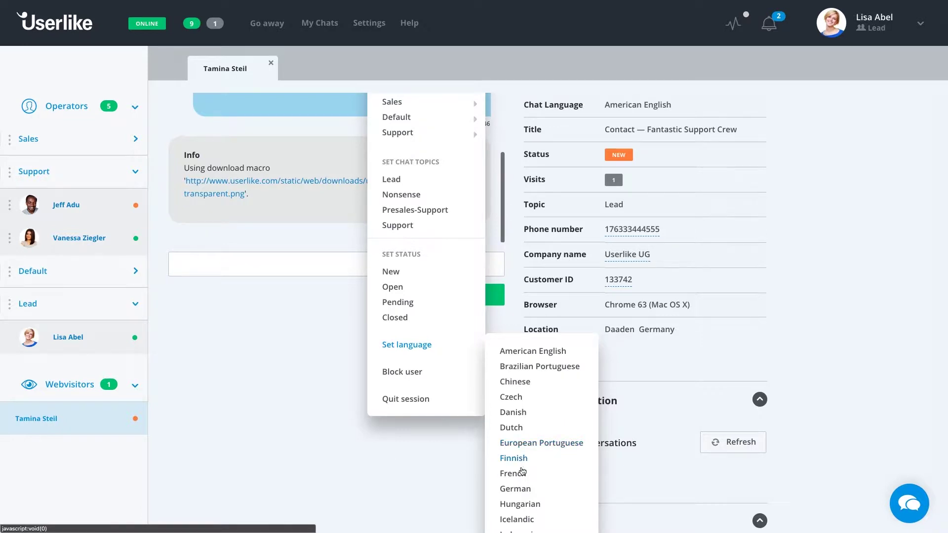
scroll(521, 505, "down", 1)
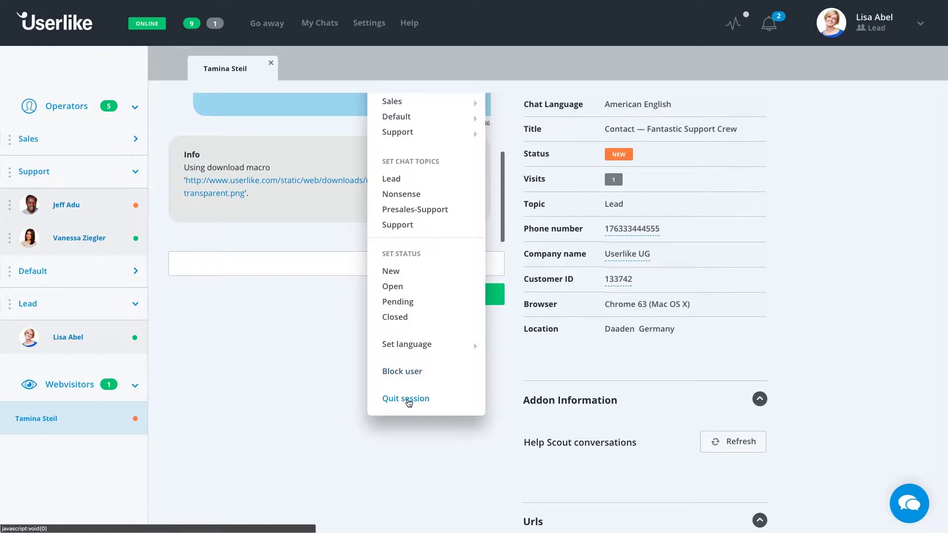
left_click(406, 399)
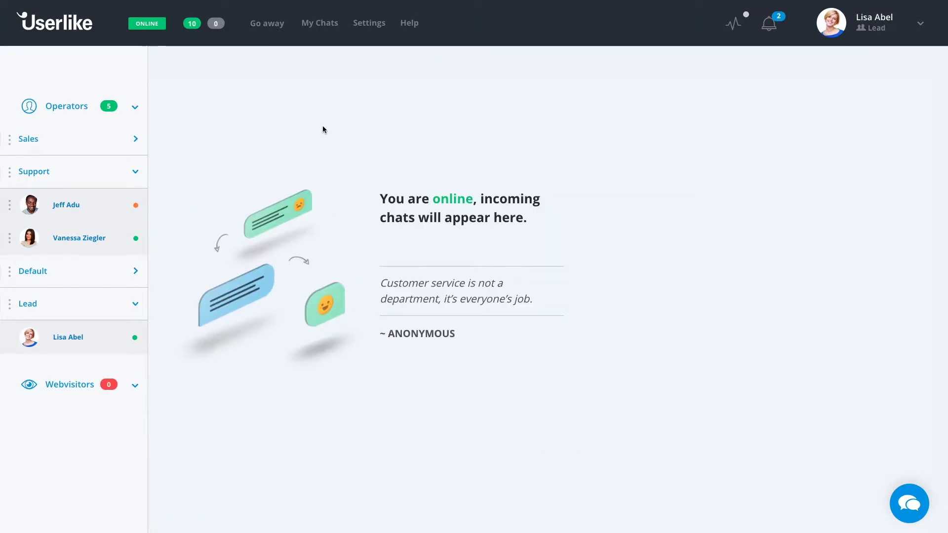
left_click(314, 29)
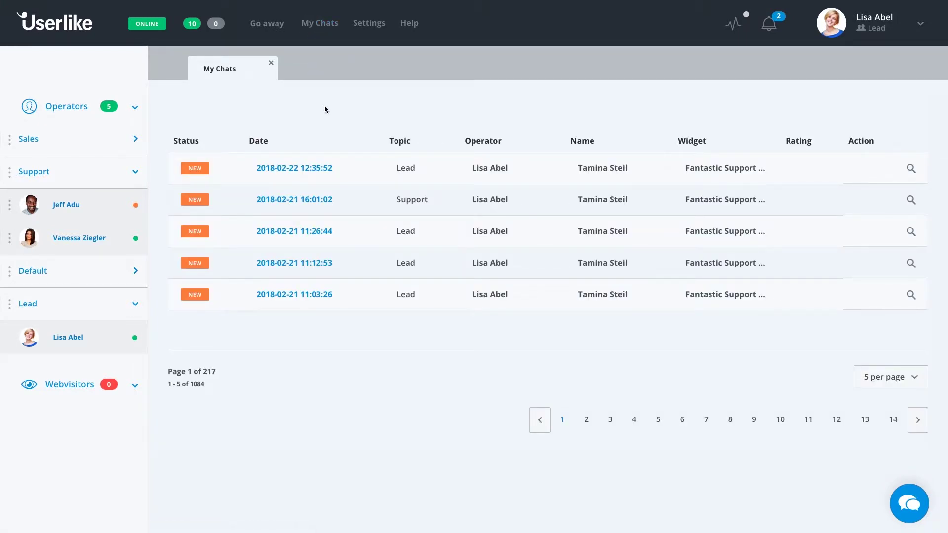
left_click(302, 170)
scroll(459, 422, "down", 6)
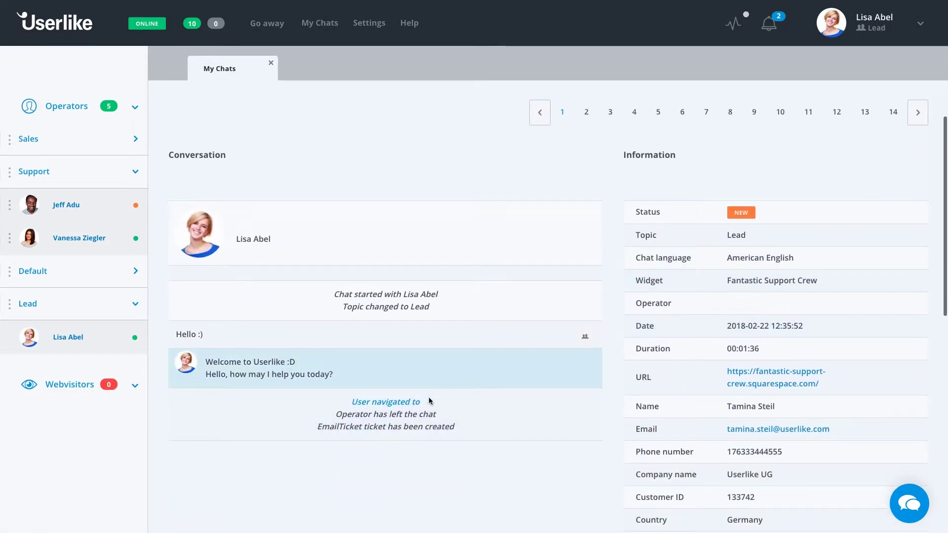
scroll(464, 449, "down", 2)
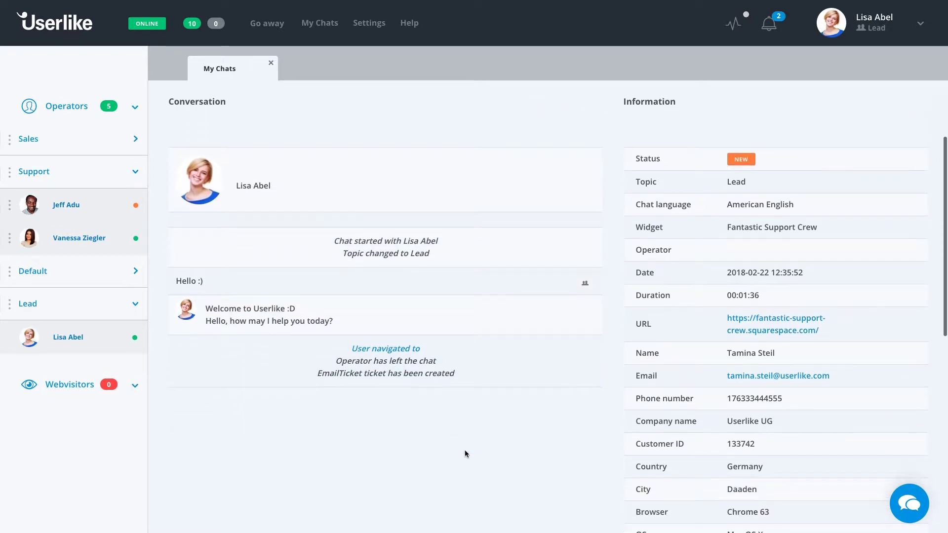
scroll(464, 449, "down", 6)
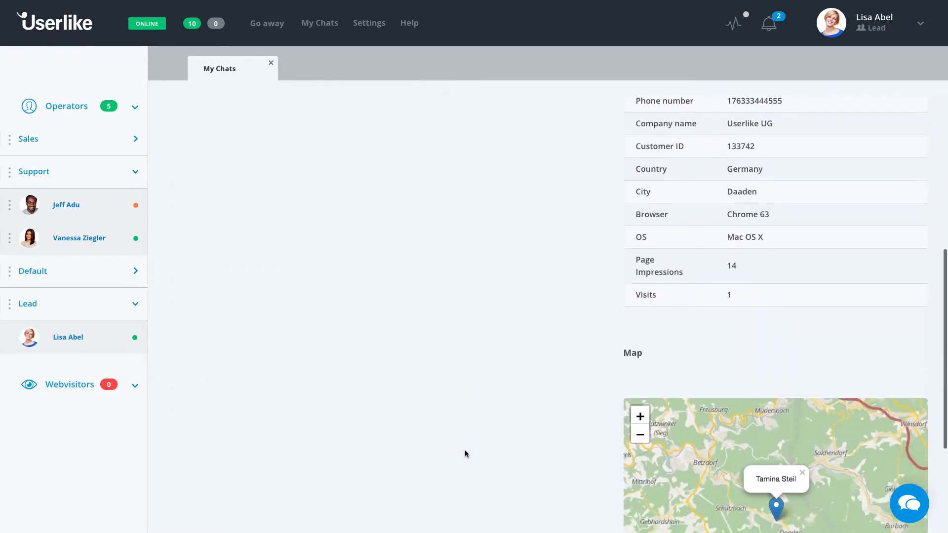
scroll(465, 454, "down", 3)
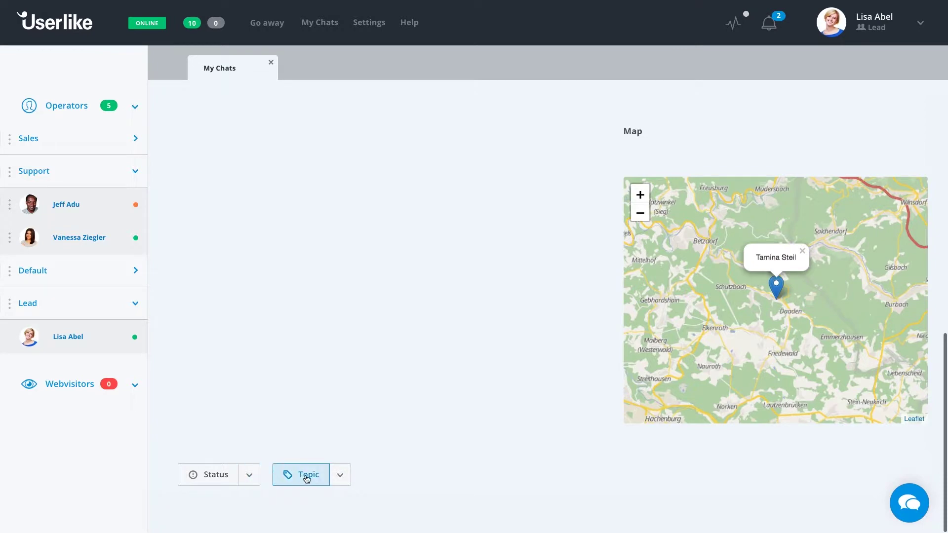
scroll(437, 352, "up", 11)
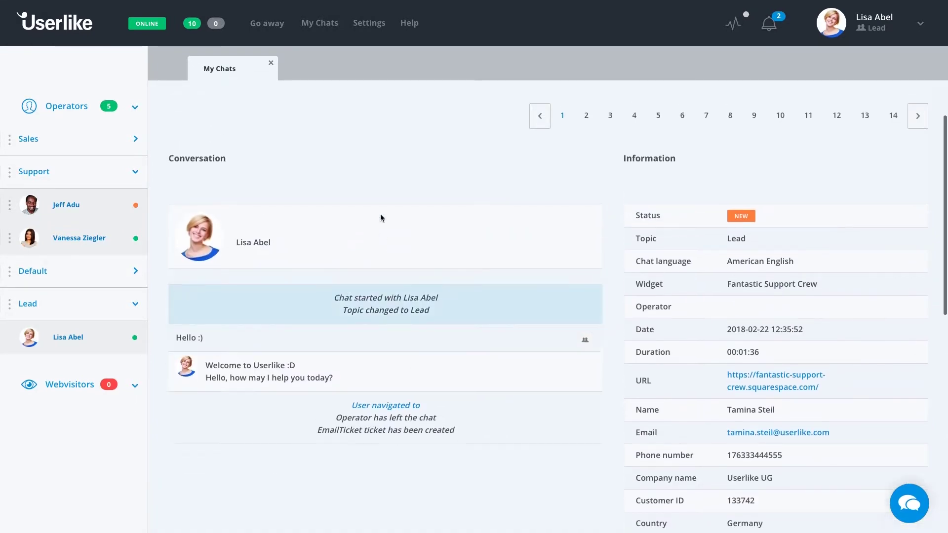
Review the Settings tab's notification options, 20-second inactivity timer and audio notifications.
left_click(371, 30)
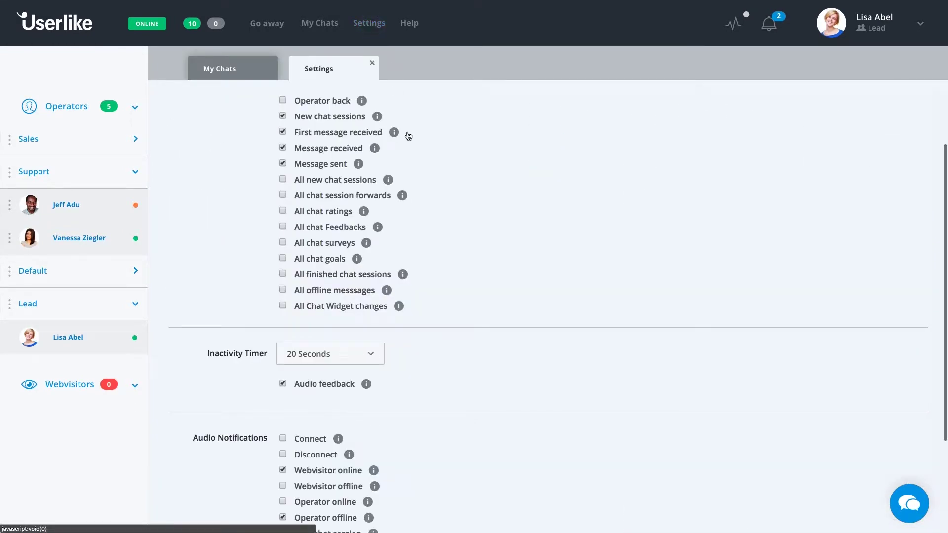
scroll(427, 184, "up", 1)
scroll(427, 184, "up", 2)
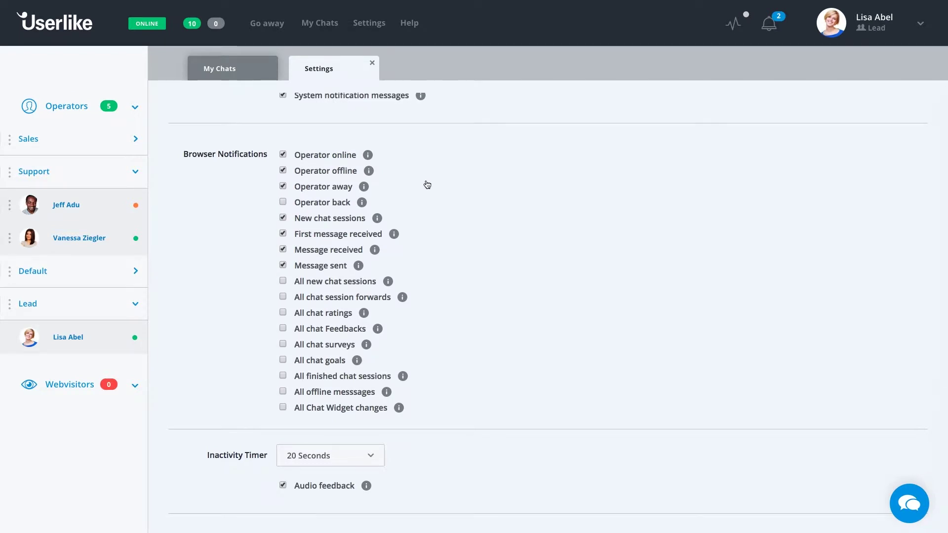
scroll(427, 184, "up", 2)
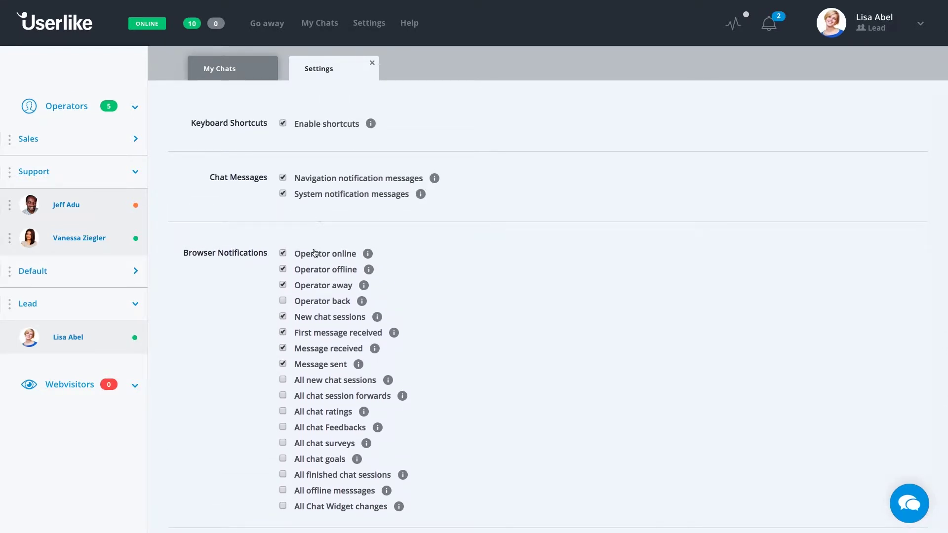
scroll(321, 420, "down", 1)
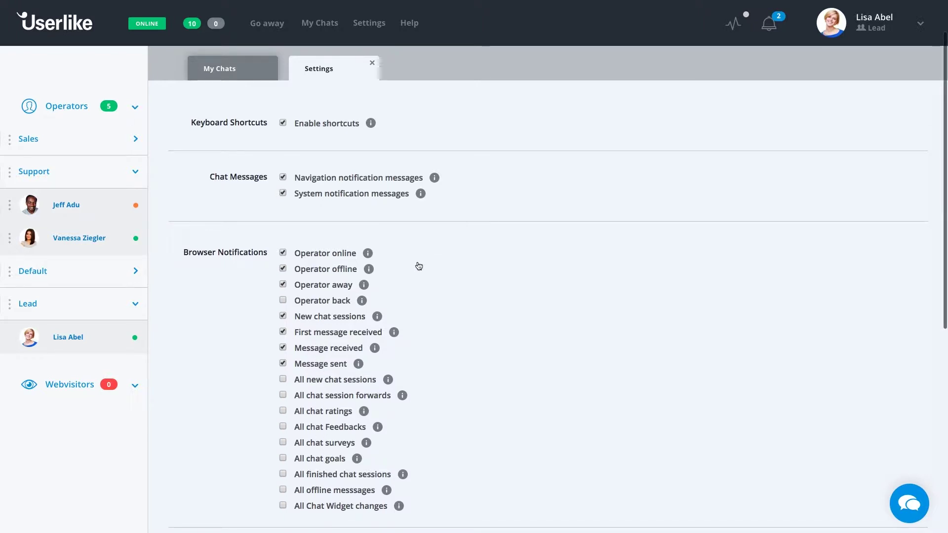
scroll(418, 267, "down", 2)
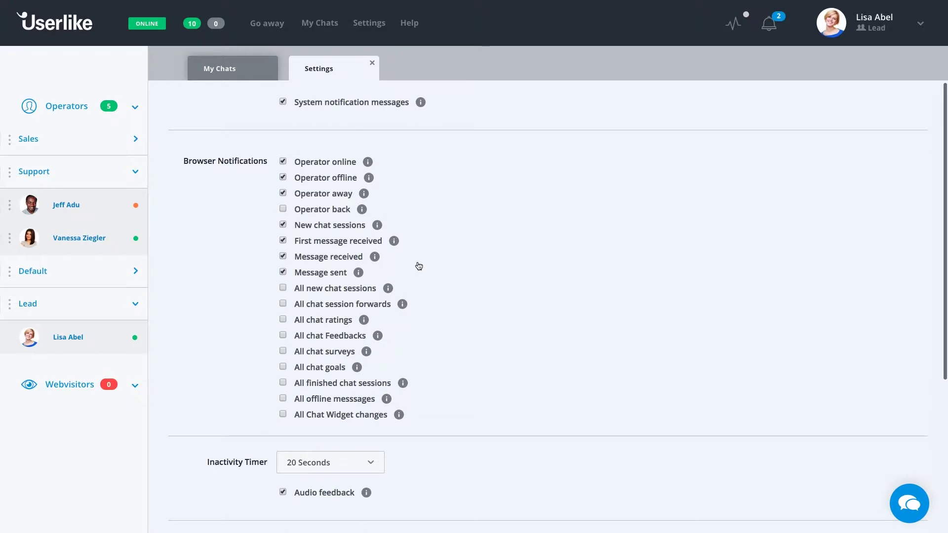
scroll(420, 267, "down", 1)
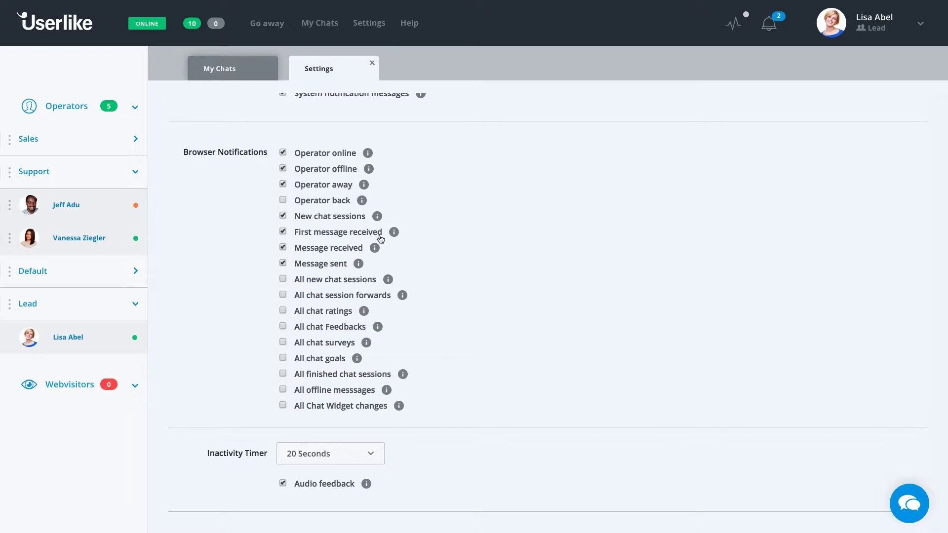
scroll(449, 260, "down", 5)
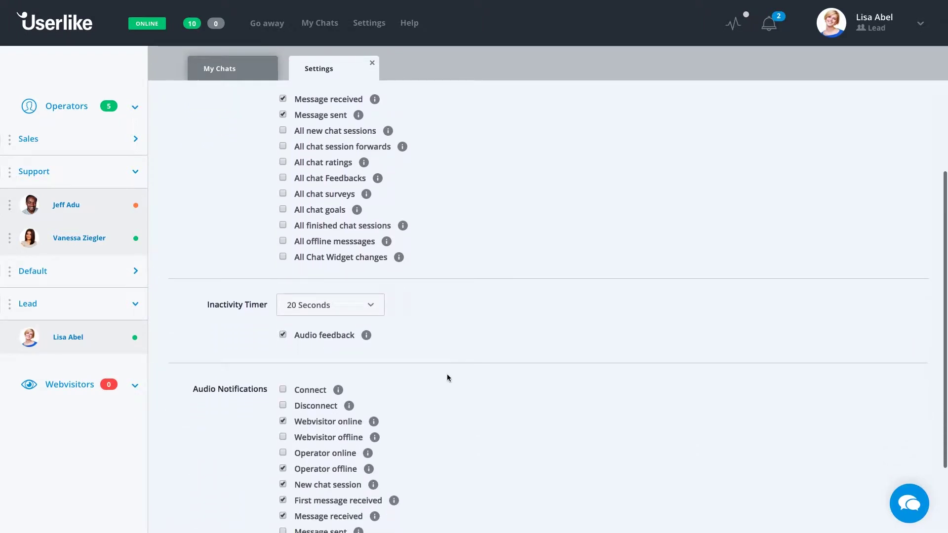
scroll(440, 430, "down", 2)
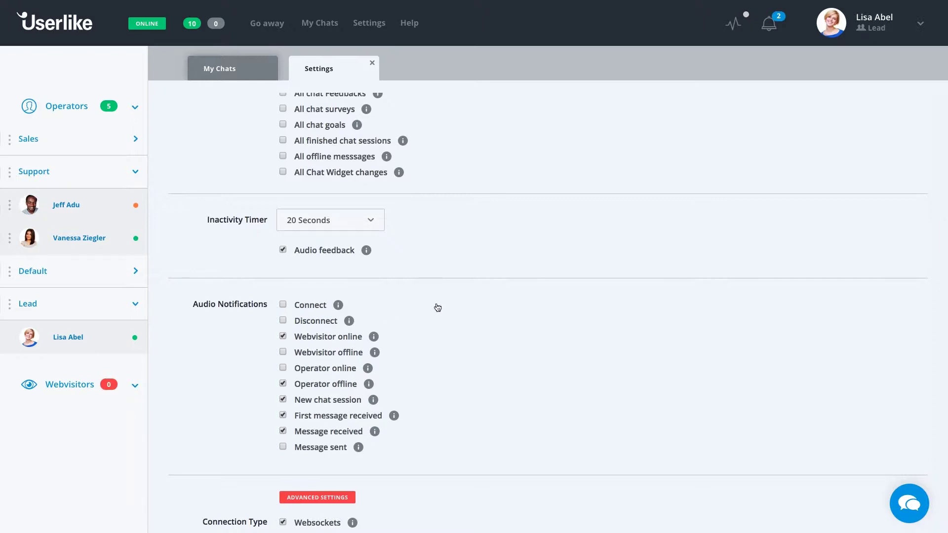
scroll(446, 308, "up", 4)
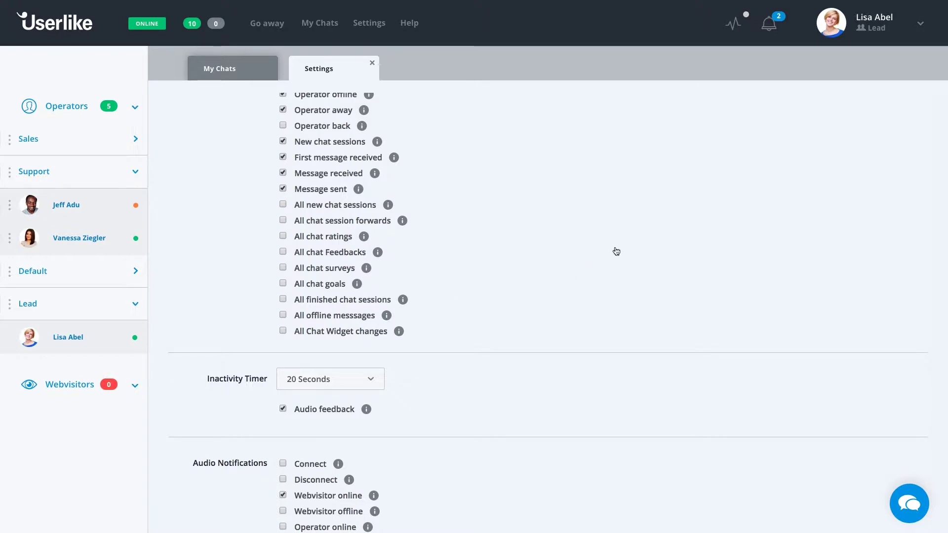
left_click(921, 24)
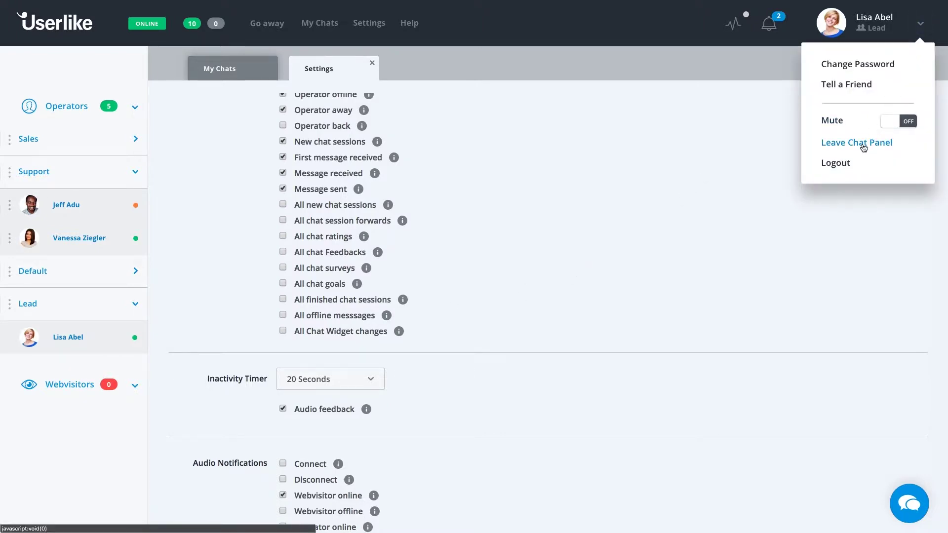
Leave the chat panel and open the Widgets overview under Config, showing 32 of 100 widgets.
left_click(815, 144)
left_click(453, 161)
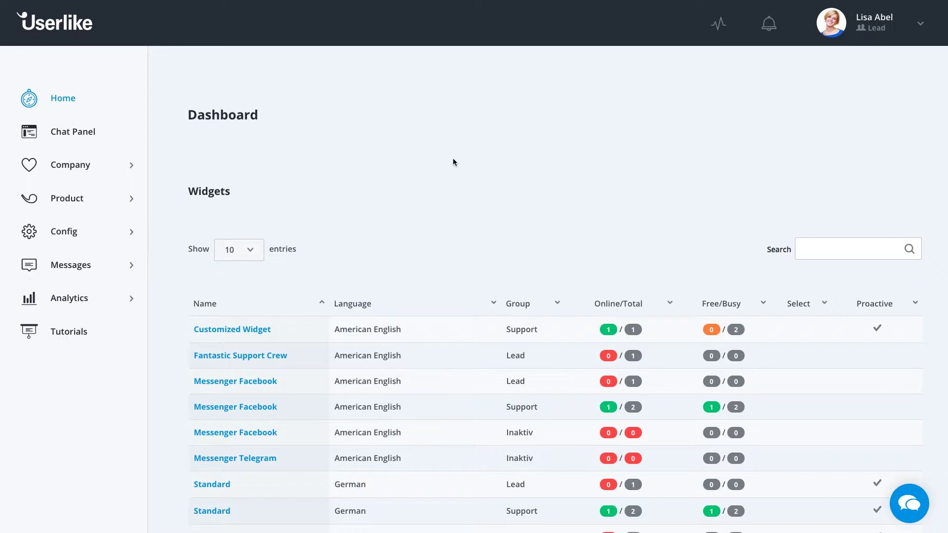
left_click(50, 165)
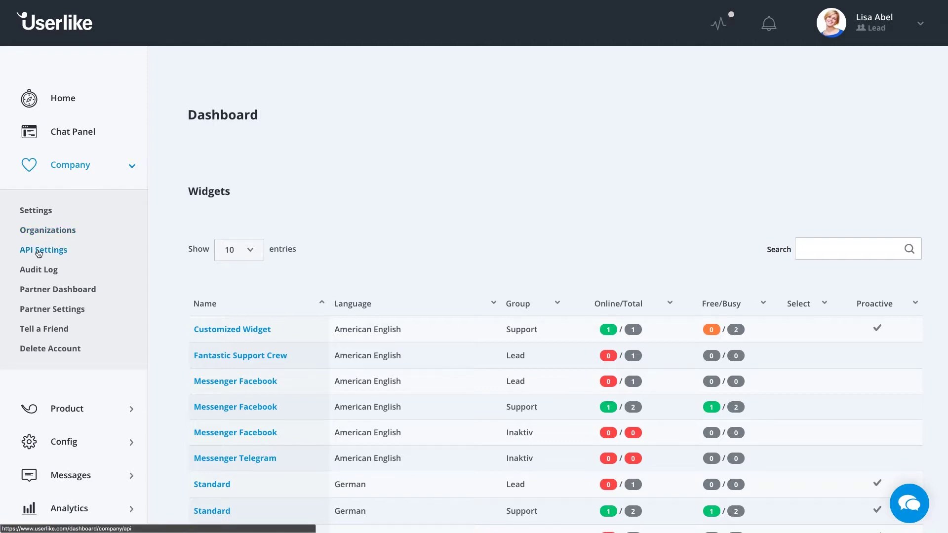
left_click(62, 167)
left_click(55, 199)
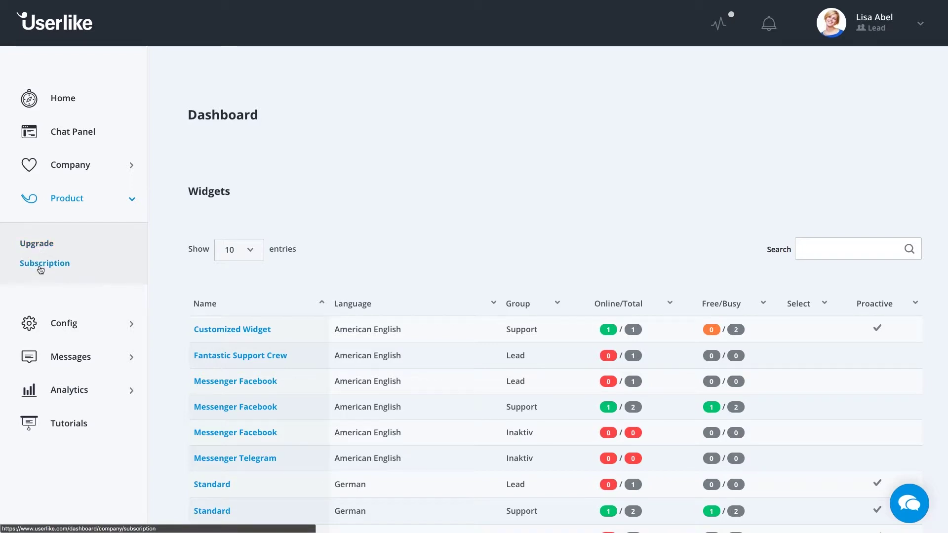
left_click(64, 200)
left_click(62, 229)
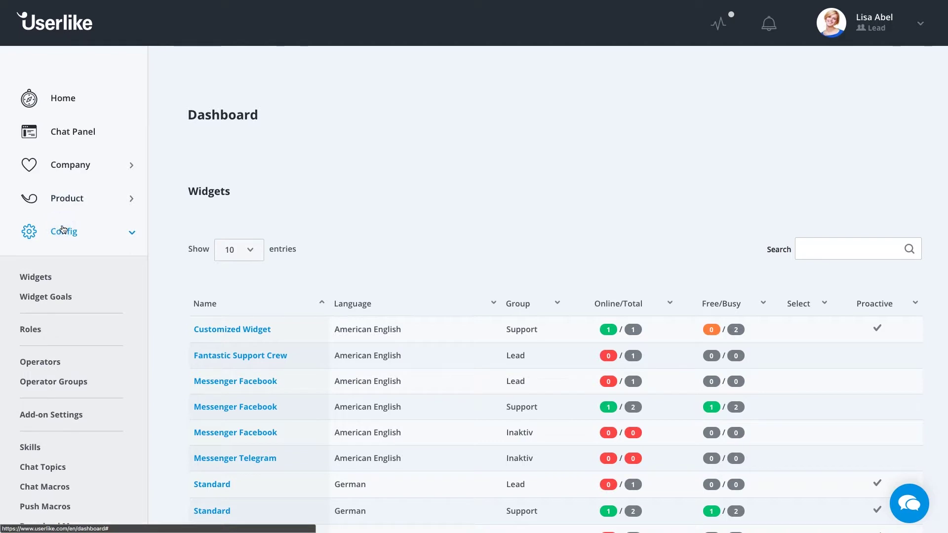
left_click(43, 280)
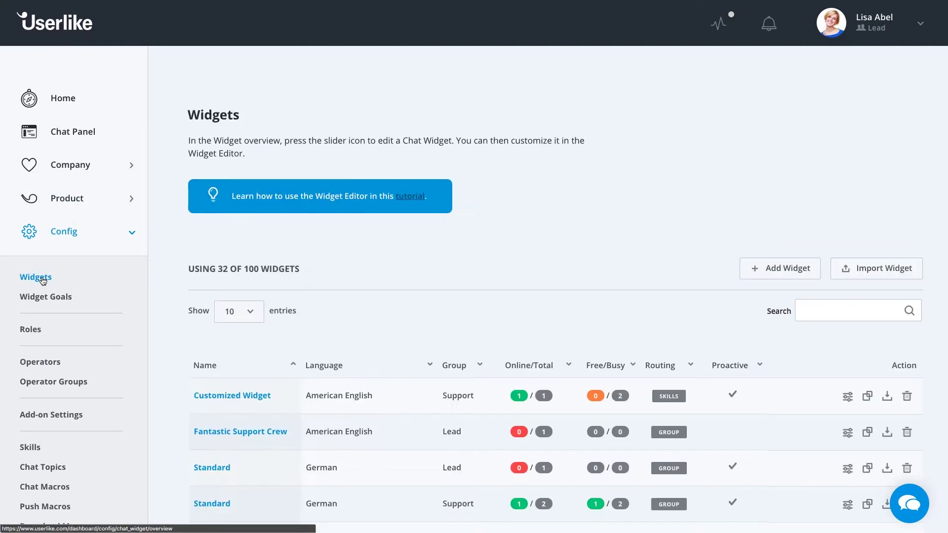
Review the Fantastic Support Crew widget's name, American English language and Lead topic, leaving them unchanged.
scroll(189, 306, "down", 2)
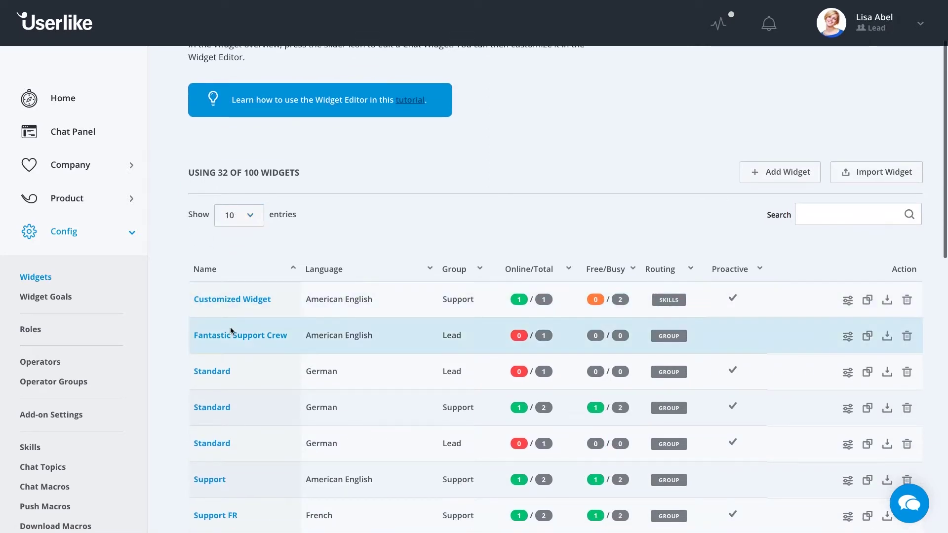
left_click(246, 337)
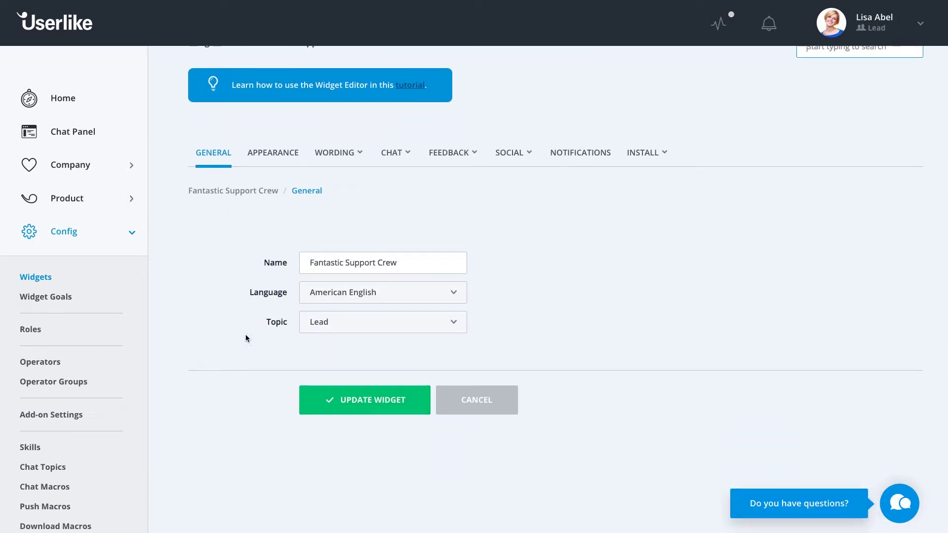
triple_click(356, 267)
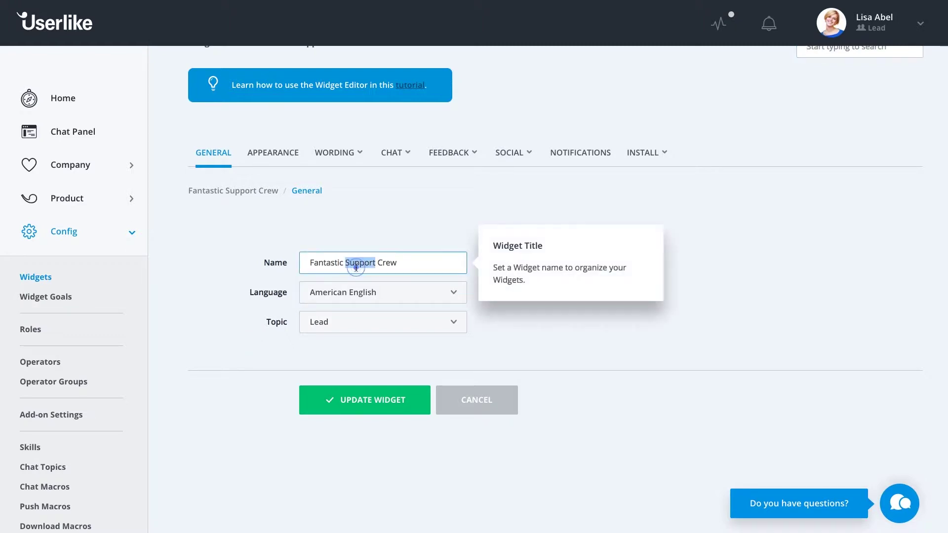
left_click(356, 295)
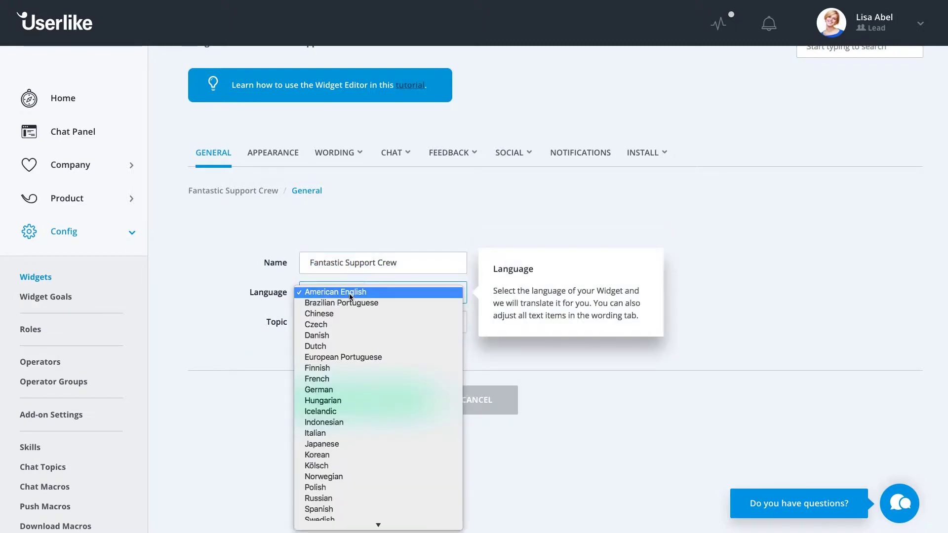
left_click(351, 297)
left_click(342, 320)
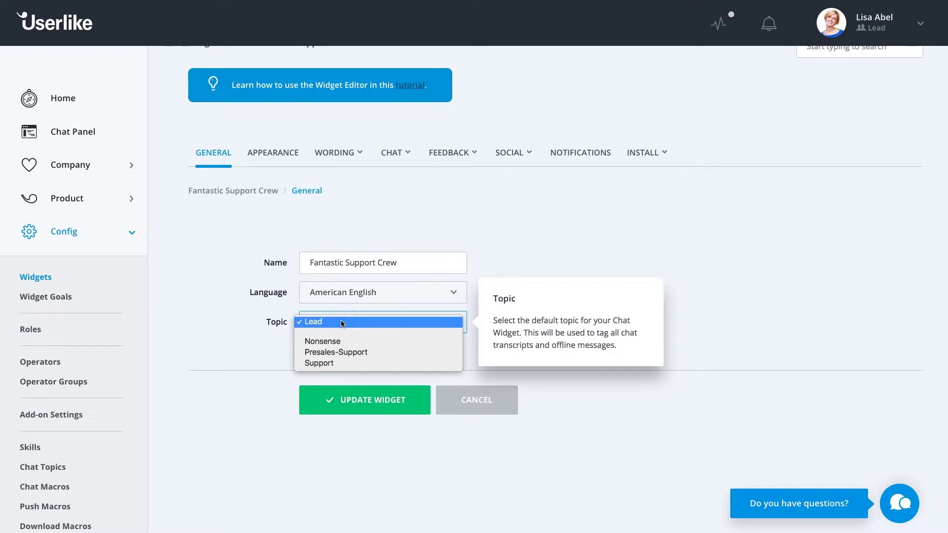
left_click(341, 321)
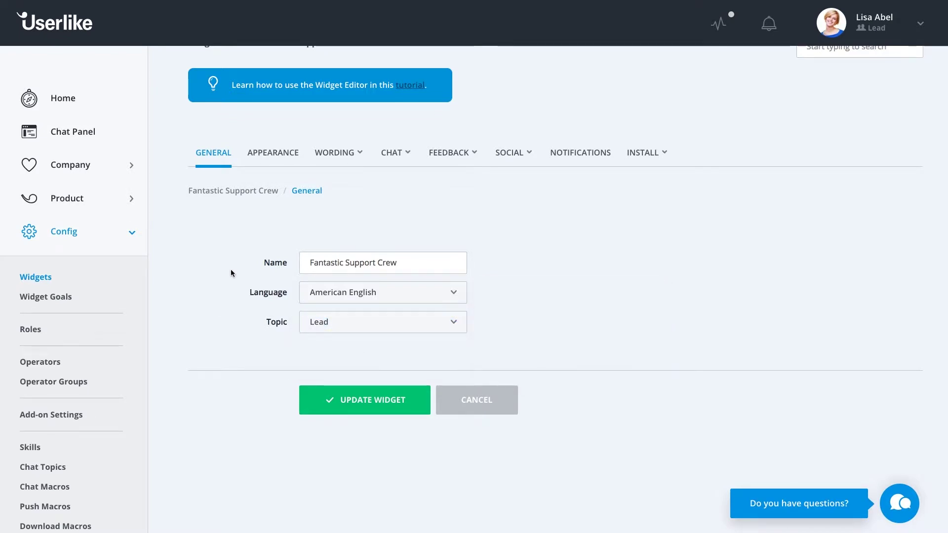
left_click(272, 154)
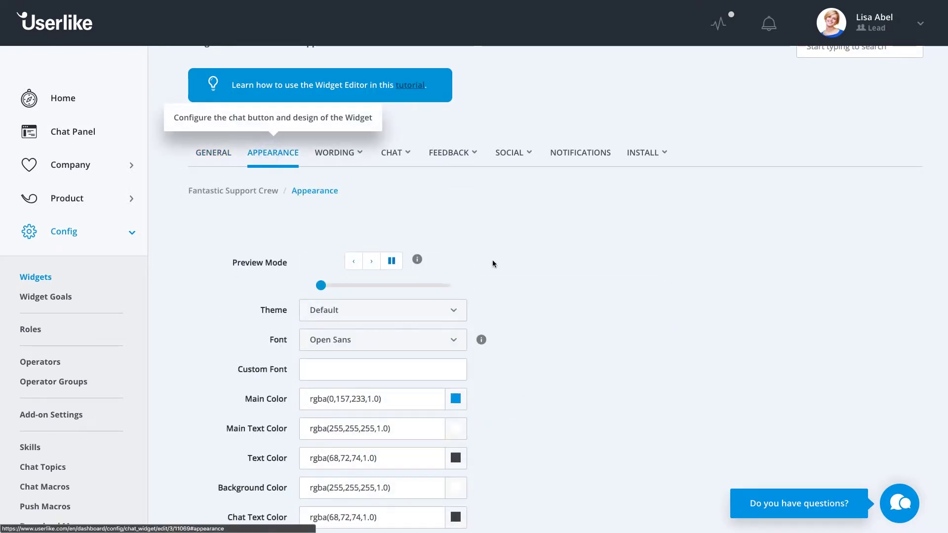
Try the Neutral, Spring and Summer widget themes, then switch back to Default.
scroll(538, 281, "down", 3)
left_click(409, 235)
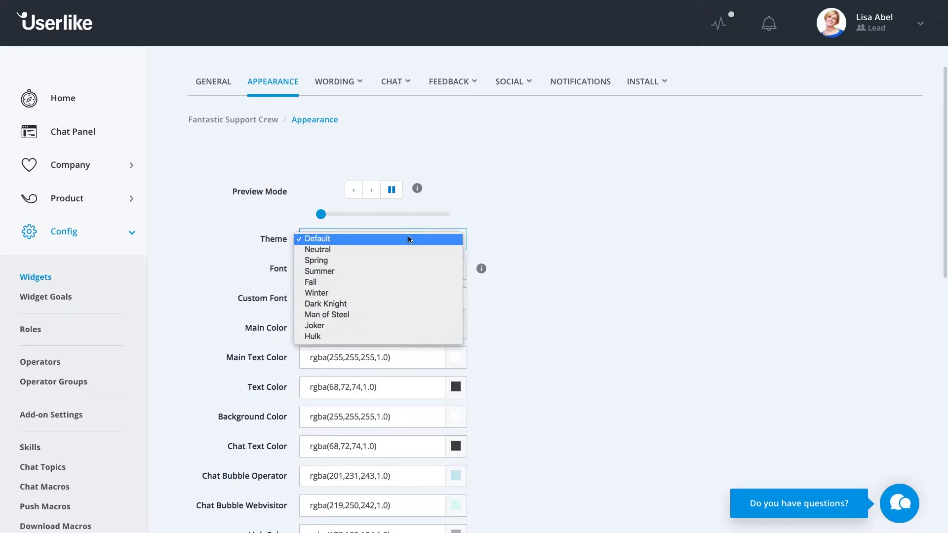
left_click(372, 249)
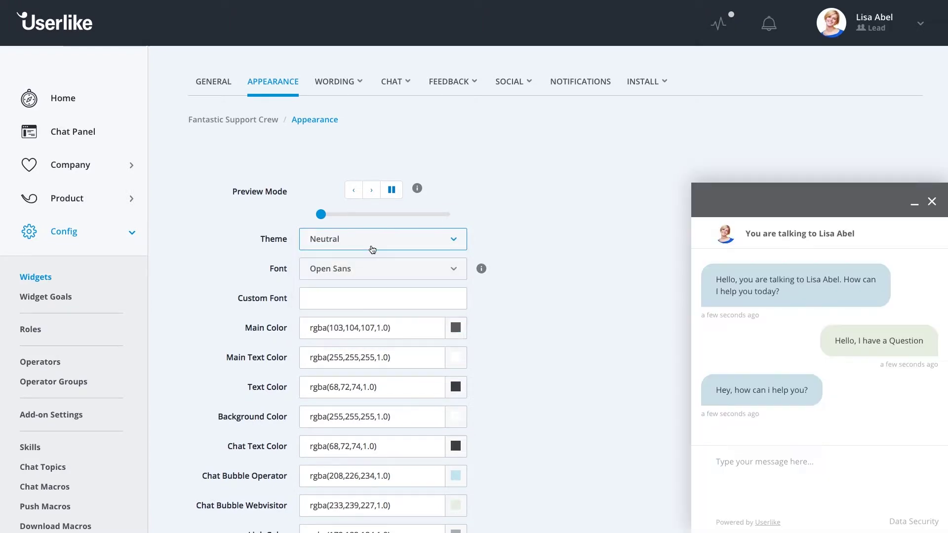
left_click(372, 247)
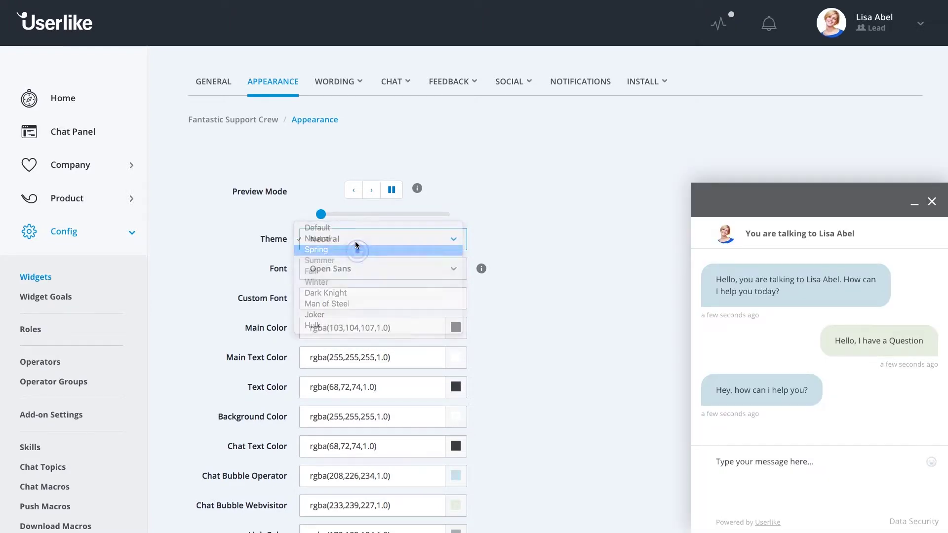
left_click(353, 238)
left_click(355, 241)
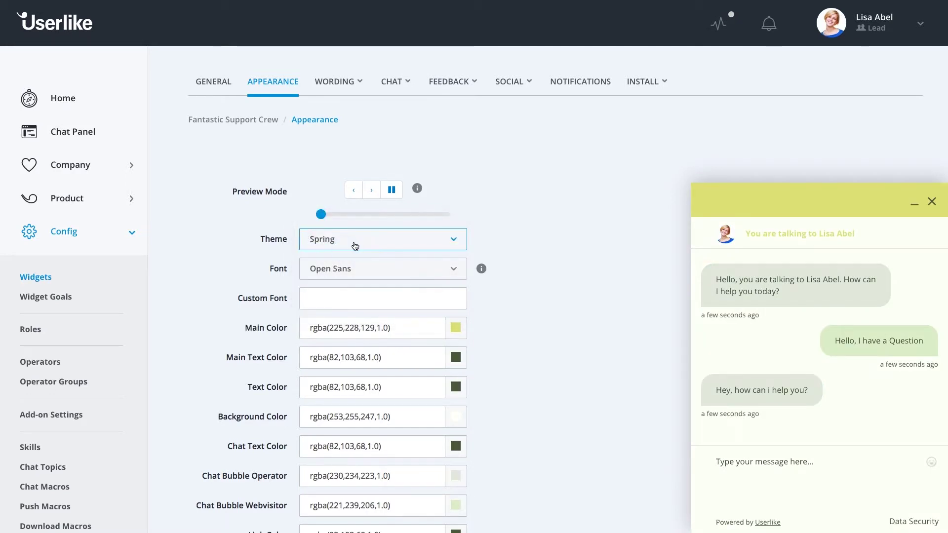
key("Down")
left_click(355, 240)
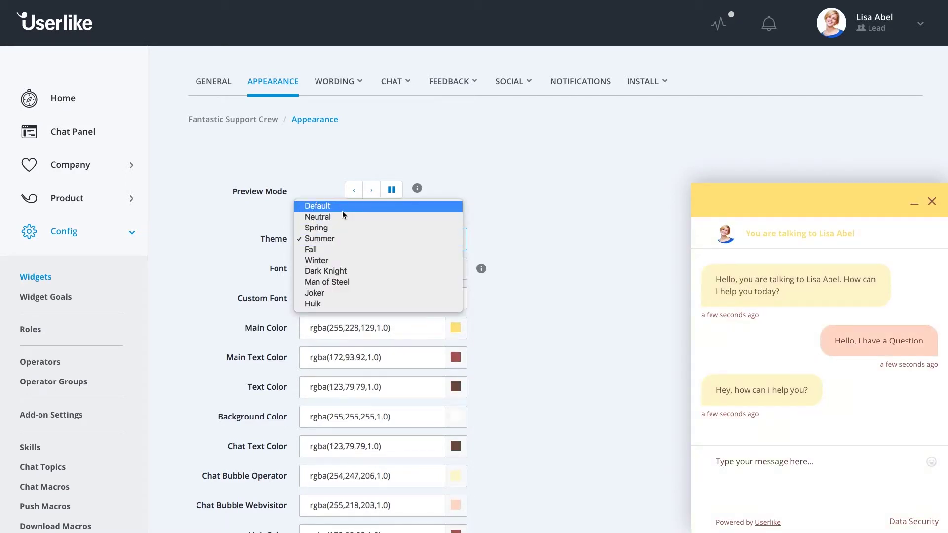
left_click(342, 211)
scroll(568, 288, "down", 3)
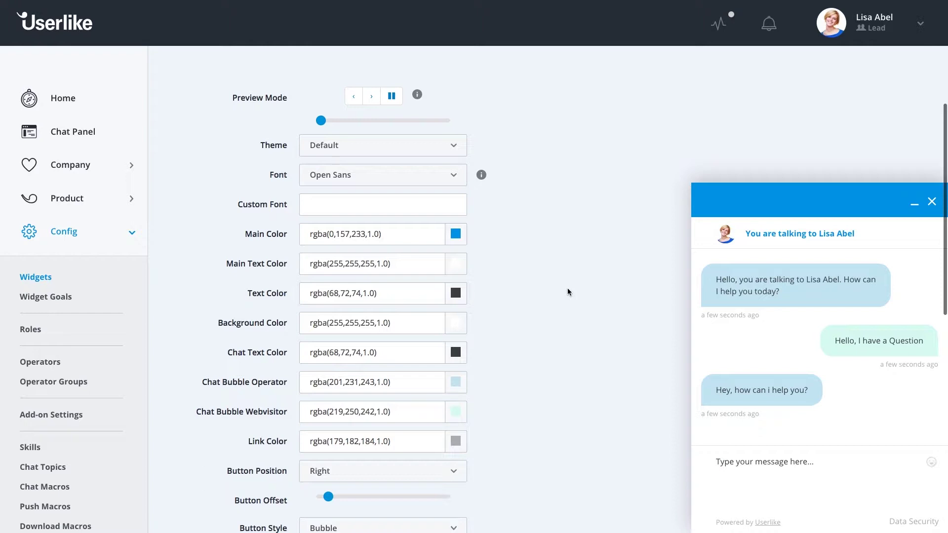
left_click(456, 234)
Set the main colour to amber rgba(233,176,0), operator bubbles to beige and visitor bubbles to light blue.
left_click_drag(514, 281, 516, 307)
scroll(575, 258, "down", 1)
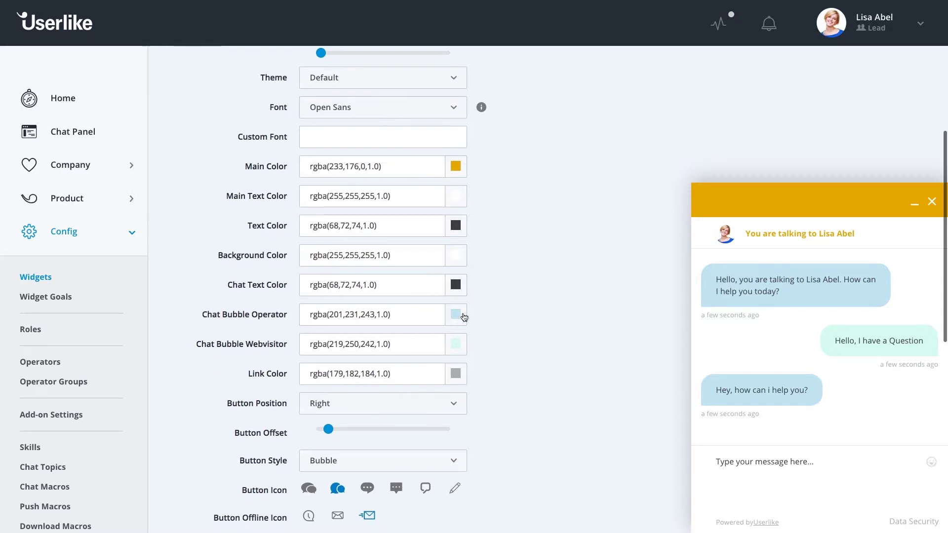
left_click(456, 314)
left_click_drag(514, 364, 514, 392)
left_click(491, 332)
left_click(455, 344)
left_click(518, 296)
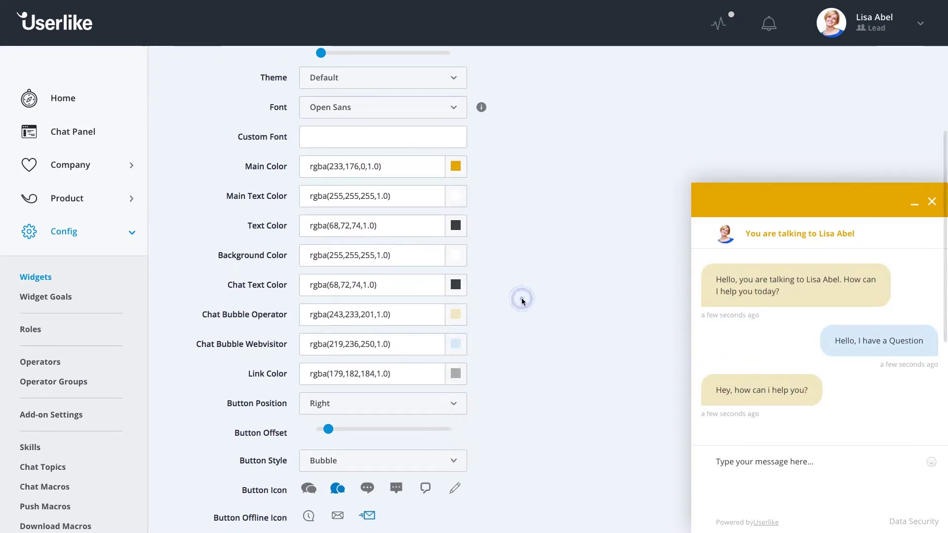
Move the chat button Left then back Right, and raise its Button Offset slightly.
scroll(521, 298, "down", 1)
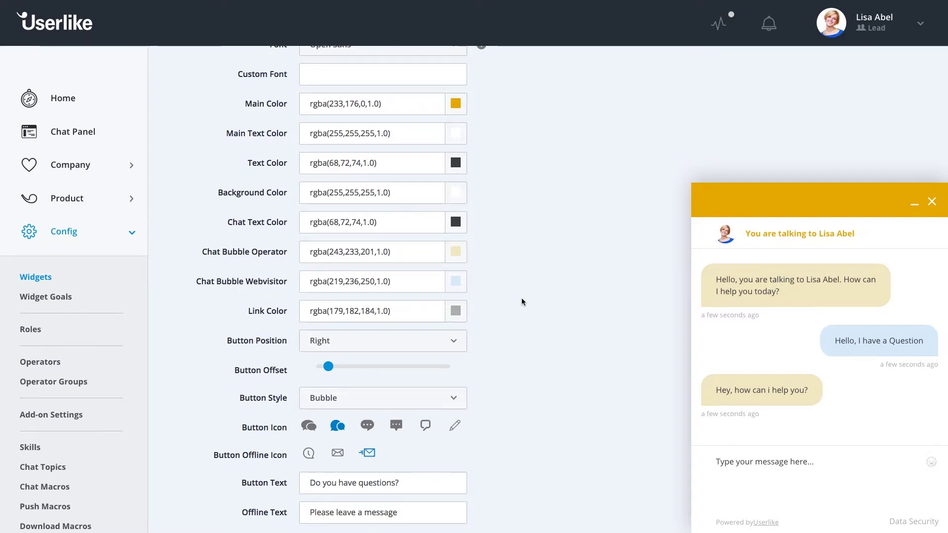
left_click(441, 342)
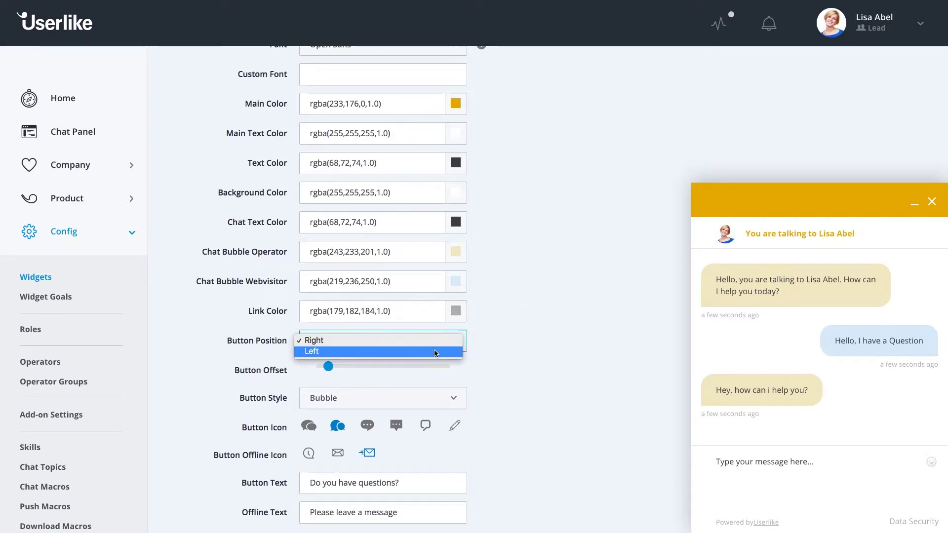
left_click(434, 350)
left_click(434, 342)
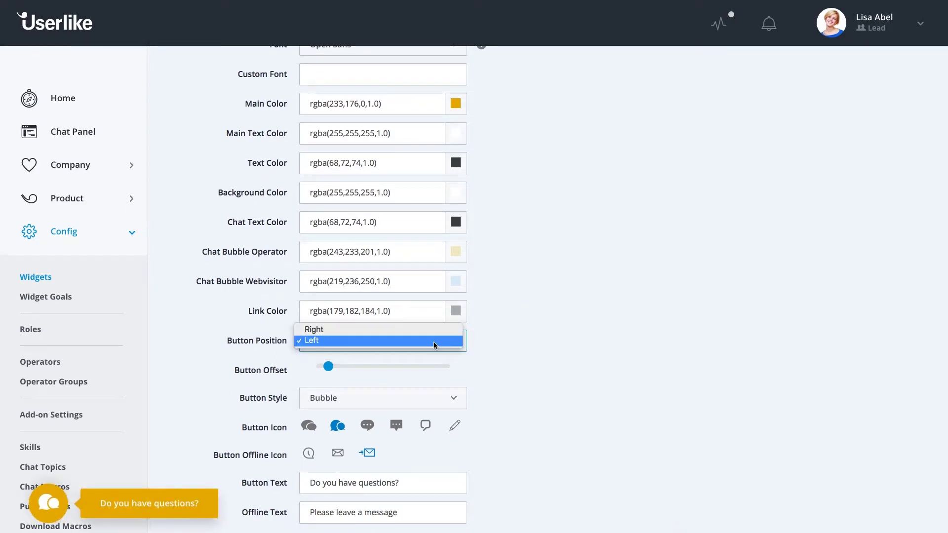
left_click(426, 332)
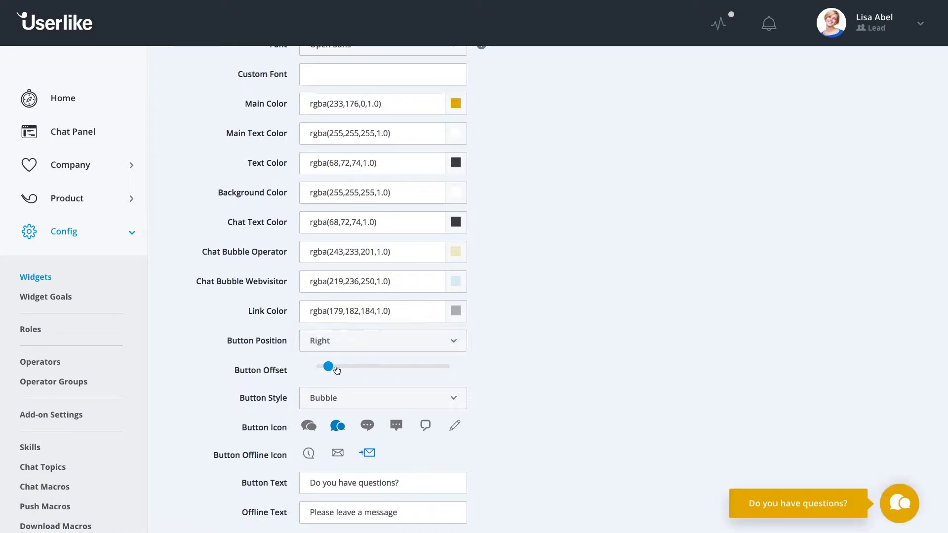
mouse_move(337, 371)
left_mouse_down()
mouse_move(346, 371)
mouse_move(336, 374)
left_mouse_up()
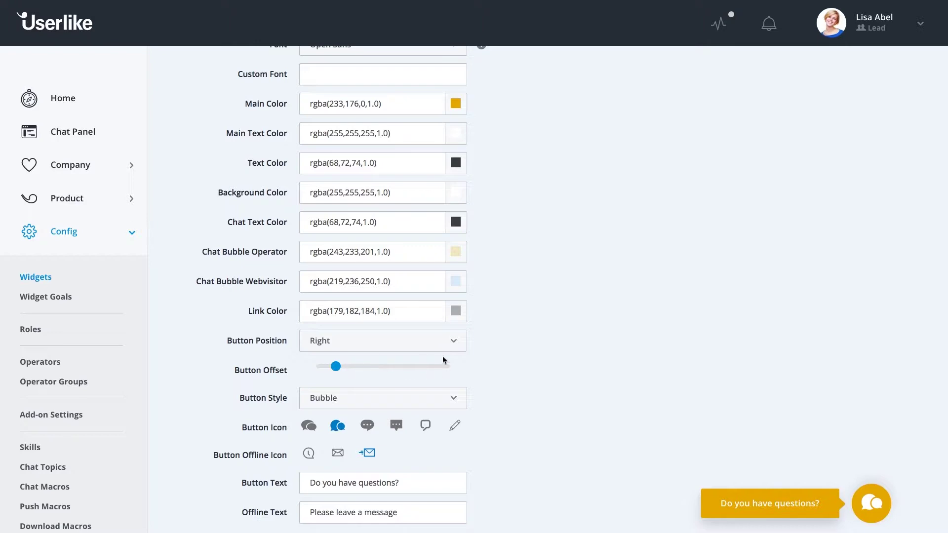
scroll(520, 357, "down", 2)
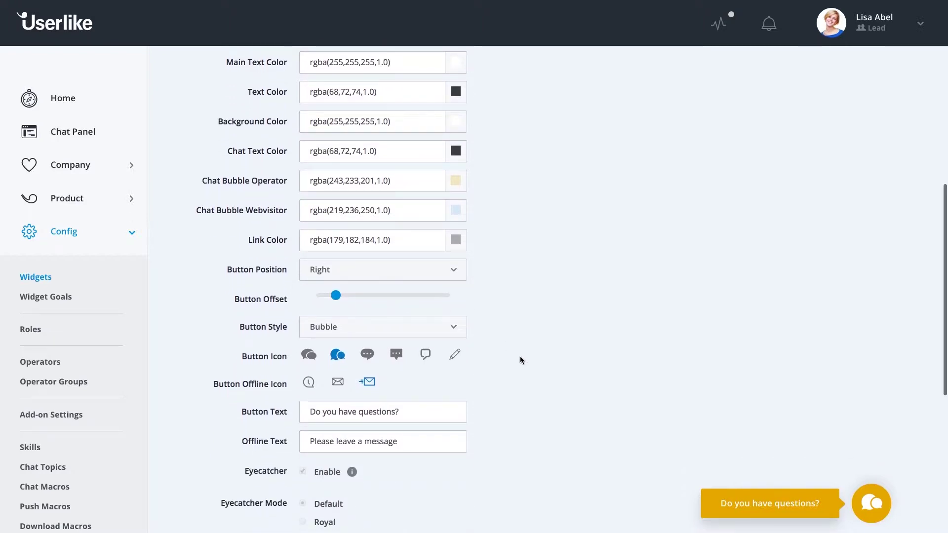
Give the chat button the Big style and first icon, and enable the 'We are here to help!' eyecatcher.
left_click(414, 331)
left_click(388, 338)
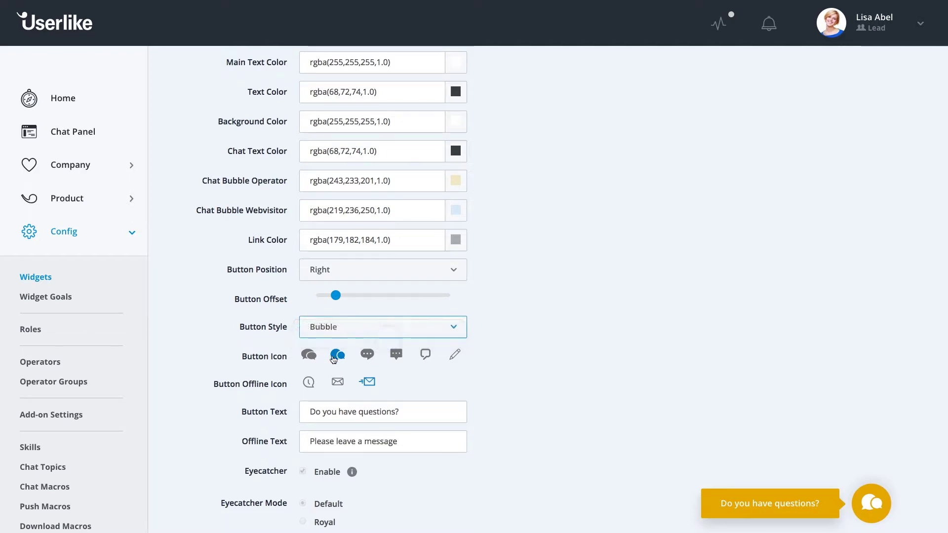
left_click(368, 354)
left_click(396, 354)
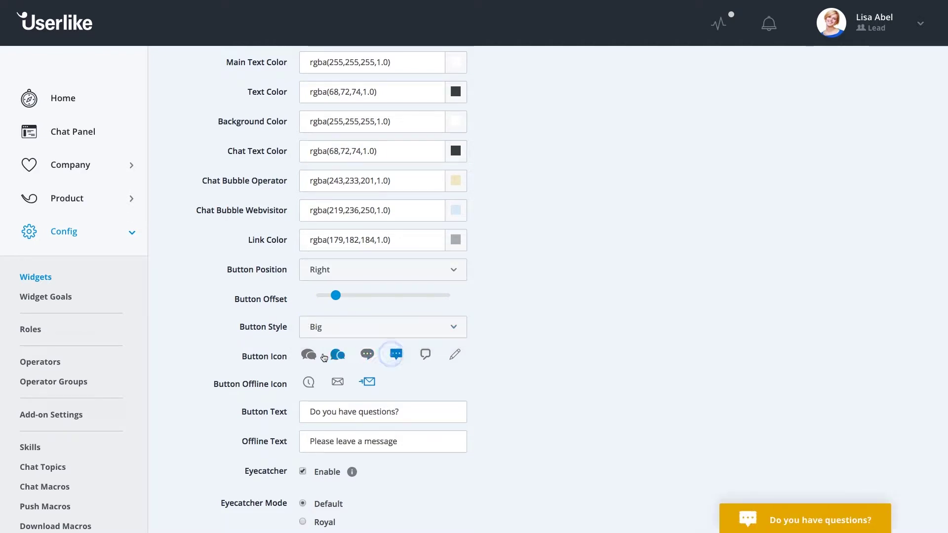
left_click(309, 354)
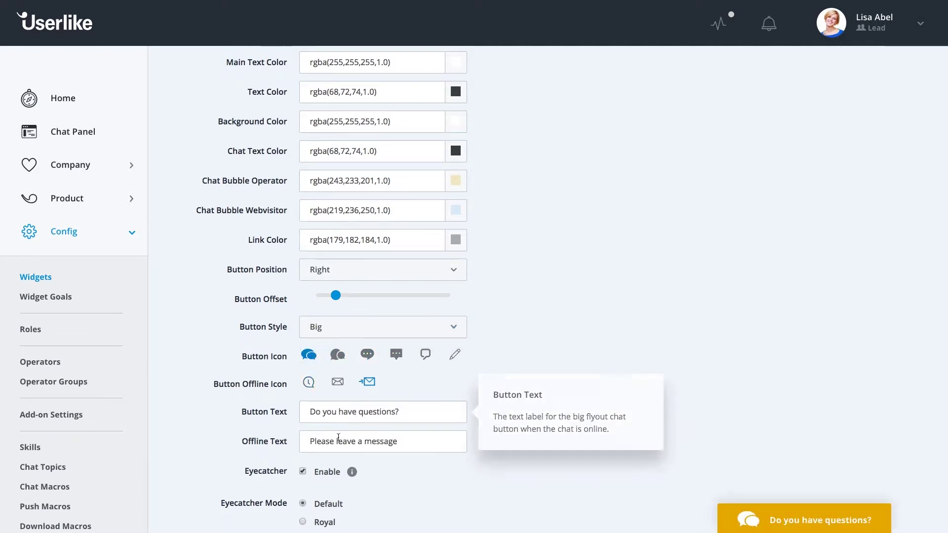
left_click(306, 474)
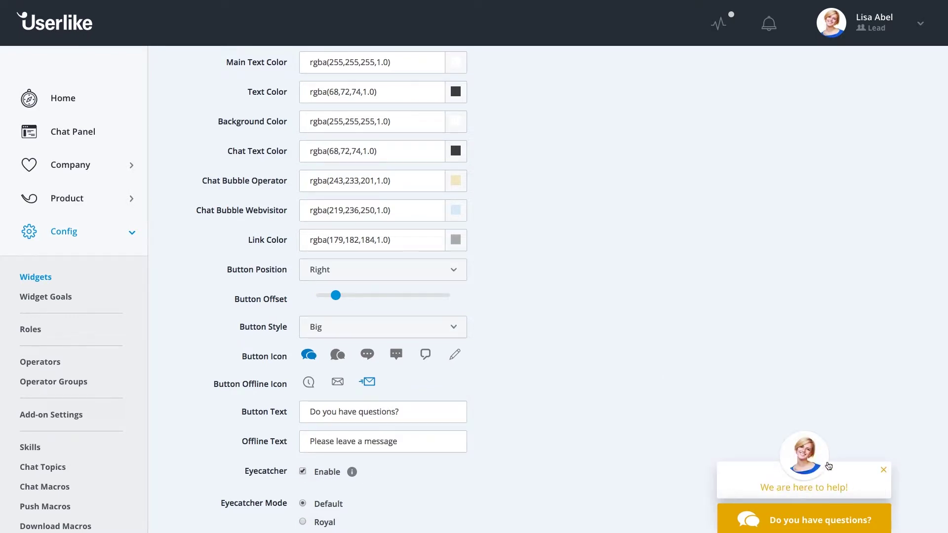
scroll(675, 434, "down", 1)
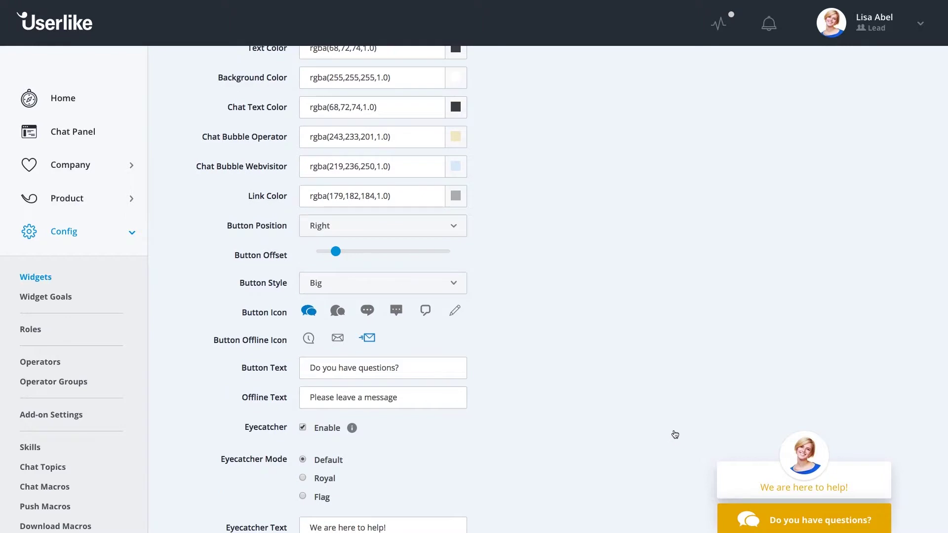
scroll(675, 435, "down", 2)
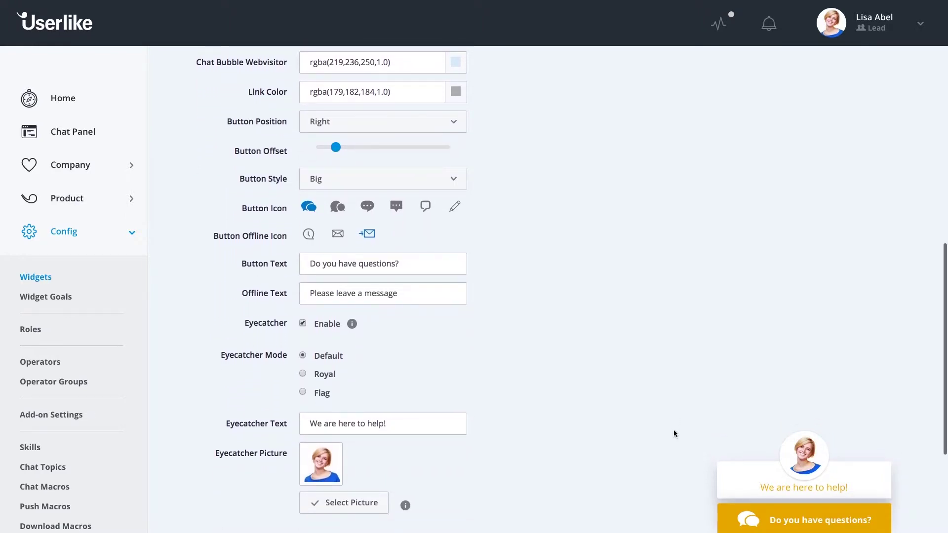
scroll(672, 432, "up", 3)
scroll(640, 408, "up", 10)
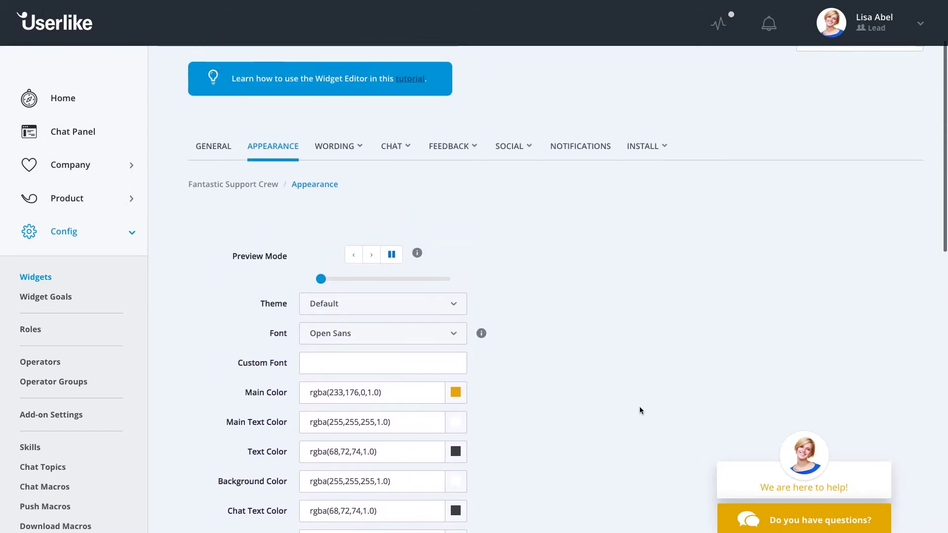
Show the Chat wording messages and read the help for the Inactivity and Welcome messages.
left_click(331, 193)
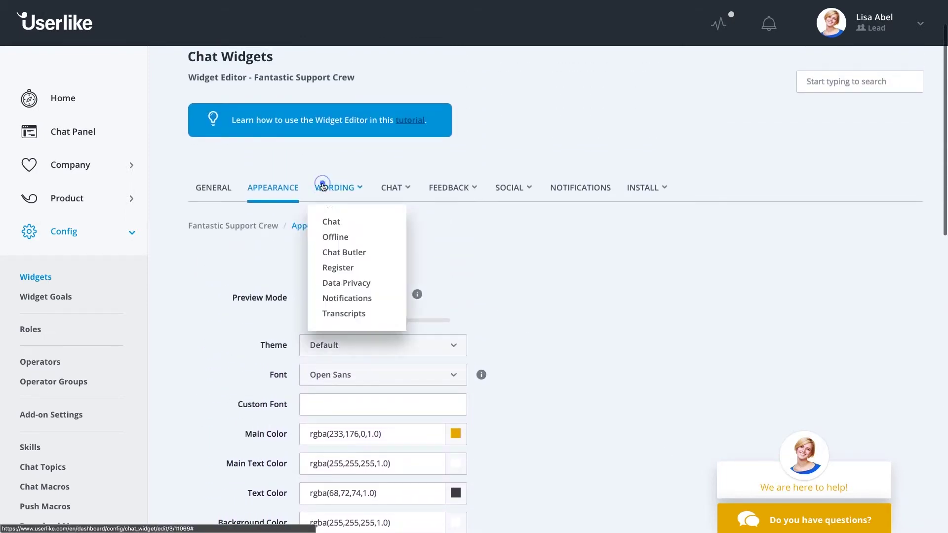
left_click(329, 221)
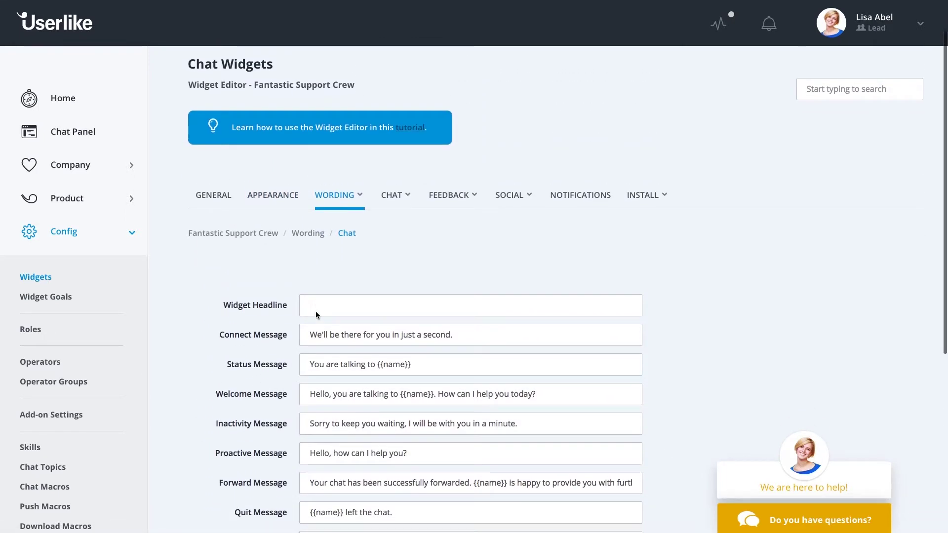
scroll(315, 311, "down", 3)
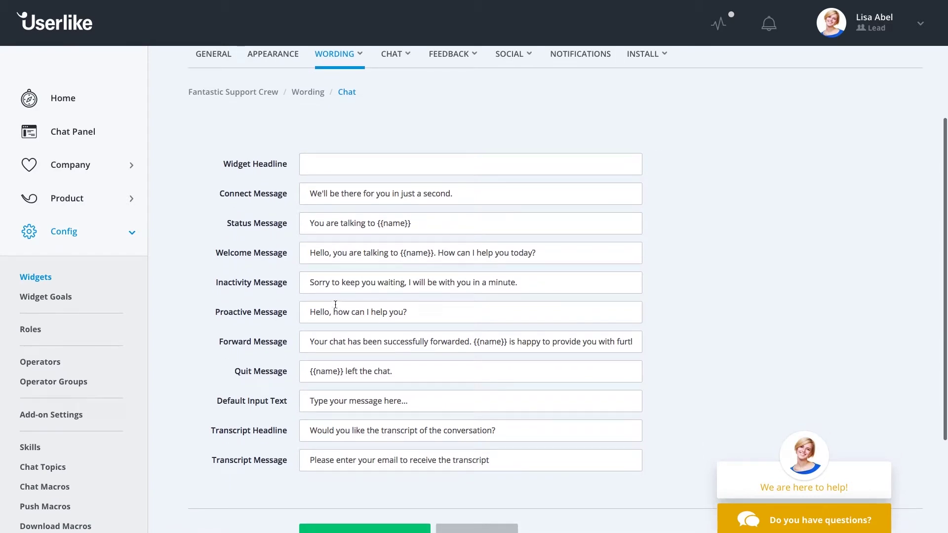
left_click(489, 282)
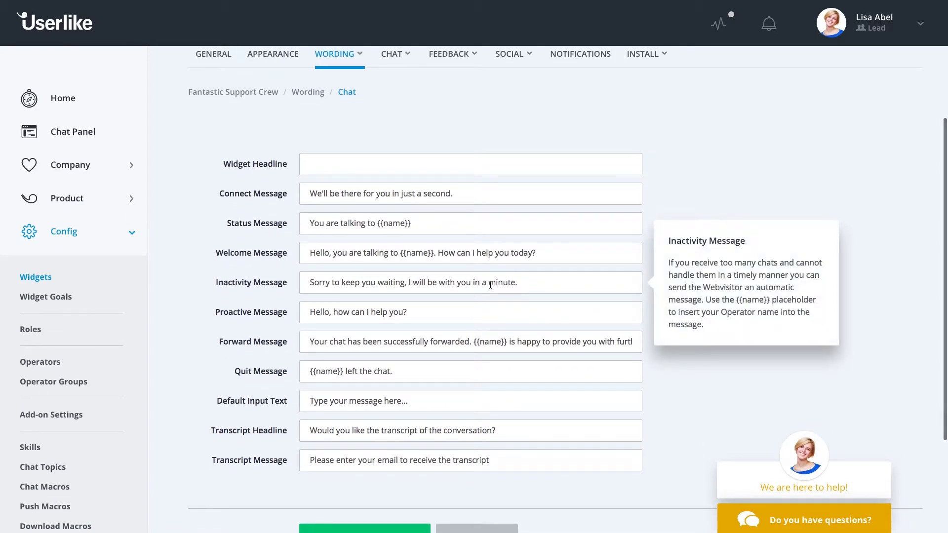
left_click(341, 259)
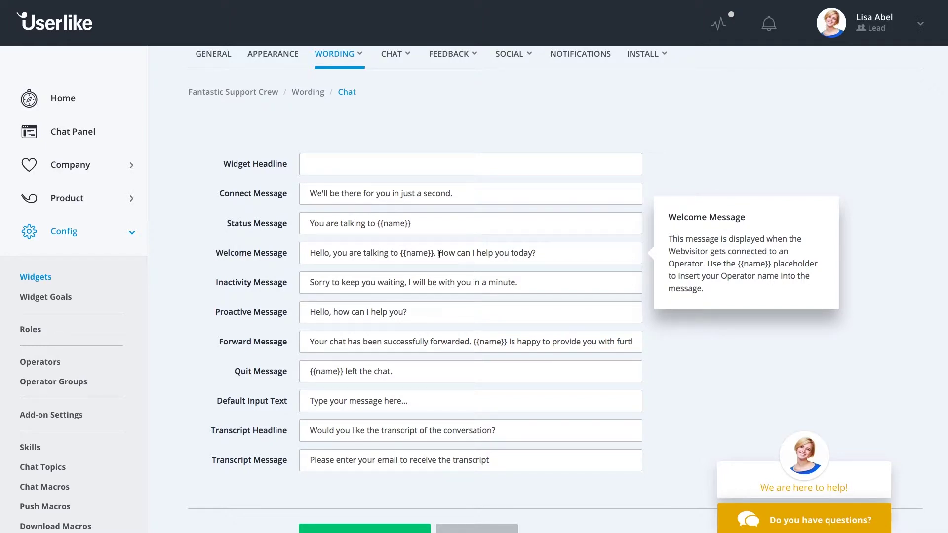
scroll(512, 214, "up", 1)
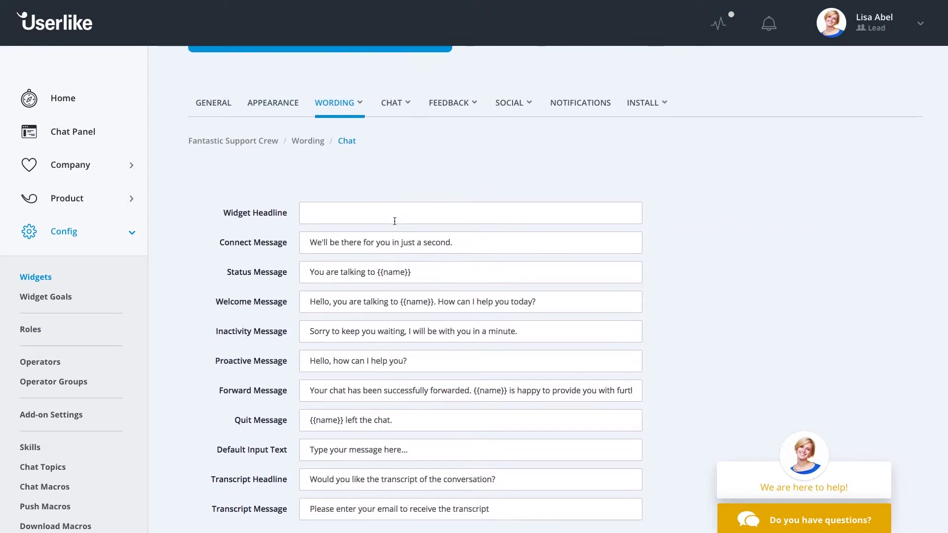
left_click(395, 110)
After trying Normal and Registration modes, set Proactive and Registration with a 40 Seconds proactive timeout.
left_click(400, 137)
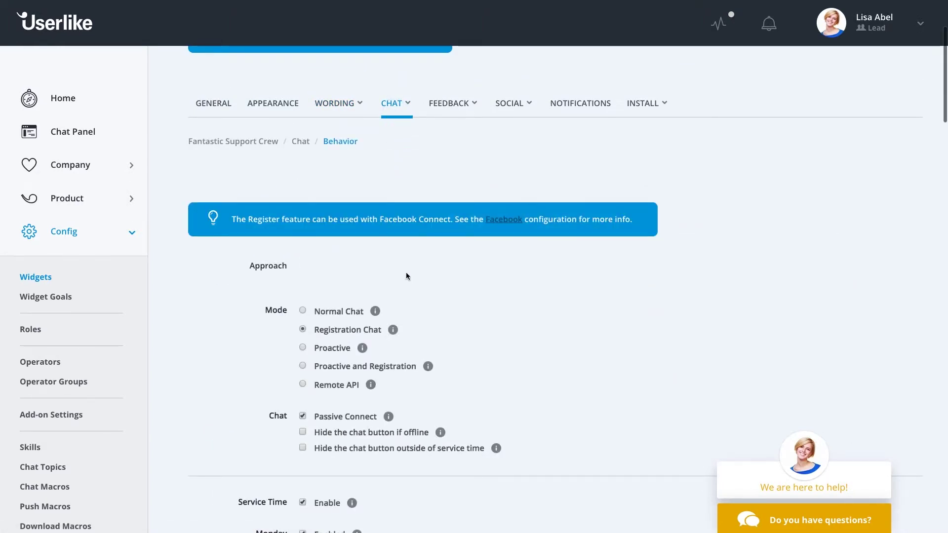
scroll(406, 272, "down", 1)
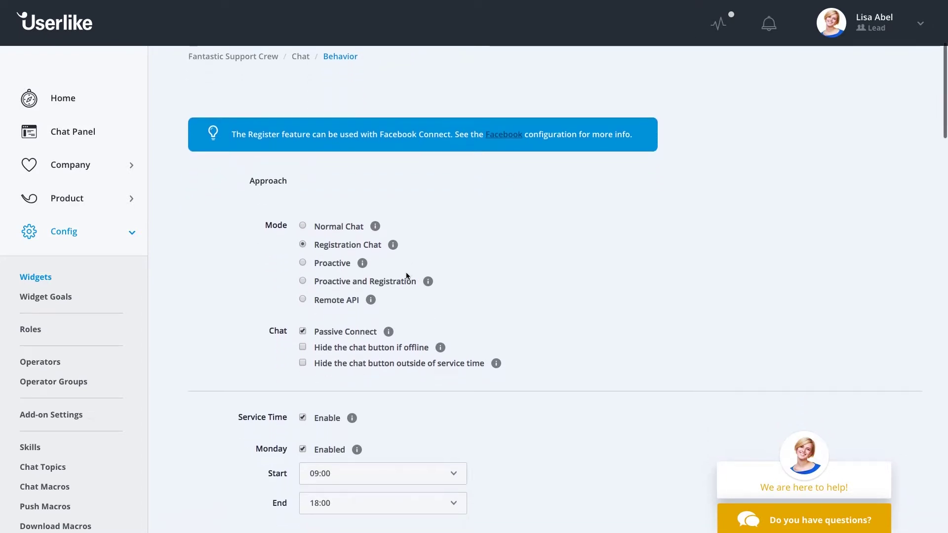
left_click(320, 226)
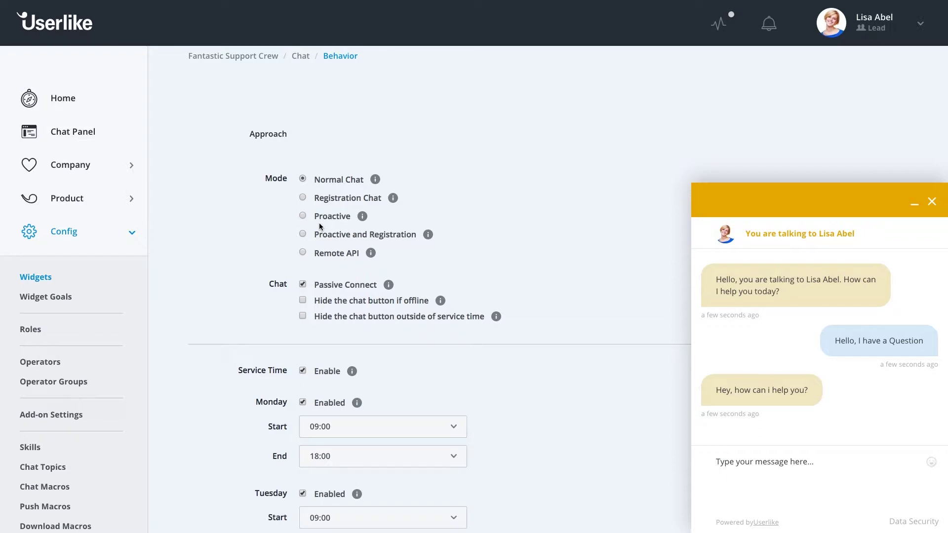
left_click(325, 198)
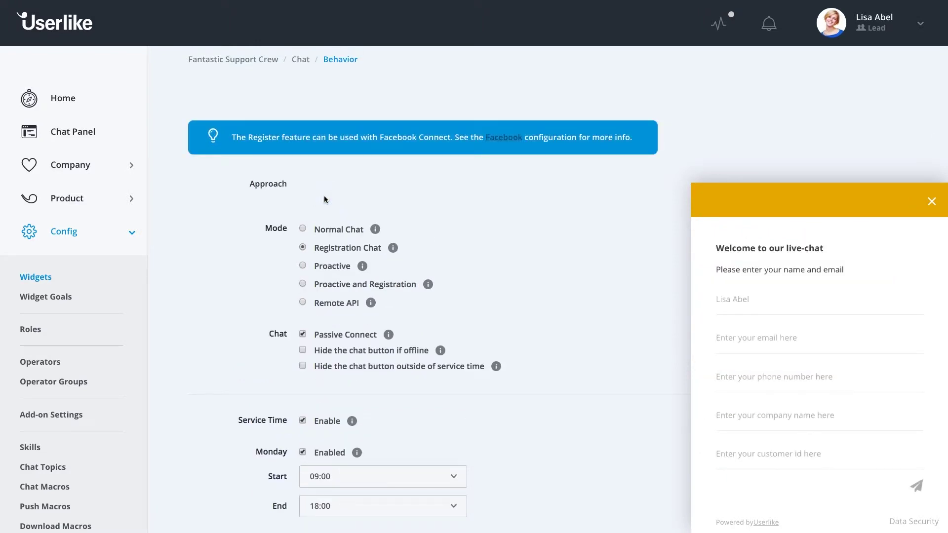
scroll(324, 199, "down", 3)
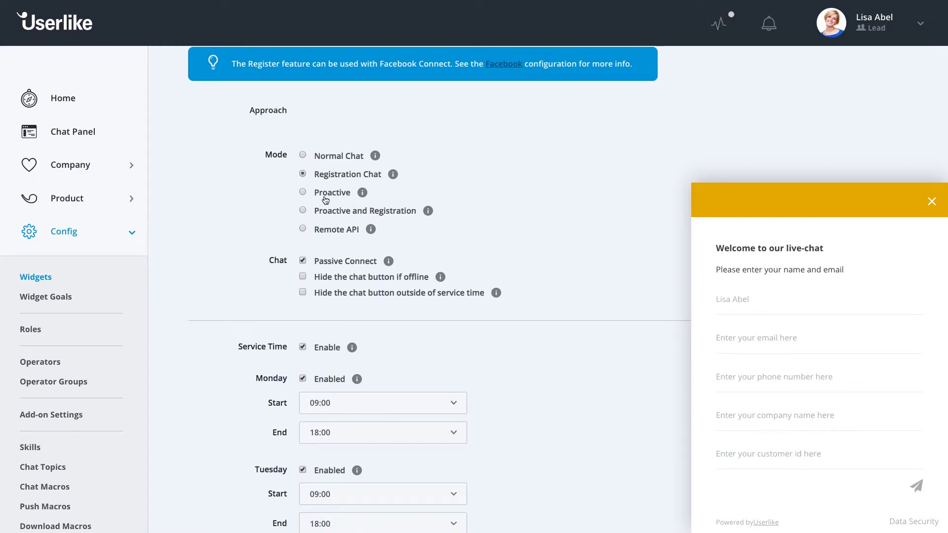
left_click(303, 192)
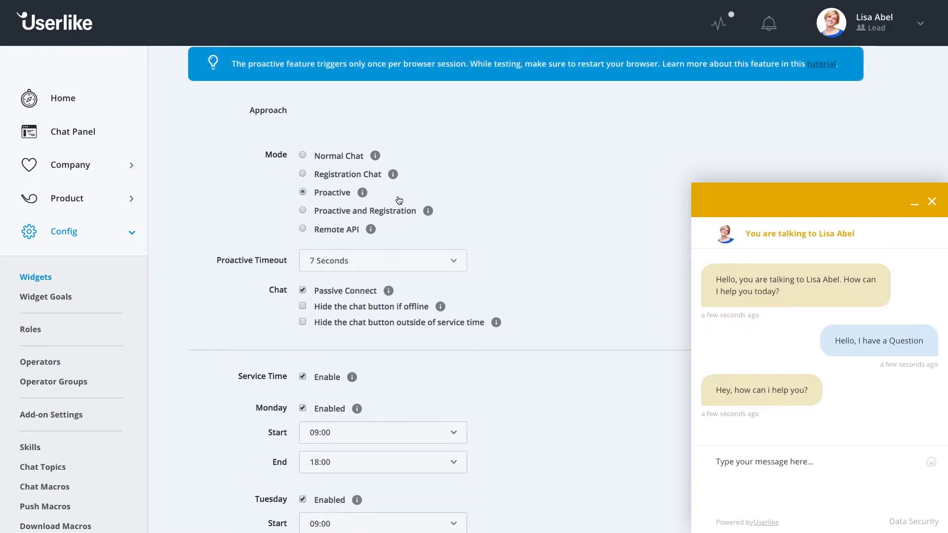
left_click(371, 253)
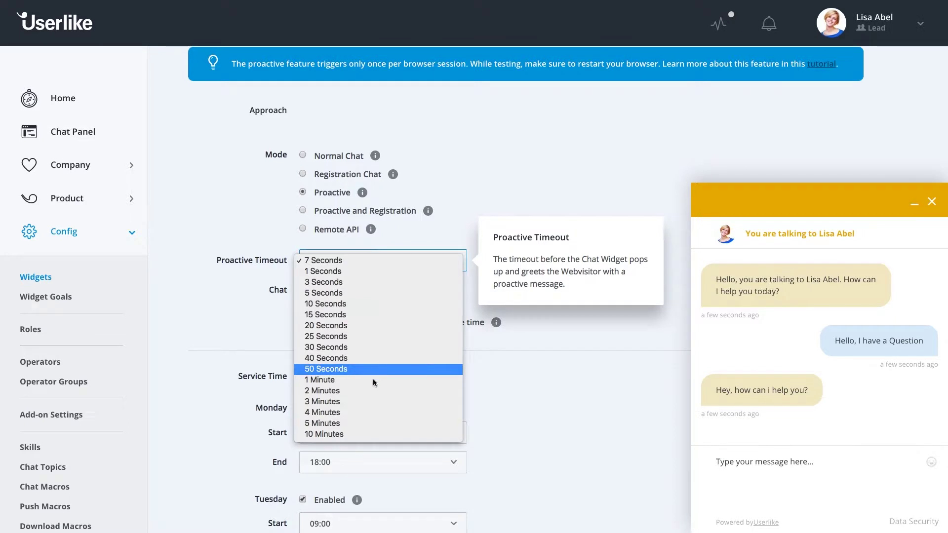
left_click(343, 358)
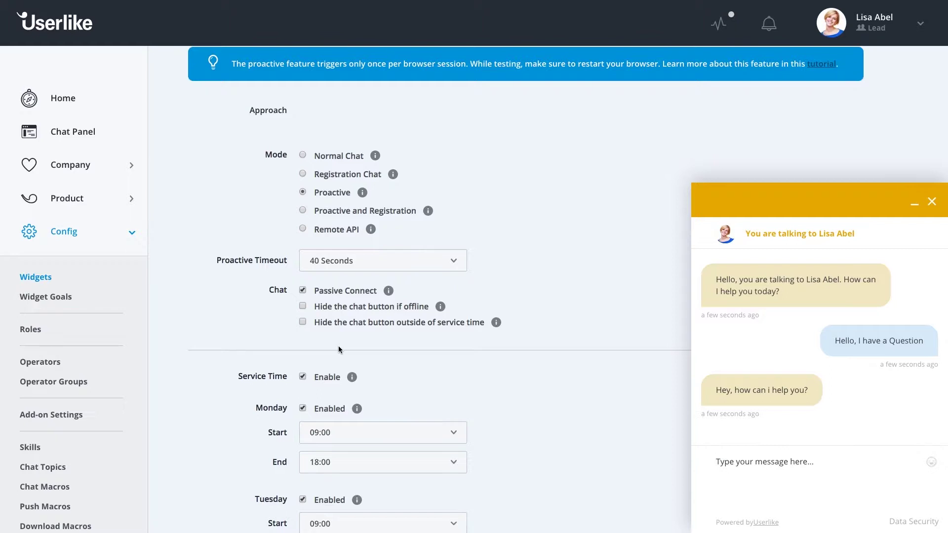
left_click(328, 215)
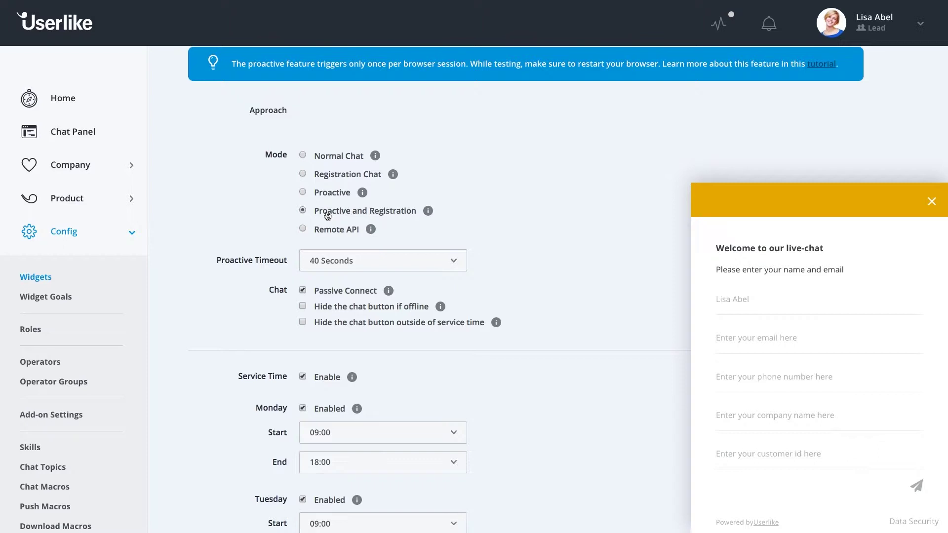
Hide the chat button when offline and outside service time, then review the 09:00–18:00 weekday service times.
scroll(327, 215, "down", 2)
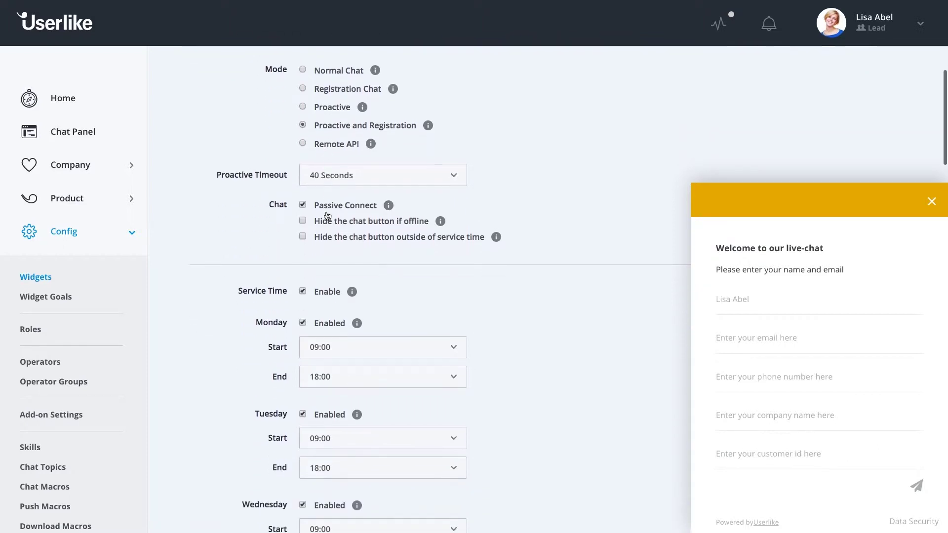
left_click(303, 217)
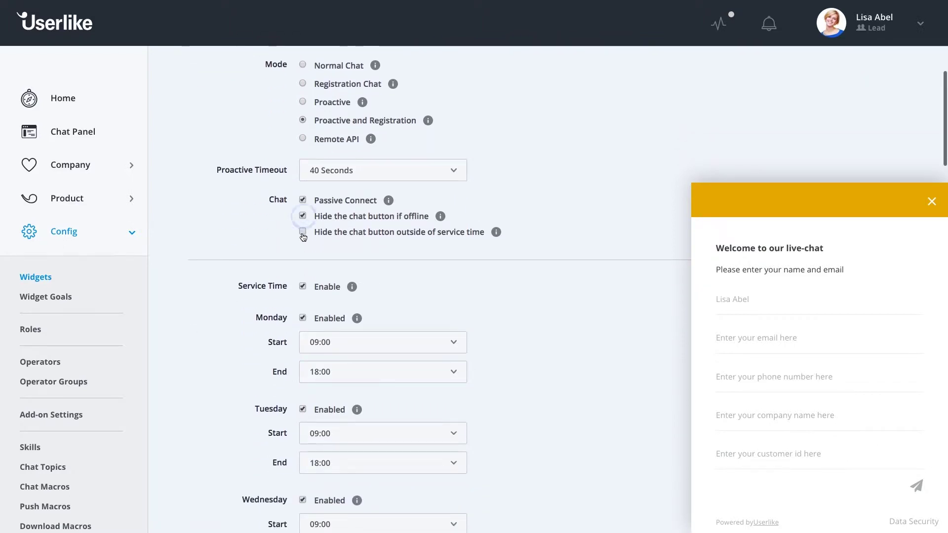
left_click(303, 236)
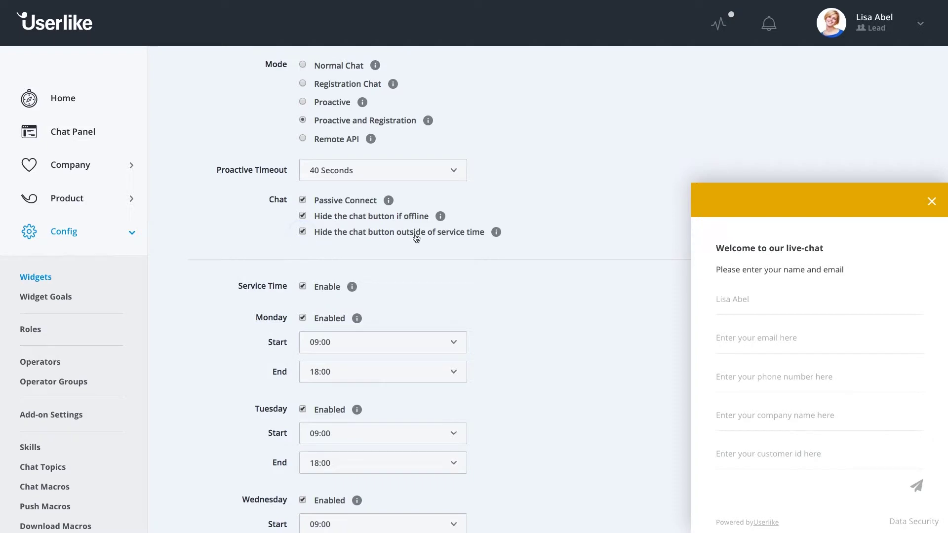
scroll(416, 238, "down", 2)
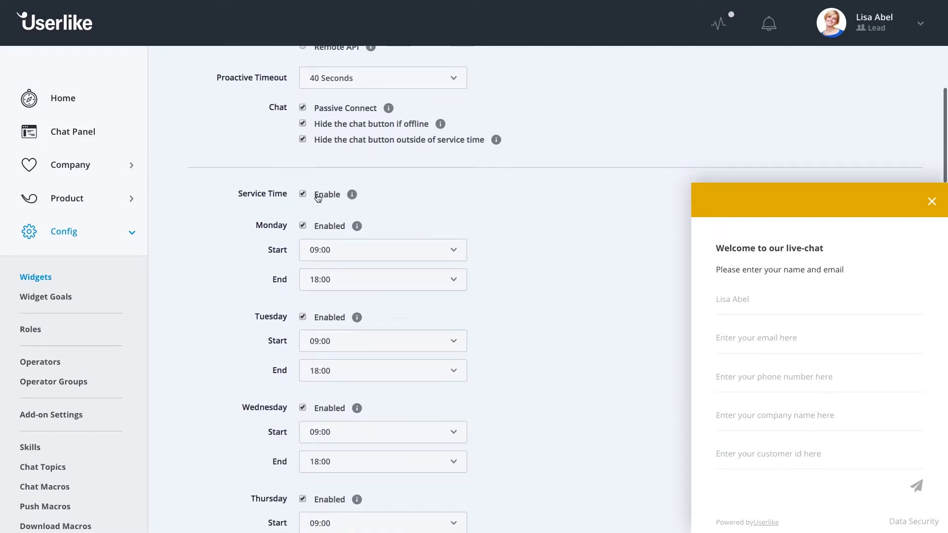
scroll(370, 202, "down", 6)
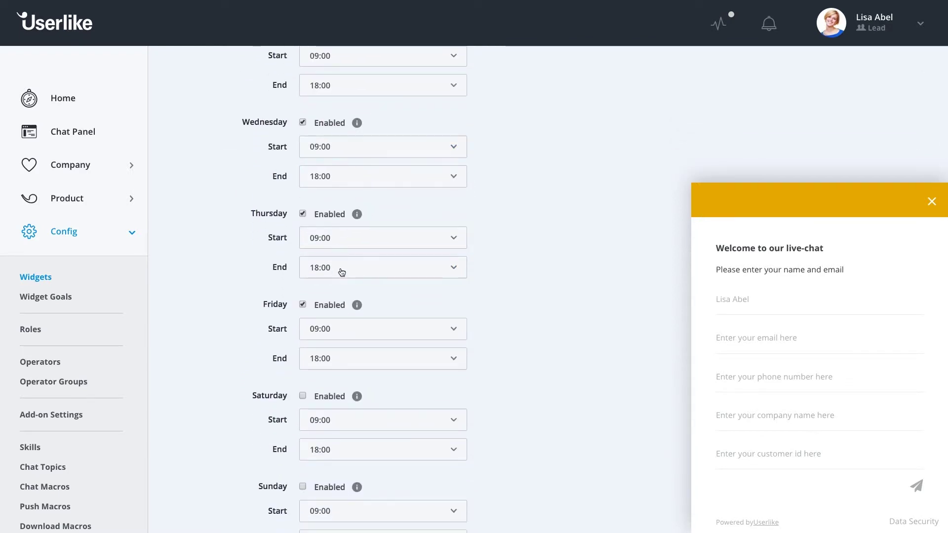
scroll(341, 271, "down", 2)
scroll(345, 275, "down", 1)
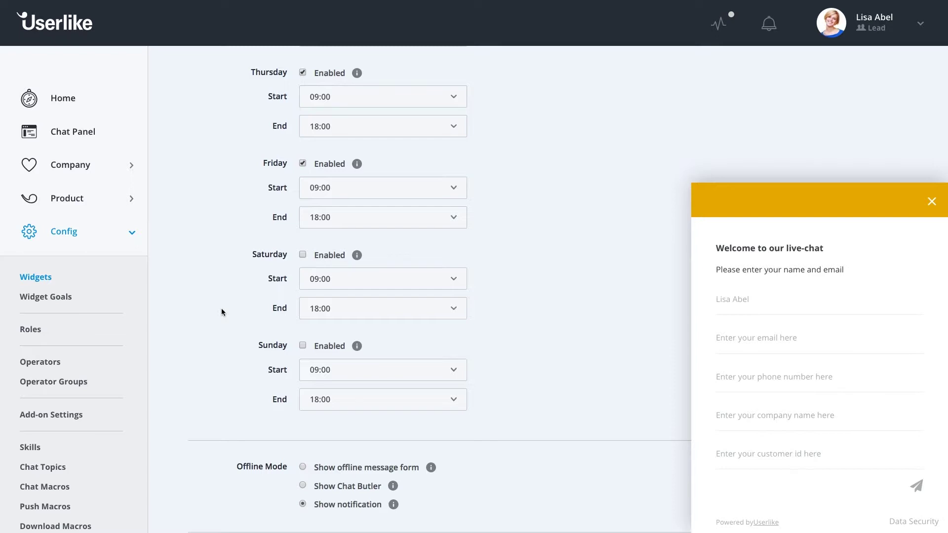
scroll(221, 308, "down", 5)
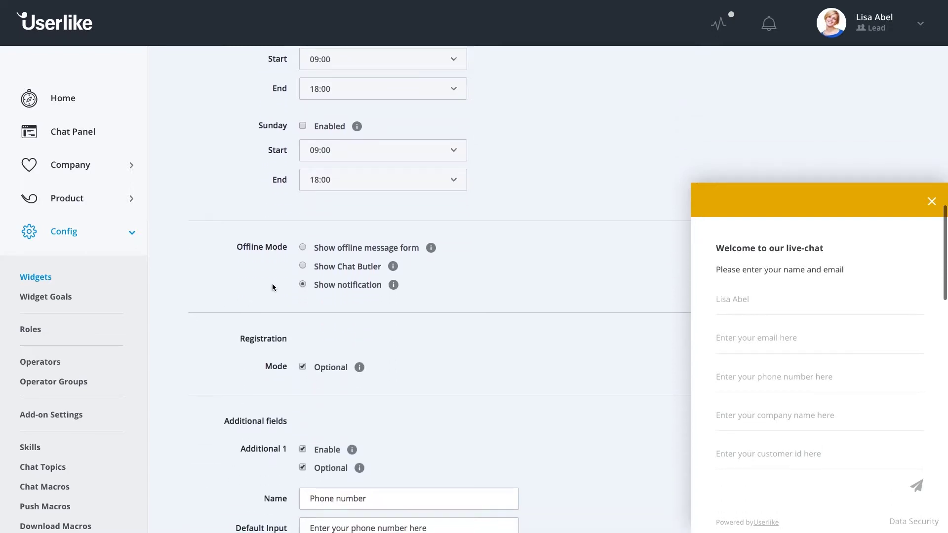
Enable the offline Chat Butler, name it 'Botti' and set its timeout to 3 Minutes.
left_click(328, 267)
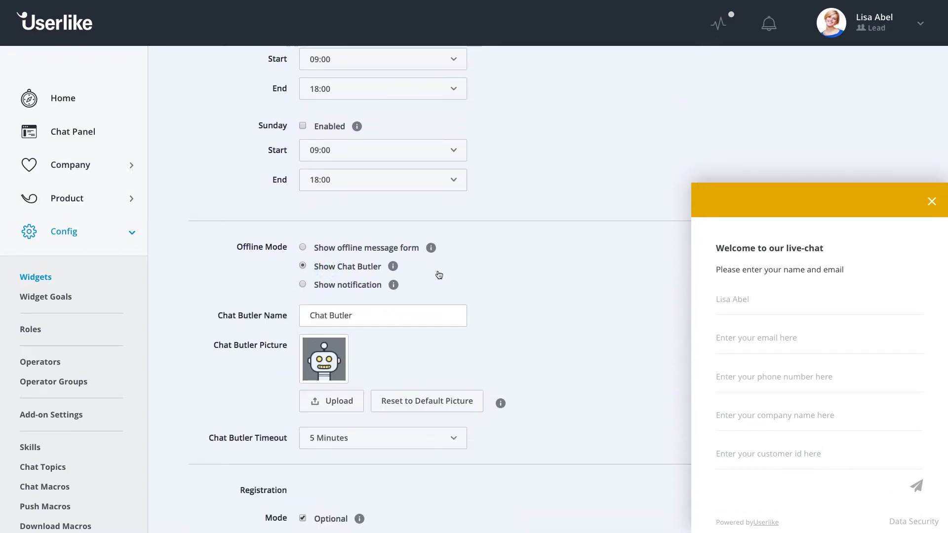
scroll(535, 286, "down", 2)
triple_click(344, 246)
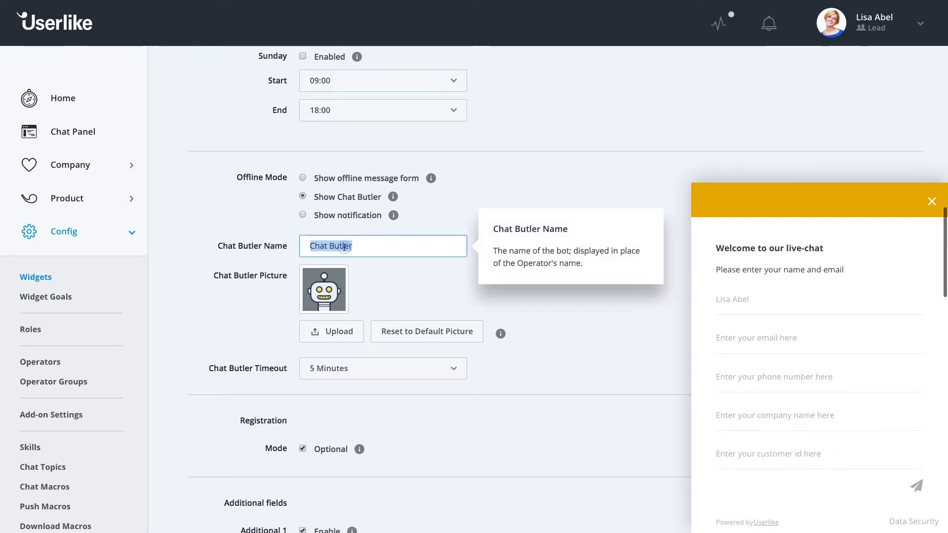
type("Botti")
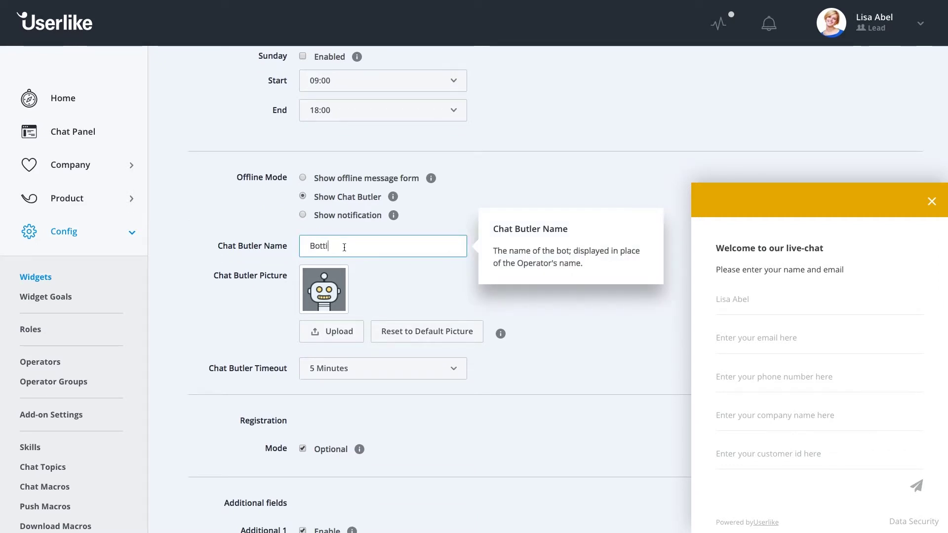
left_click(376, 289)
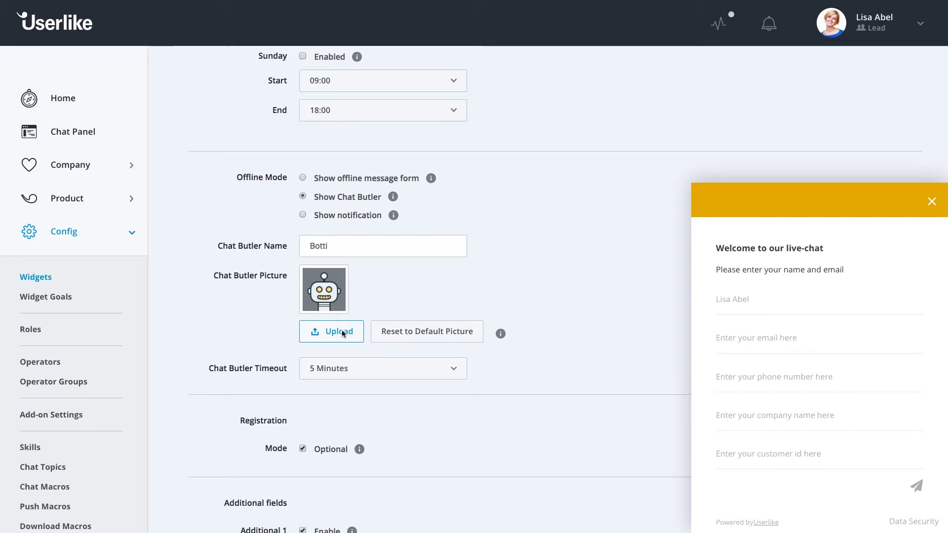
left_click(345, 369)
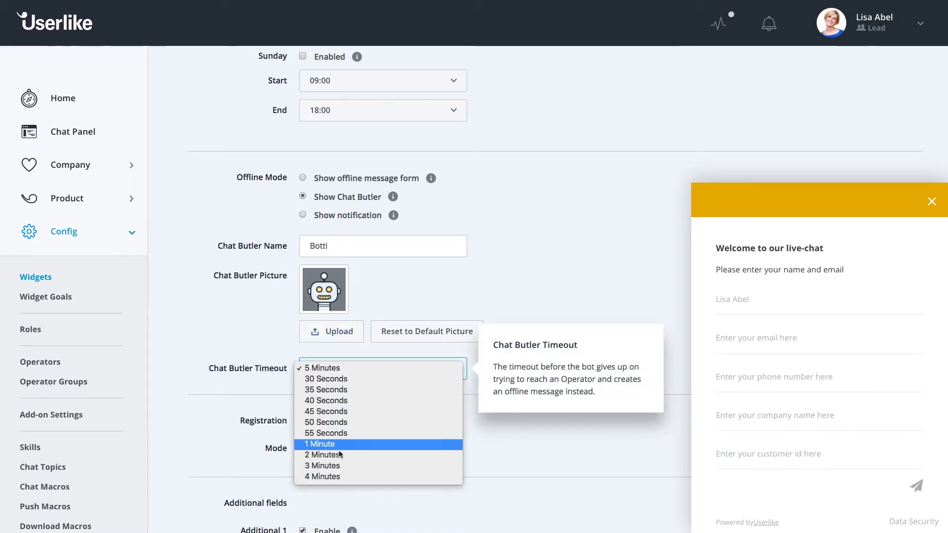
left_click(346, 466)
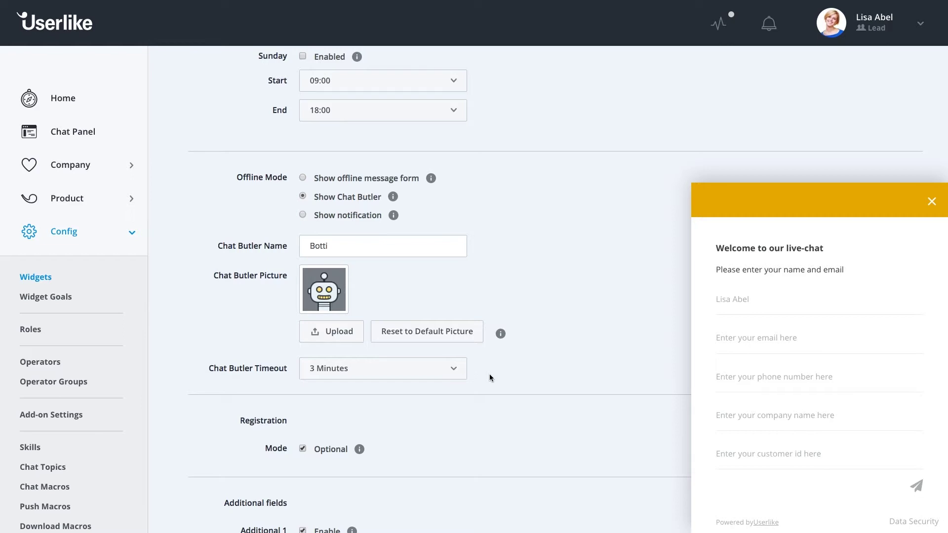
scroll(489, 375, "down", 10)
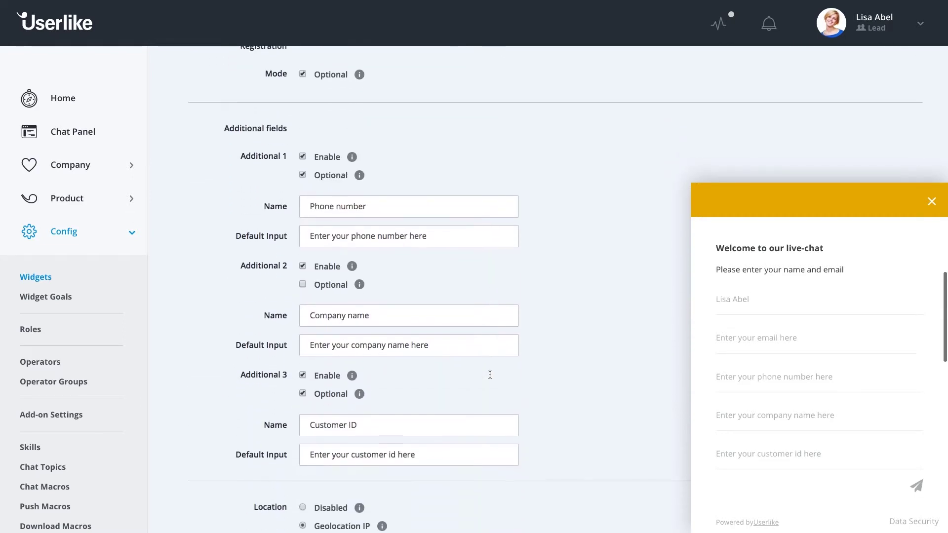
Turn on Don't gather personal data and Show disclaimer, then close the disclaimer preview.
scroll(490, 376, "down", 3)
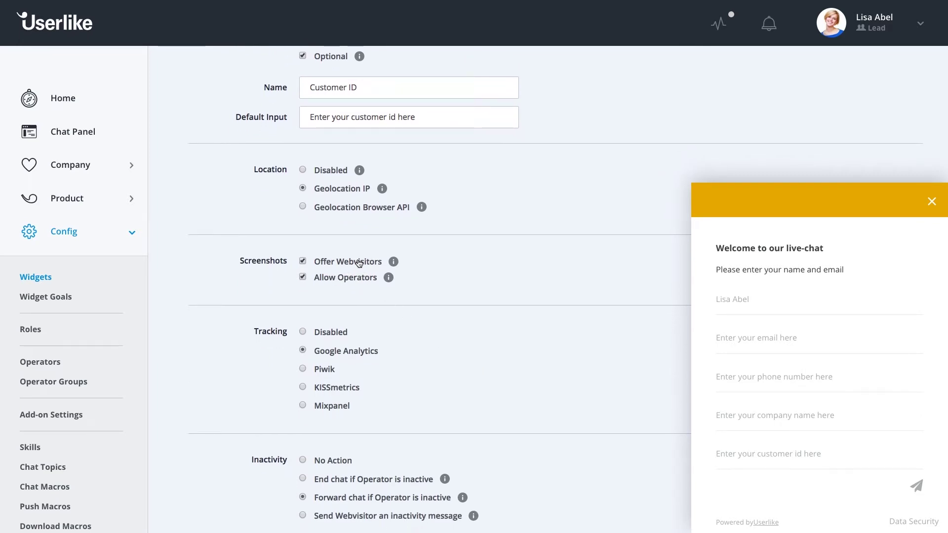
scroll(341, 289, "down", 2)
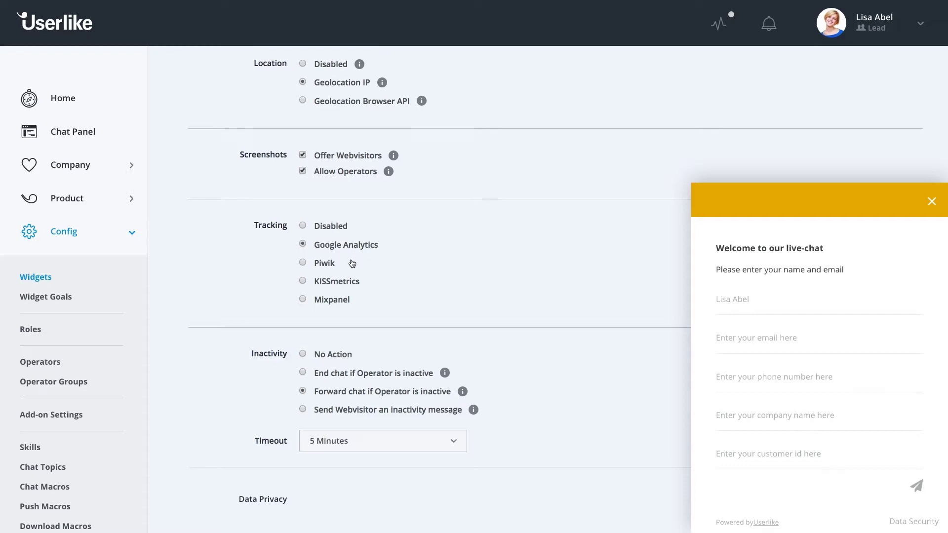
scroll(371, 299, "down", 1)
scroll(371, 300, "down", 1)
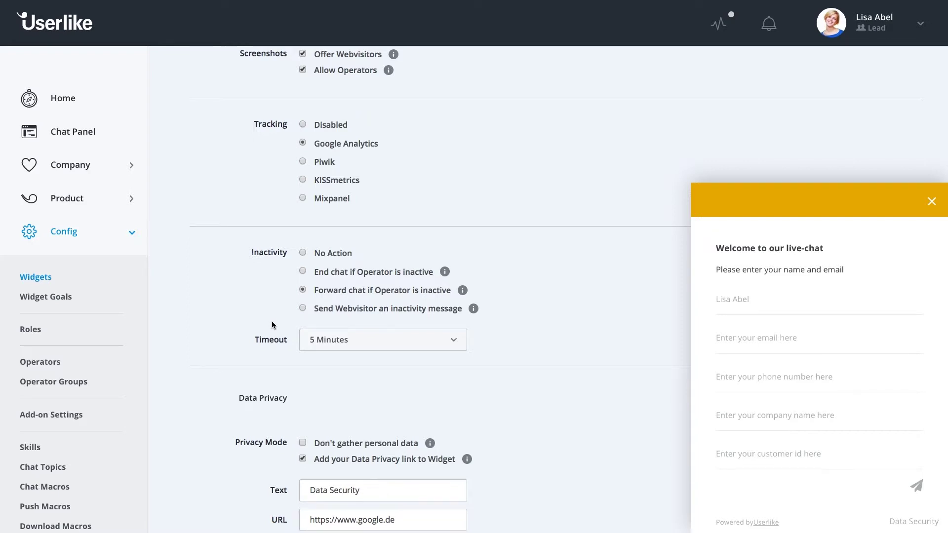
scroll(272, 325, "down", 3)
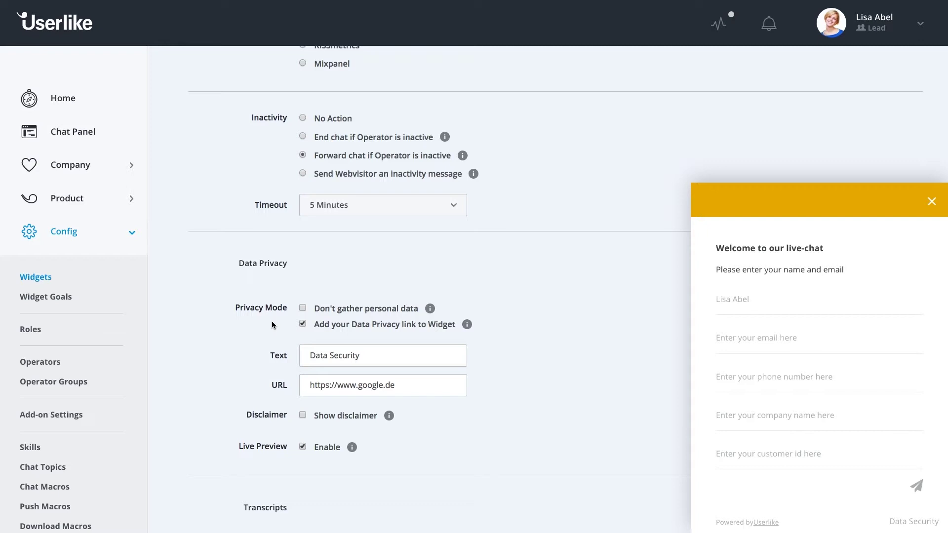
left_click(302, 309)
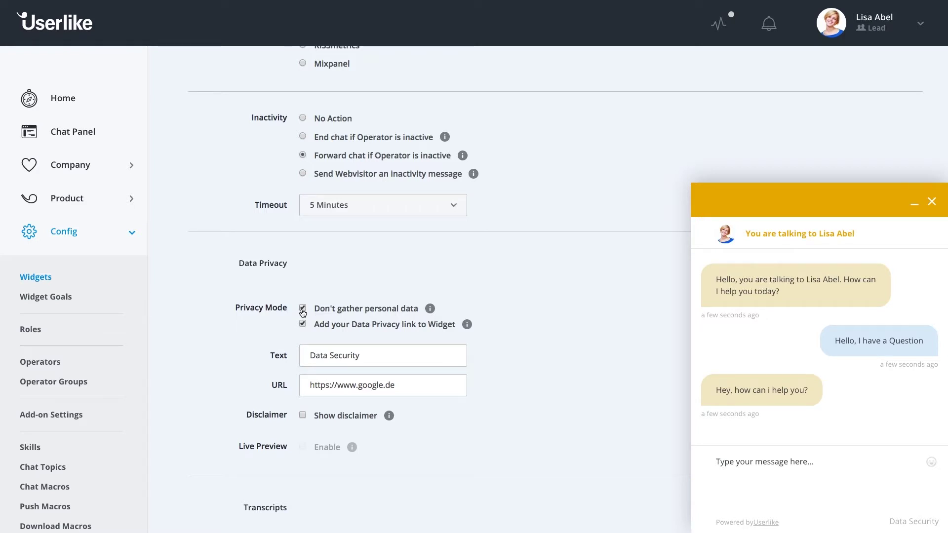
left_click(303, 417)
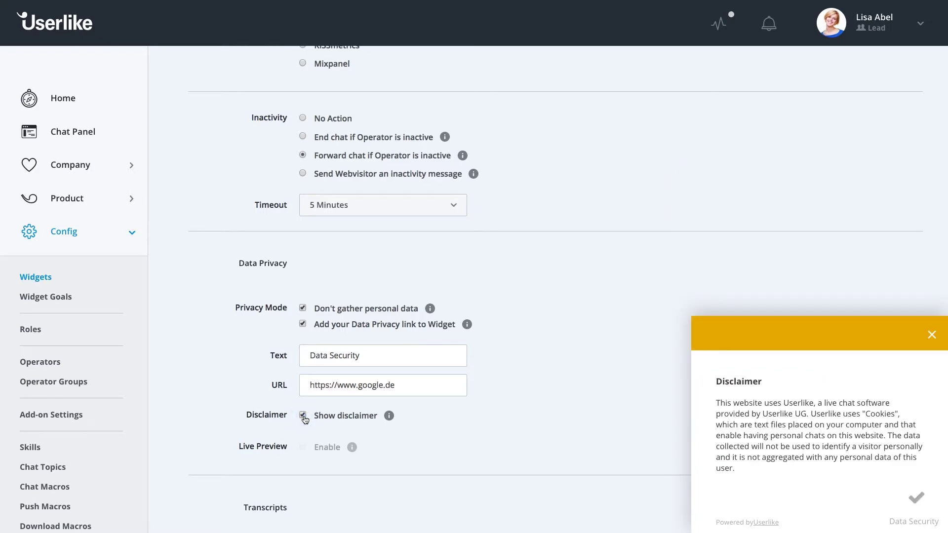
left_click(932, 335)
scroll(612, 268, "down", 15)
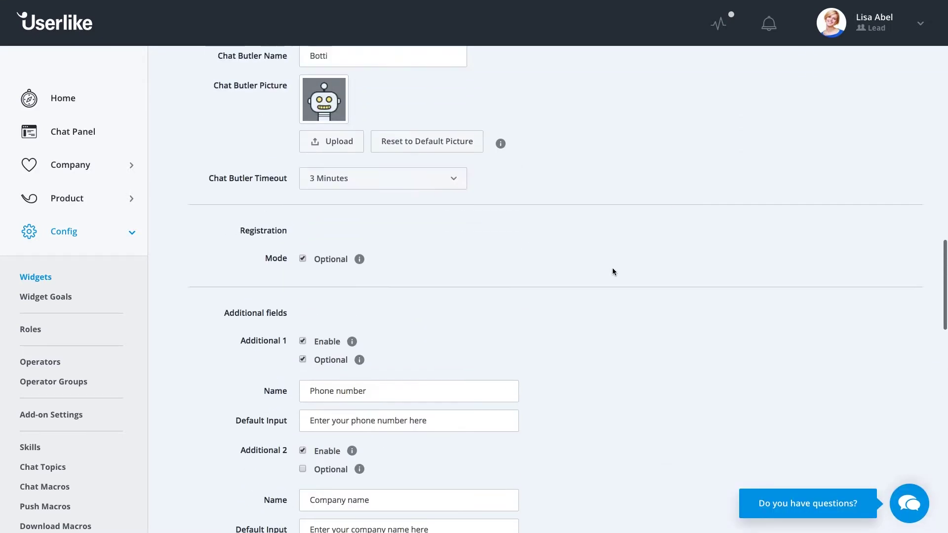
In Chat Routing, keep the Lead group and let visitors choose a group, including Sales.
scroll(601, 250, "up", 15)
left_click(384, 151)
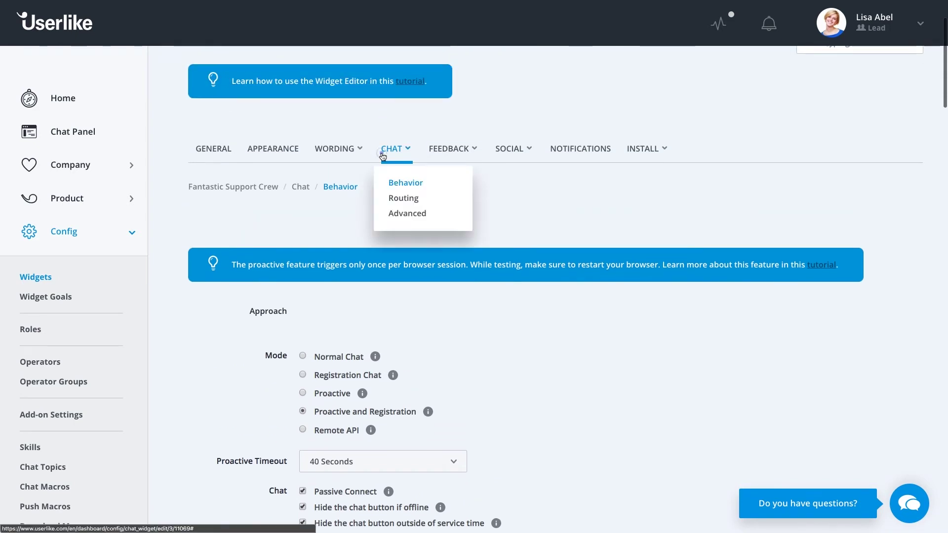
left_click(401, 199)
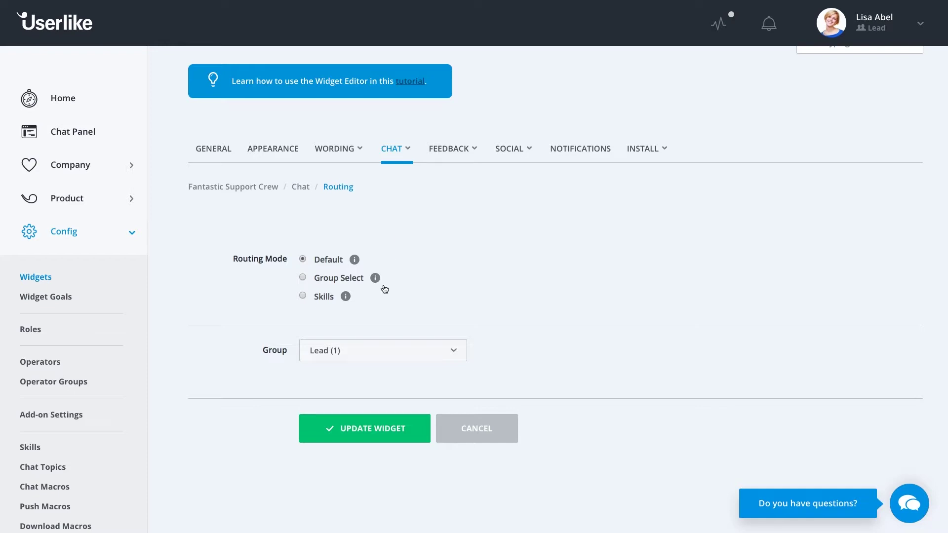
left_click(381, 351)
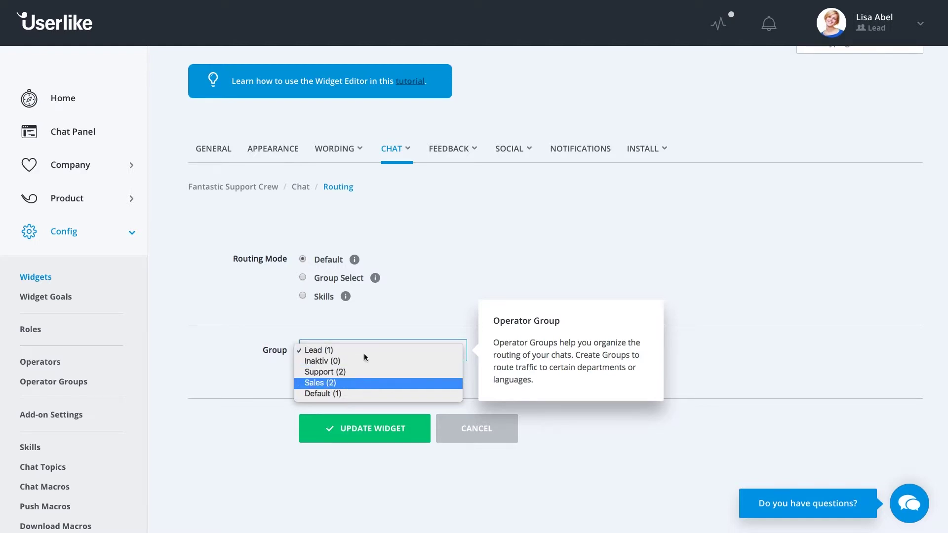
left_click(366, 316)
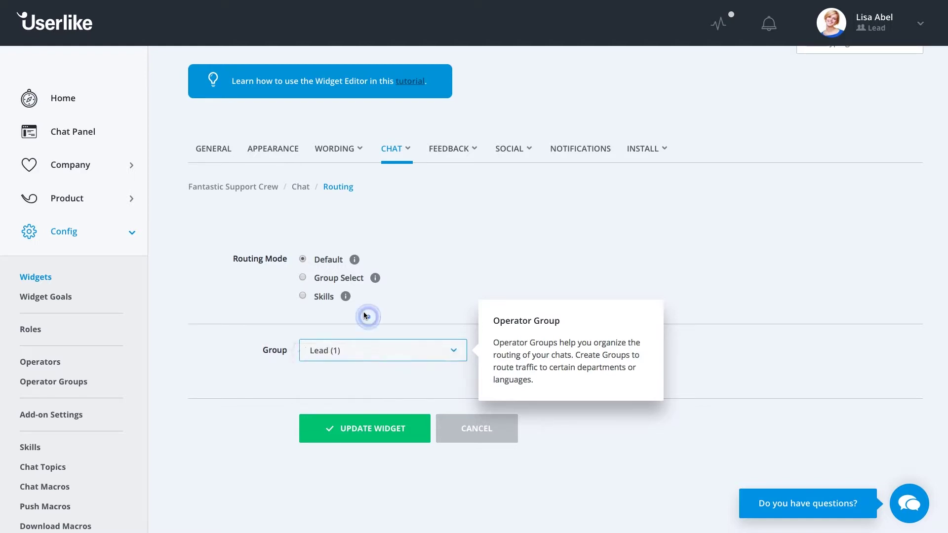
left_click(319, 278)
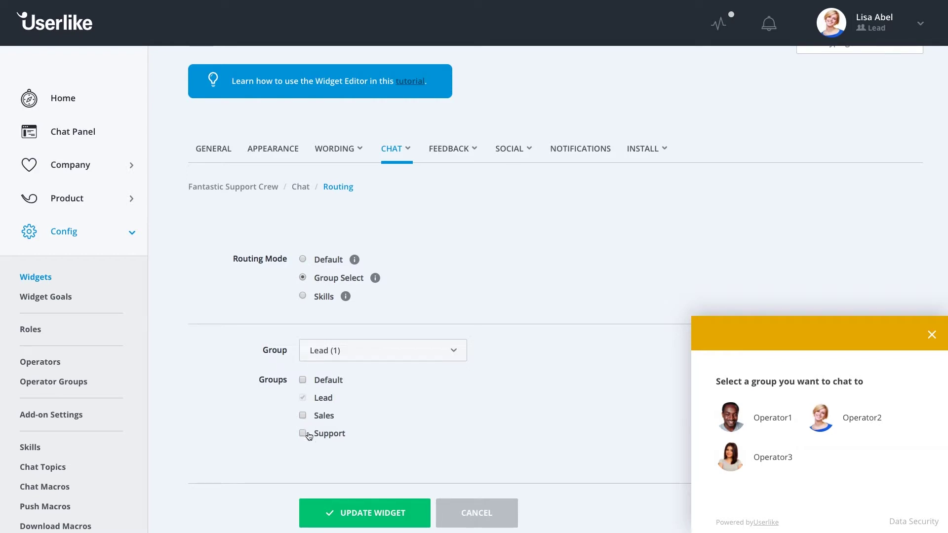
left_click(302, 416)
Switch routing to Skills mode and add a skill set with Sales and English.
left_click(323, 298)
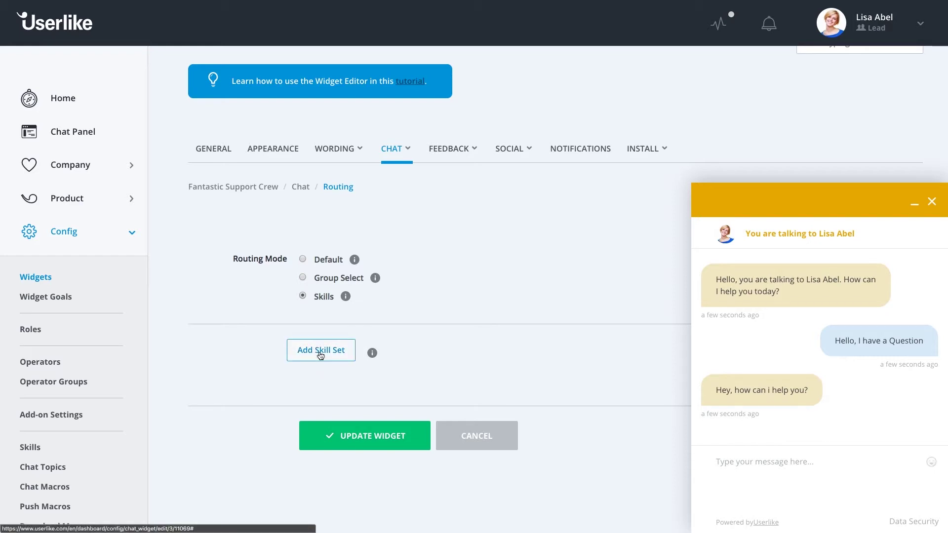
left_click(321, 355)
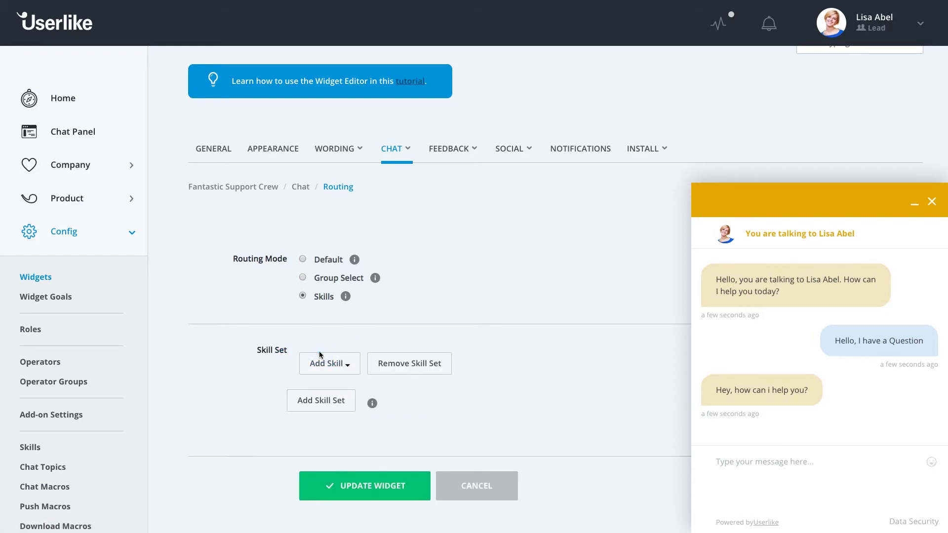
left_click(321, 363)
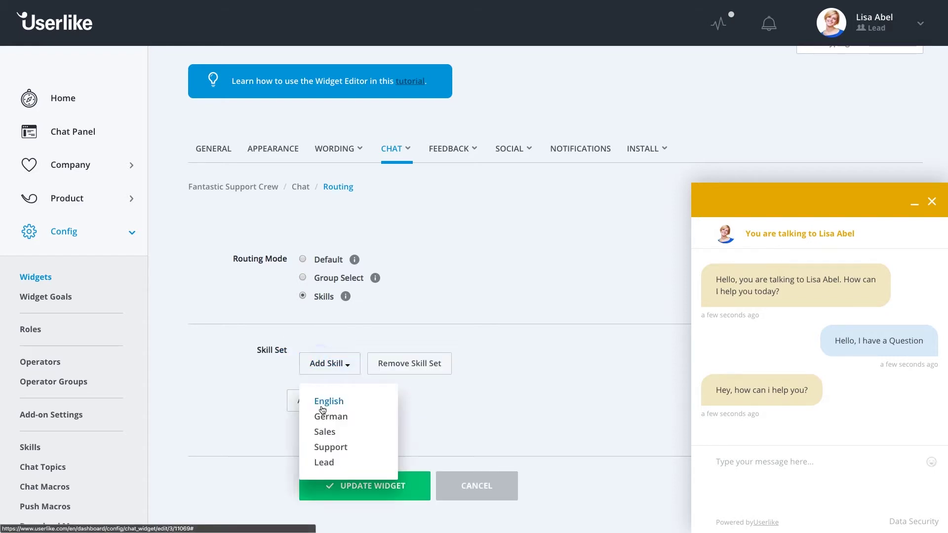
left_click(321, 430)
left_click(331, 385)
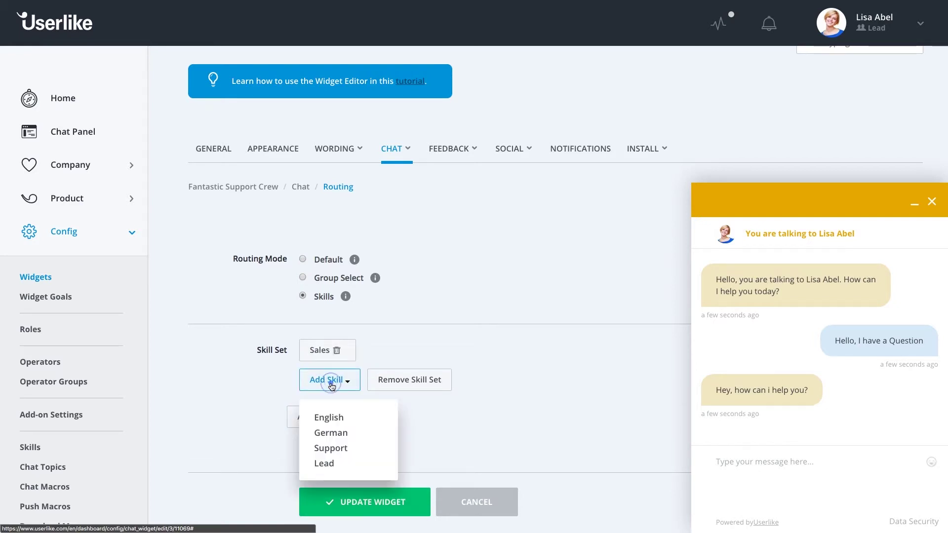
left_click(327, 417)
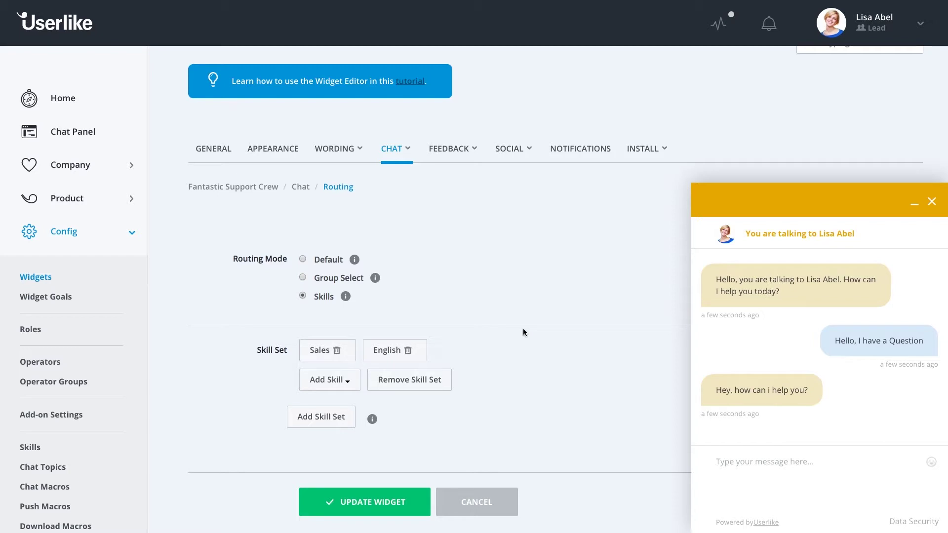
Review the Feedback Survey settings, then bring up the Feedback & Rating settings.
mouse_move(449, 157)
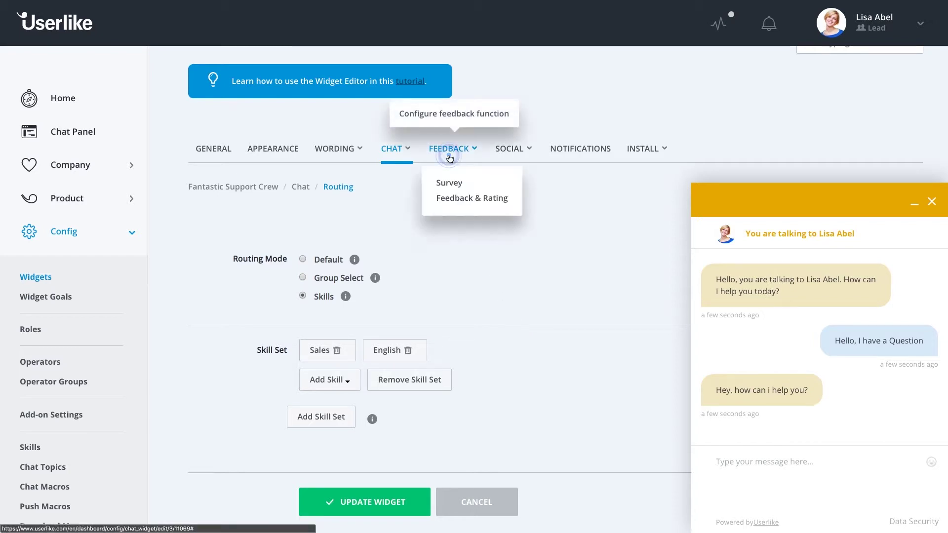
left_click(450, 182)
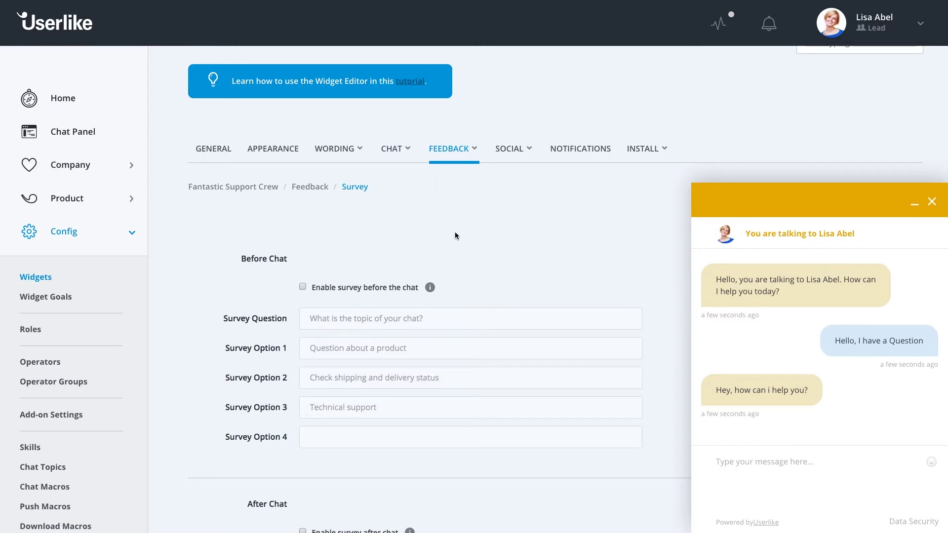
scroll(455, 235, "down", 3)
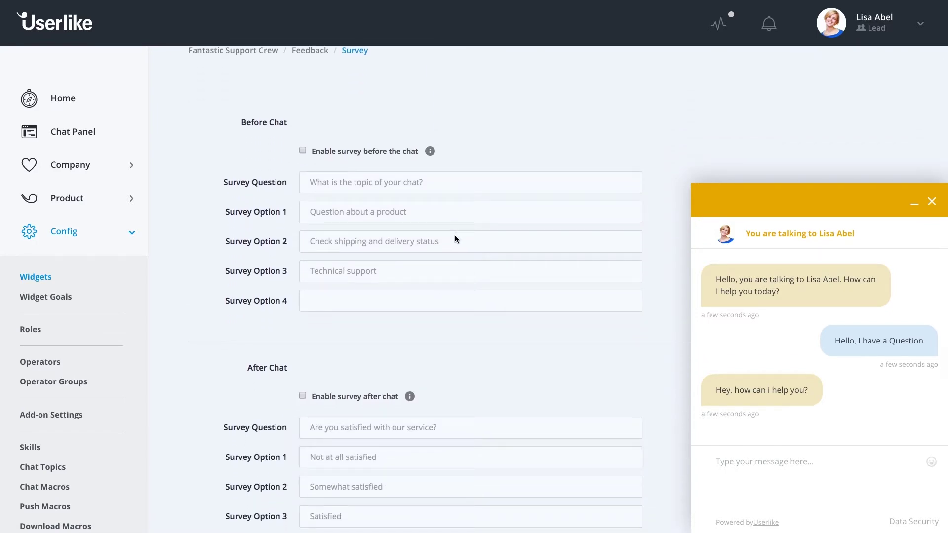
scroll(455, 235, "down", 1)
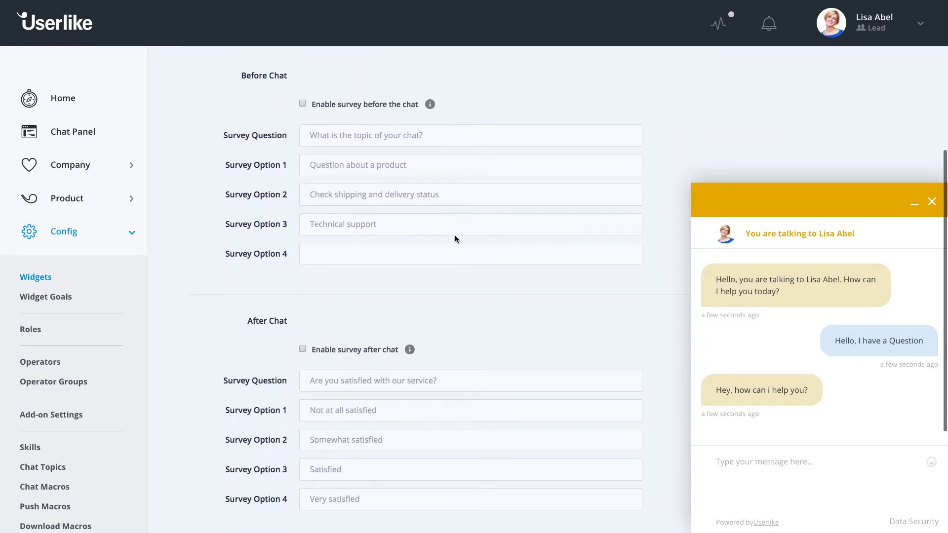
scroll(455, 239, "up", 1)
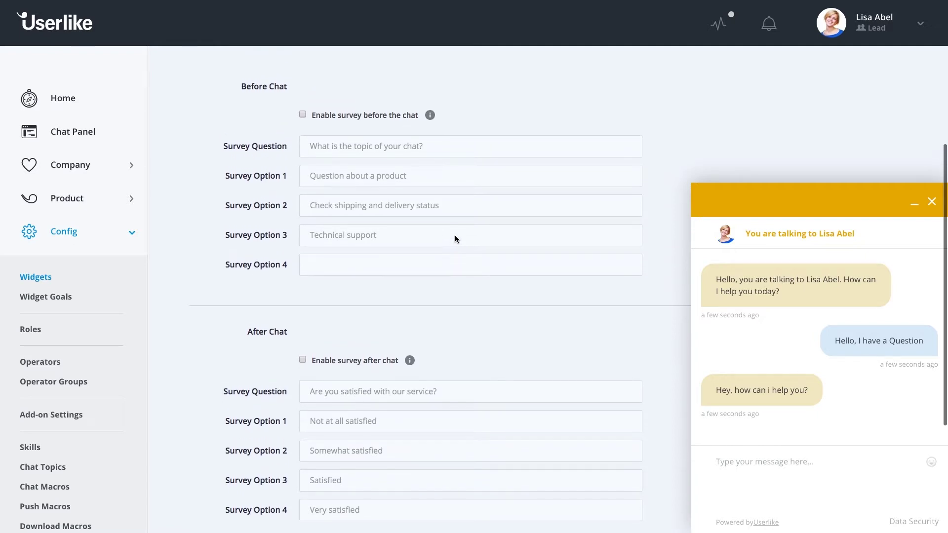
scroll(455, 238, "up", 2)
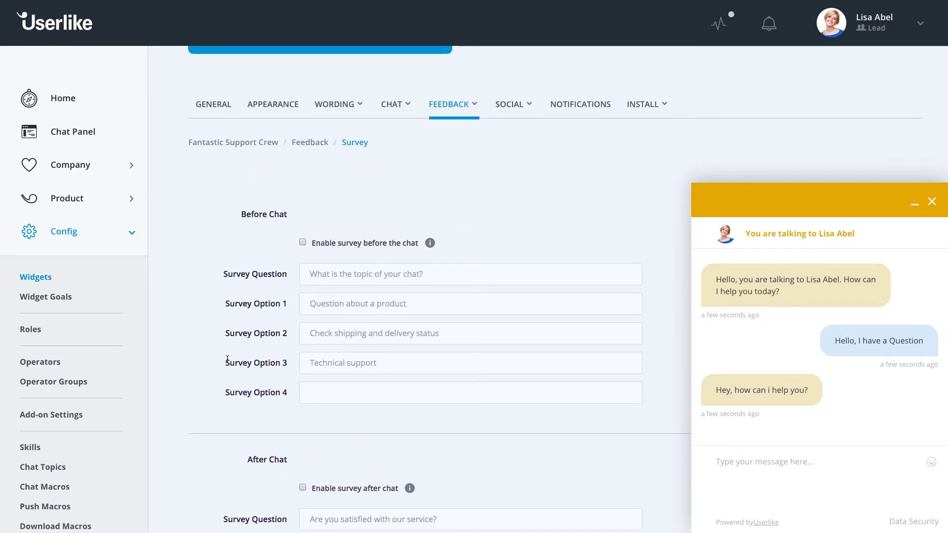
left_click(441, 103)
left_click(451, 153)
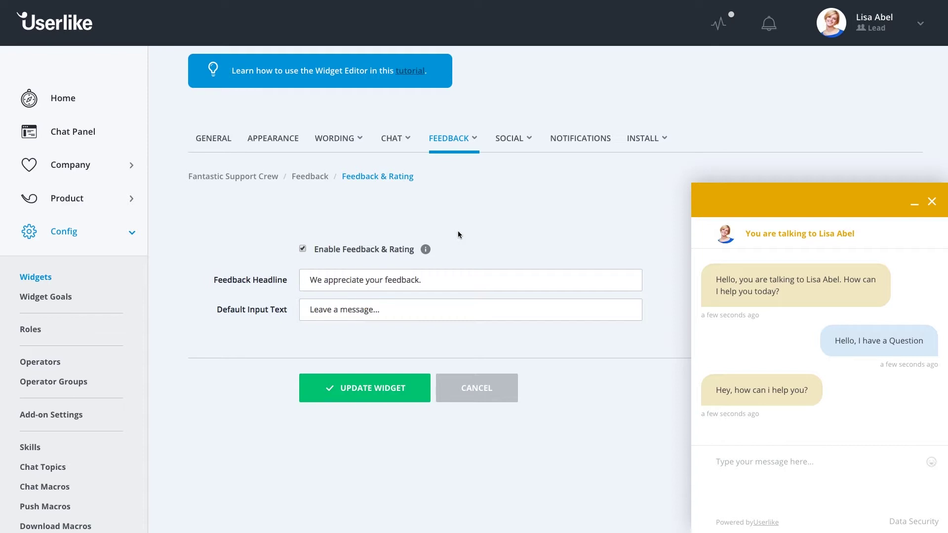
Look over the Facebook and Twitter integrations, go to Notifications and close the chat preview.
left_click(511, 142)
left_click(510, 170)
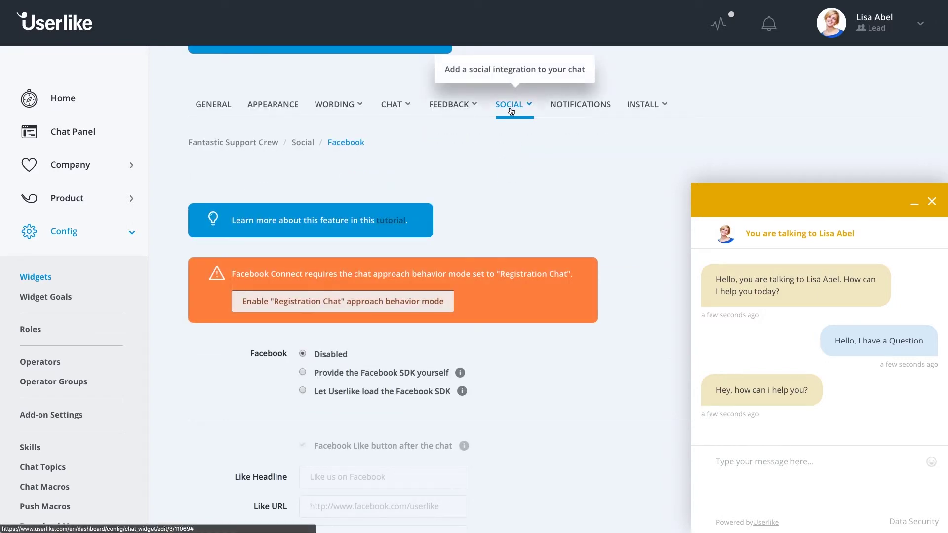
left_click(511, 116)
left_click(513, 153)
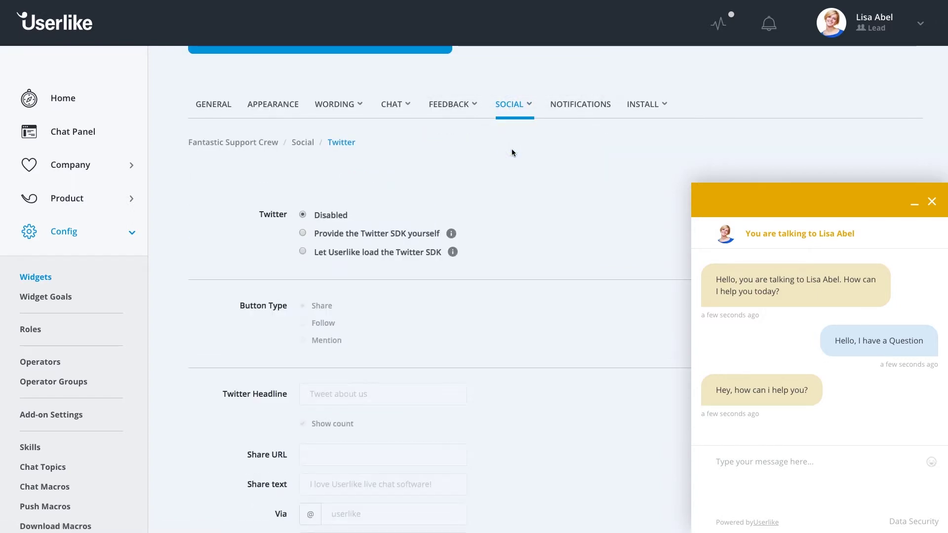
left_click(572, 106)
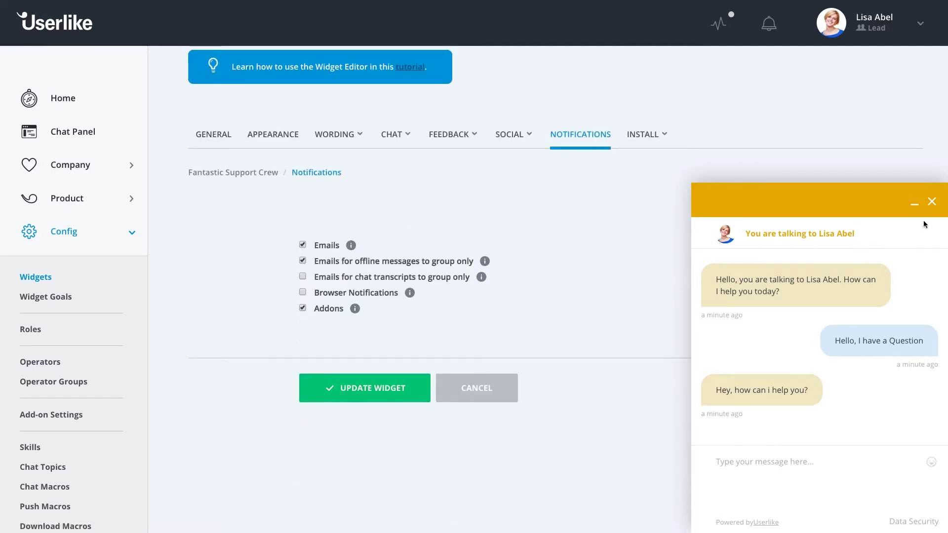
left_click(931, 202)
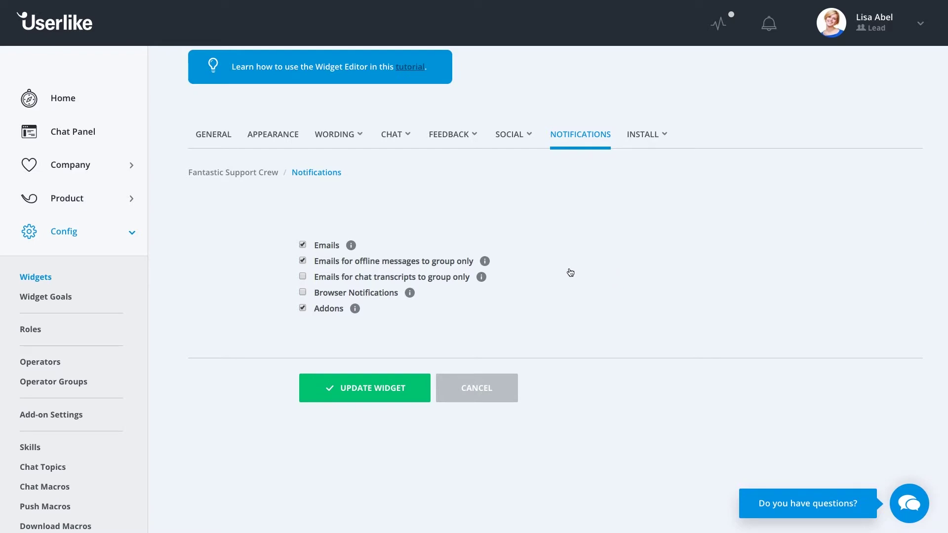
Turn off Emails and Addons notifications and enable transcript emails to group only.
left_click(303, 276)
left_click(303, 245)
left_click(304, 293)
left_click(303, 293)
left_click(302, 308)
Copy the JavaScript widget code to the clipboard.
left_click(636, 134)
left_click(642, 167)
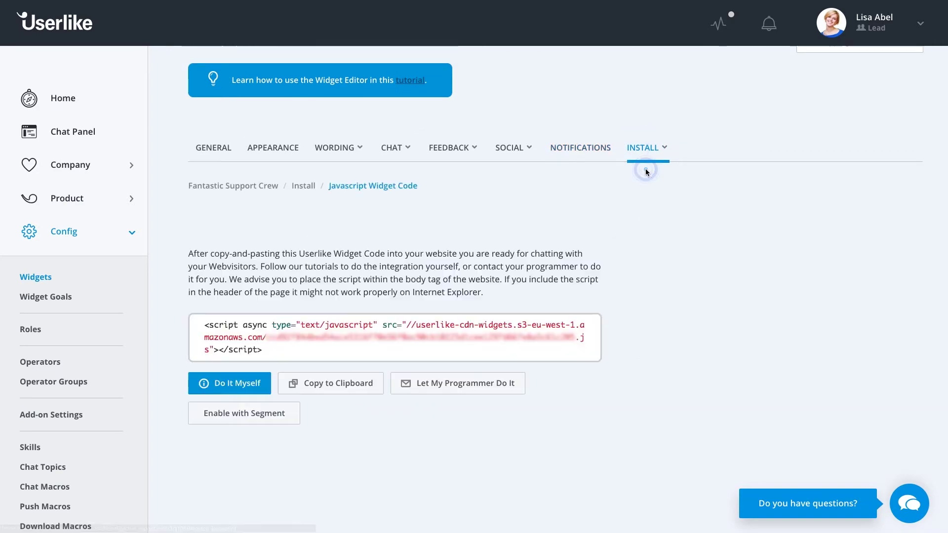
left_click(332, 382)
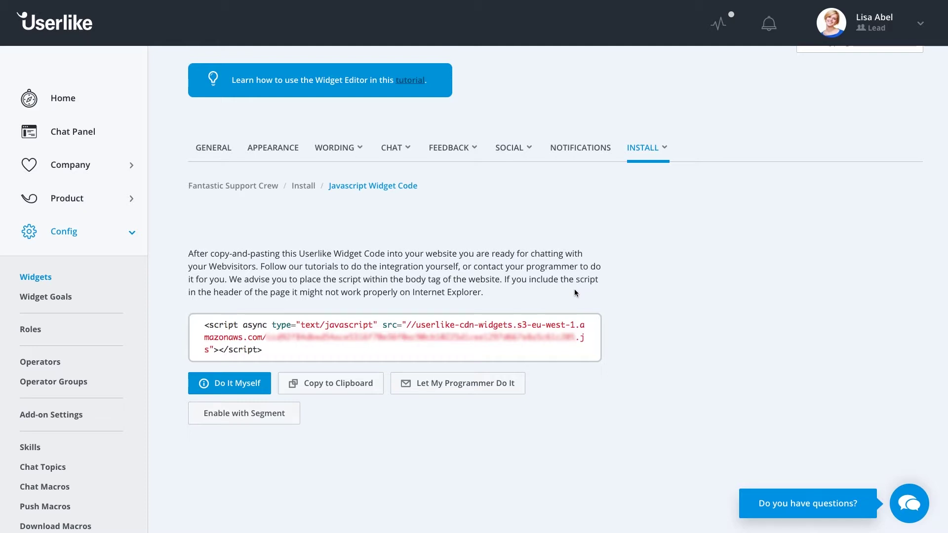
Show the App Key and Secret under Credentials for Applications.
mouse_move(642, 148)
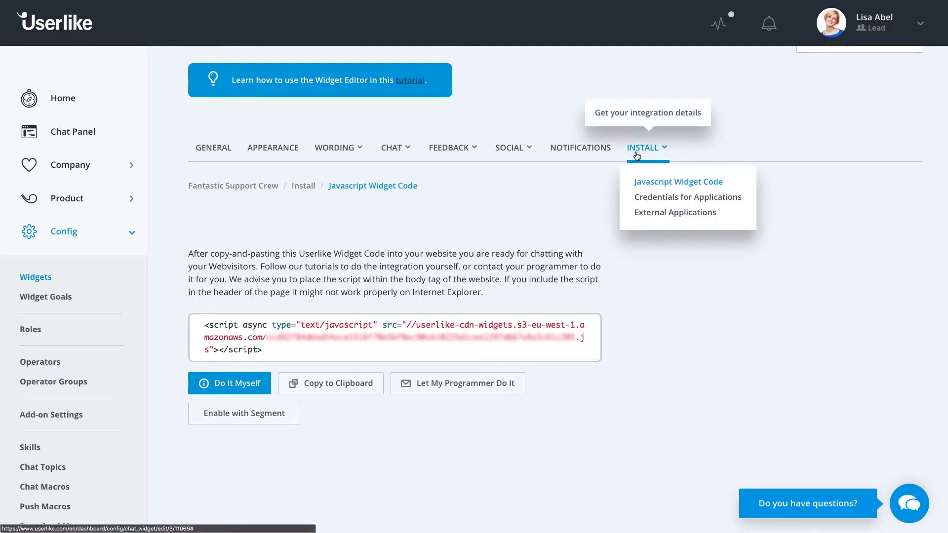
left_click(653, 195)
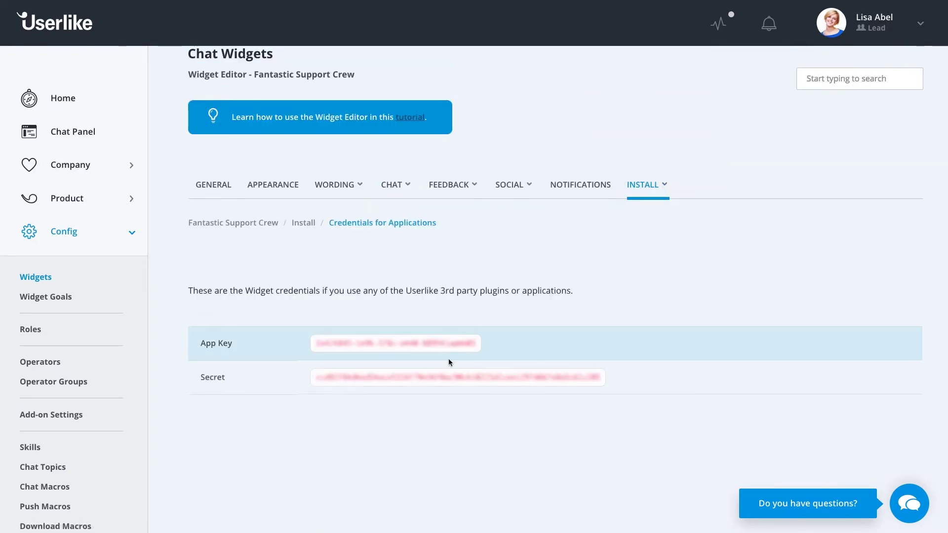
left_click(443, 376)
left_click(429, 419)
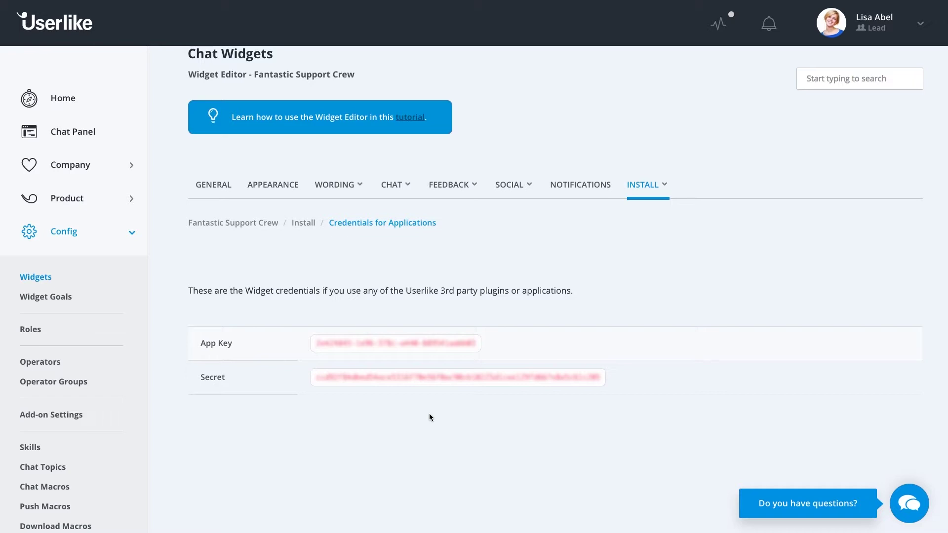
left_click(37, 329)
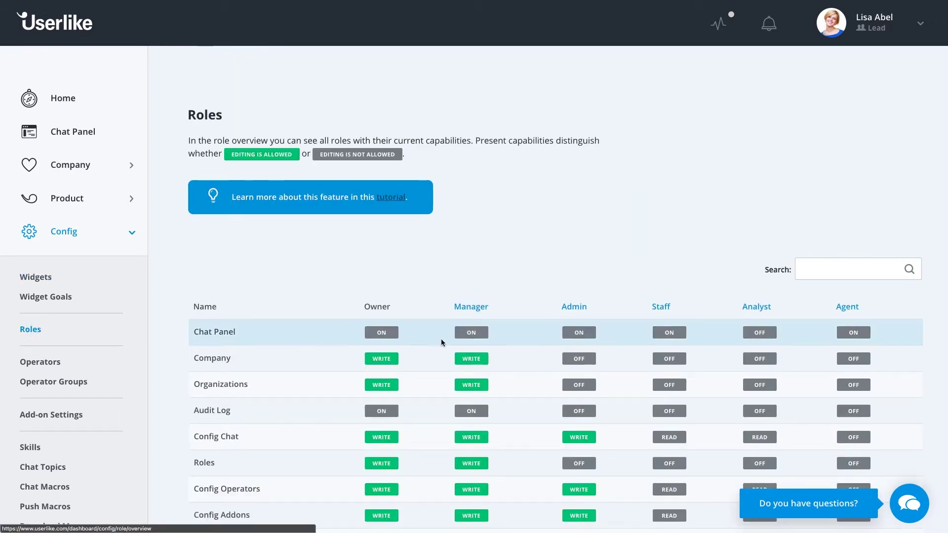
Scroll the Roles table and open the Manager role to review its capability levels.
scroll(556, 344, "down", 3)
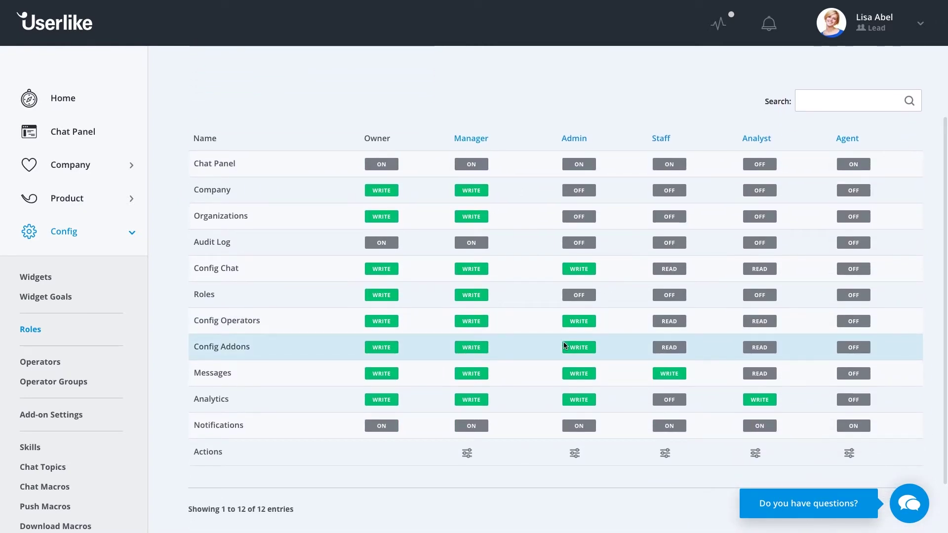
scroll(564, 341, "down", 1)
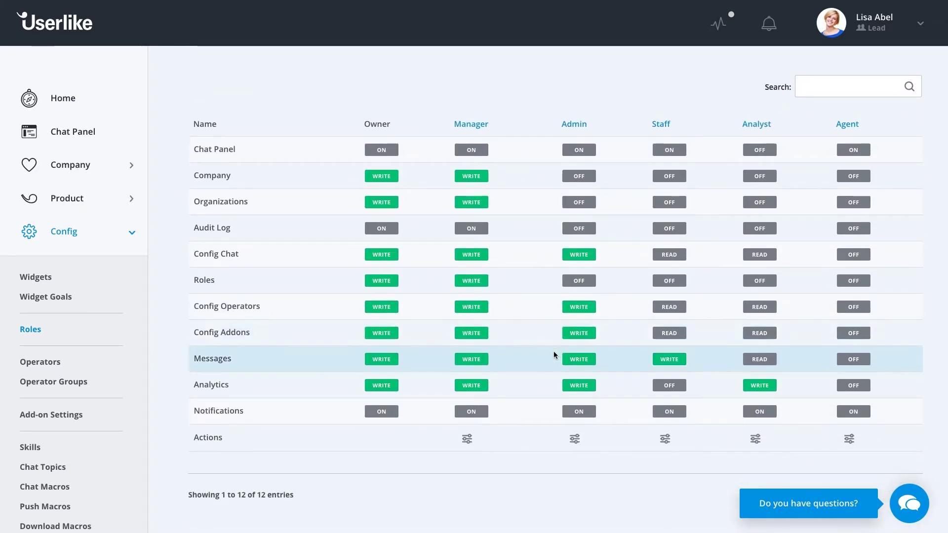
left_click(470, 438)
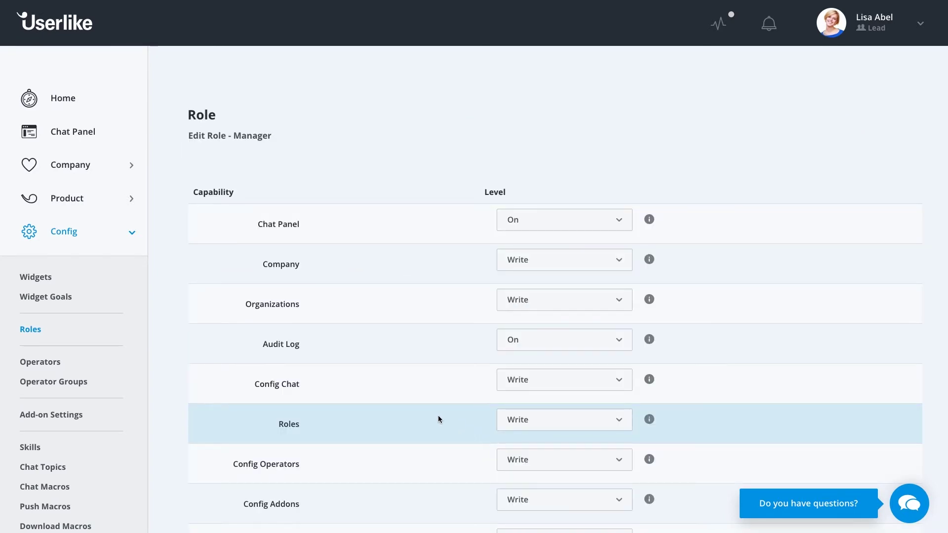
scroll(438, 419, "down", 3)
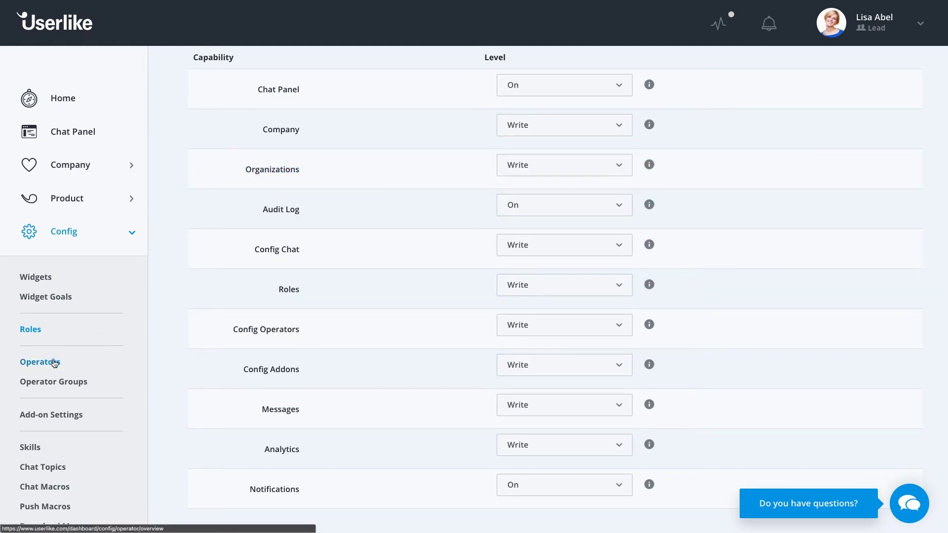
left_click(55, 362)
Edit the operator's profile, keeping English language, US/Central timezone, Admin role and Sales group.
left_click(240, 403)
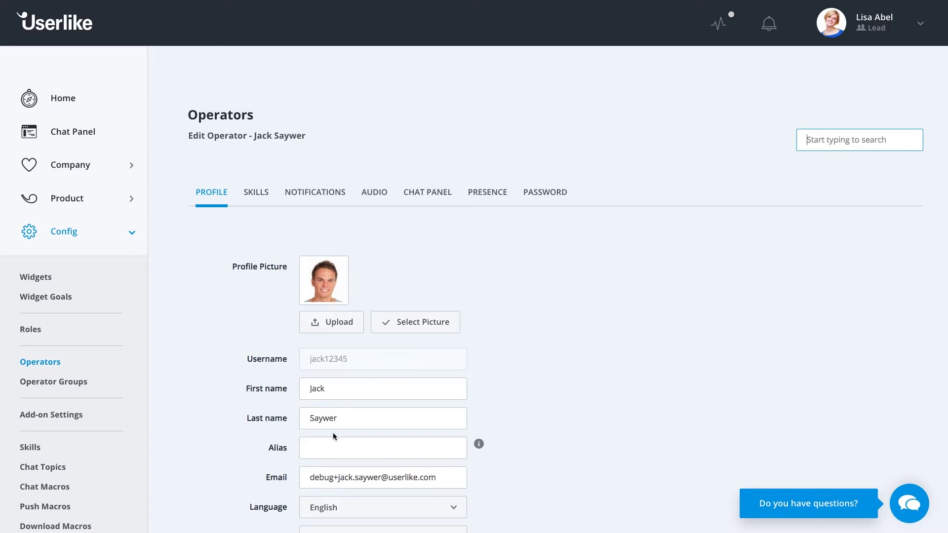
scroll(333, 443, "down", 3)
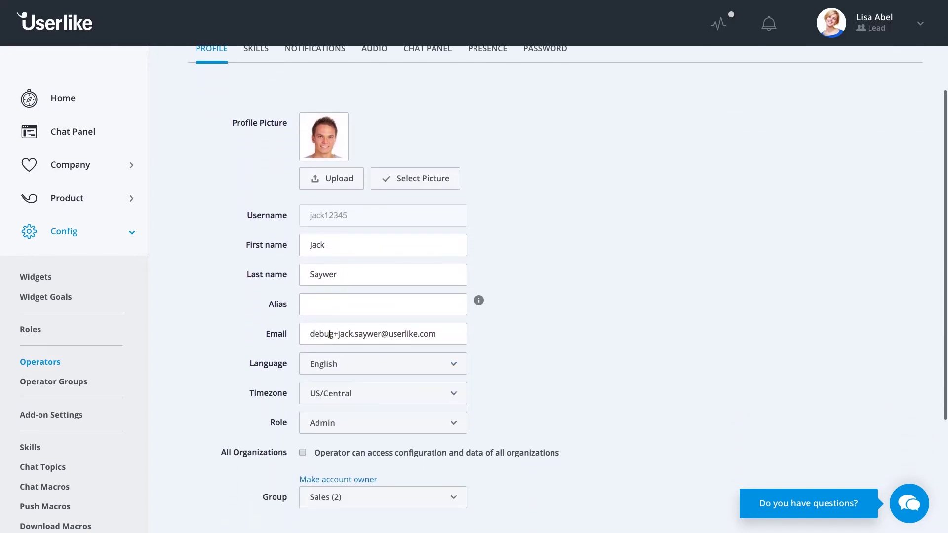
left_click(333, 364)
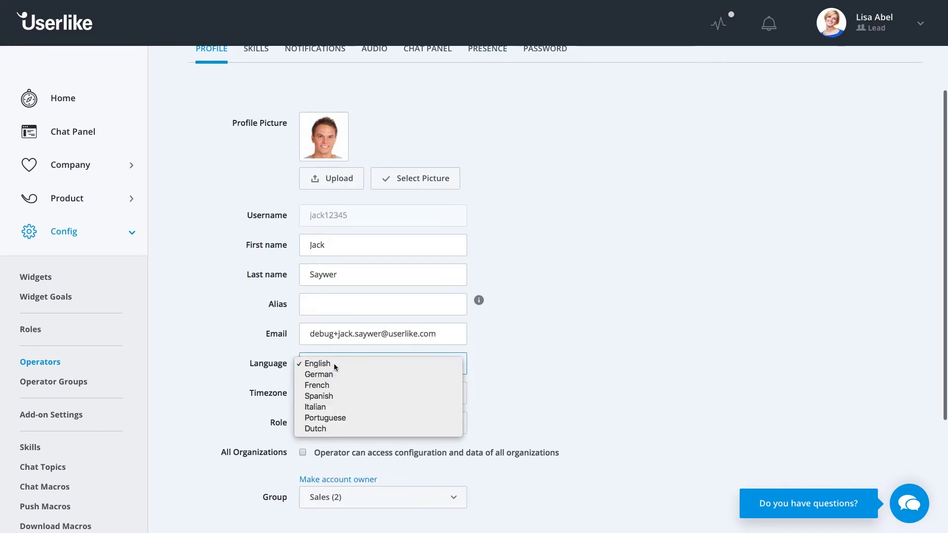
left_click(334, 364)
left_click(335, 394)
left_click(335, 394)
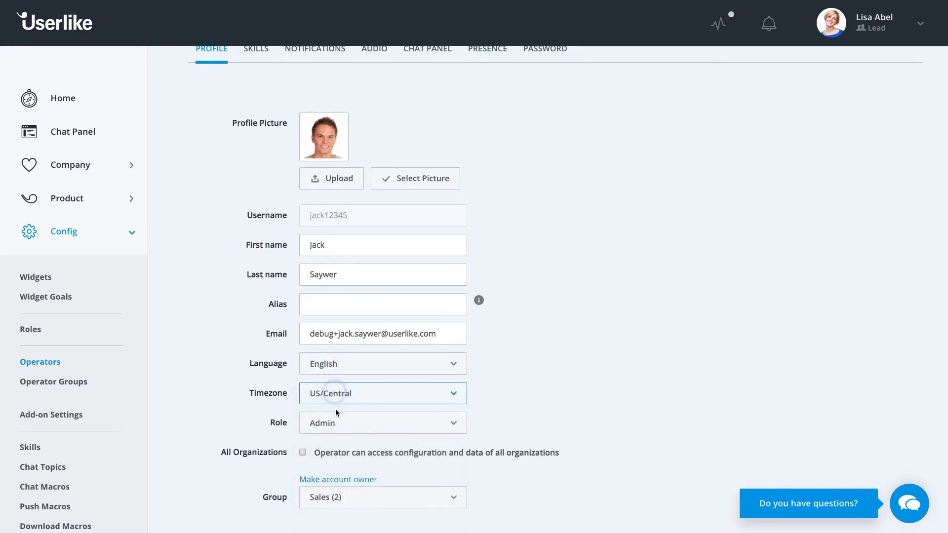
left_click(336, 424)
left_click(315, 426)
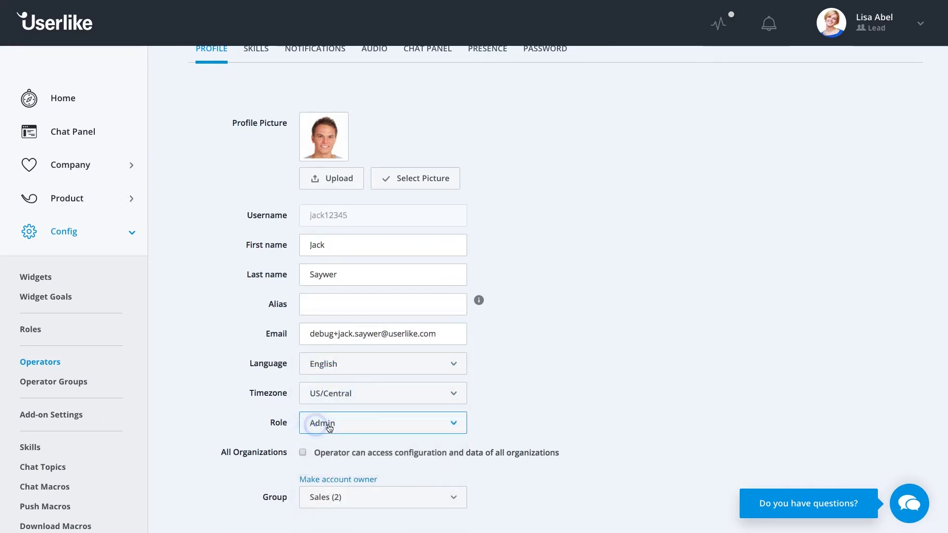
scroll(350, 425, "down", 3)
left_click(350, 425)
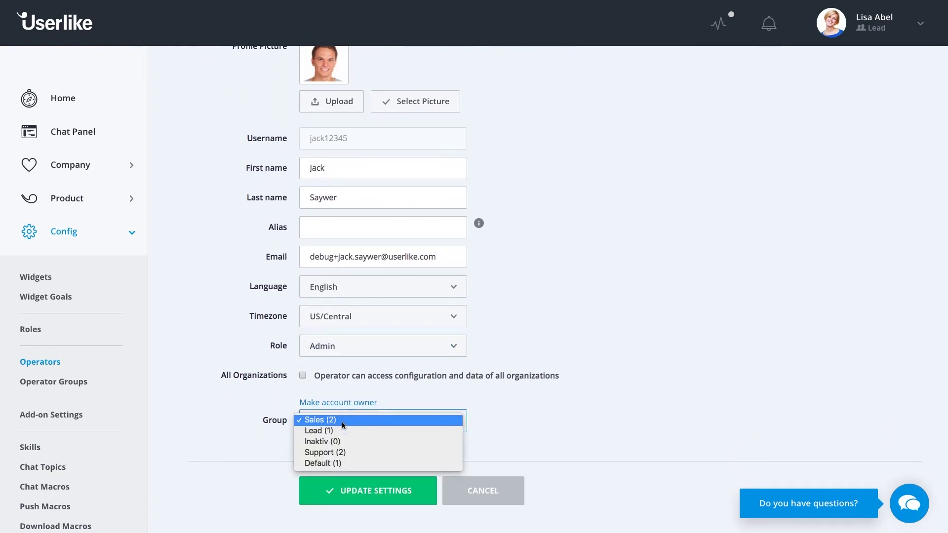
left_click(320, 419)
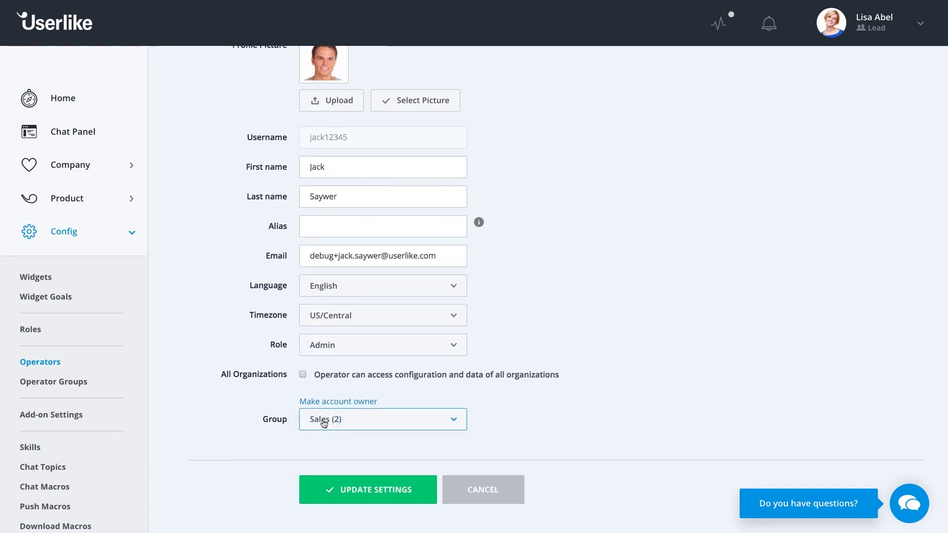
scroll(324, 420, "up", 5)
Tick the English and Sales skills on the operator's Skills tab.
left_click(256, 195)
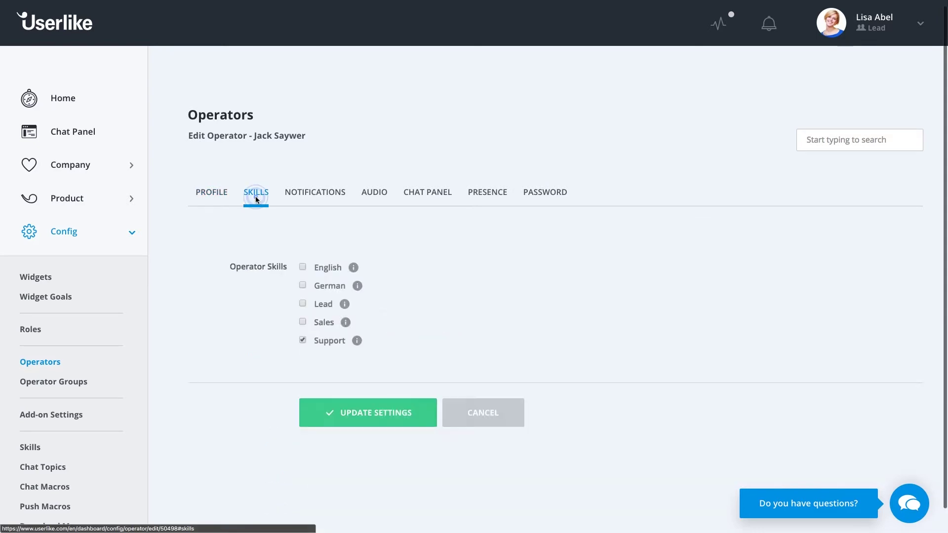
left_click(314, 270)
left_click(318, 322)
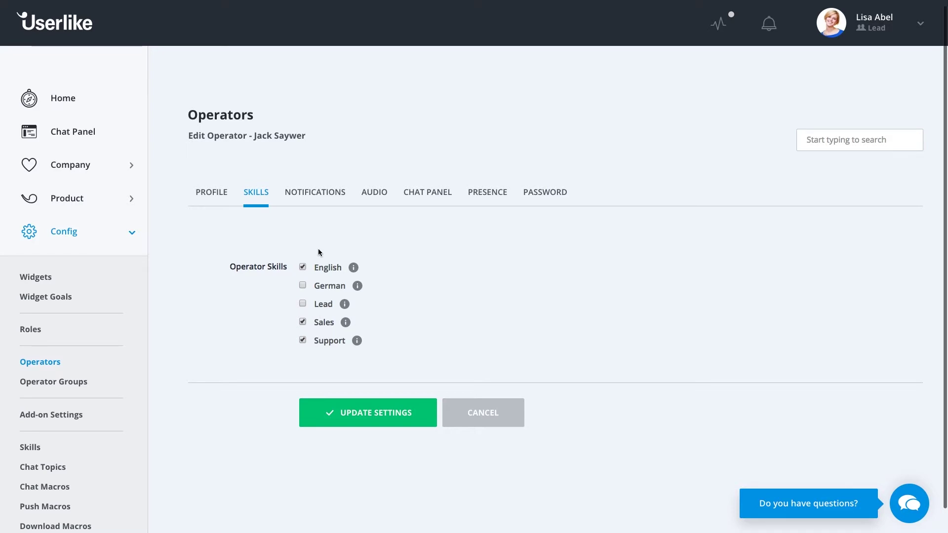
Browse the operator's Notifications and Audio settings.
left_click(313, 193)
scroll(328, 329, "down", 4)
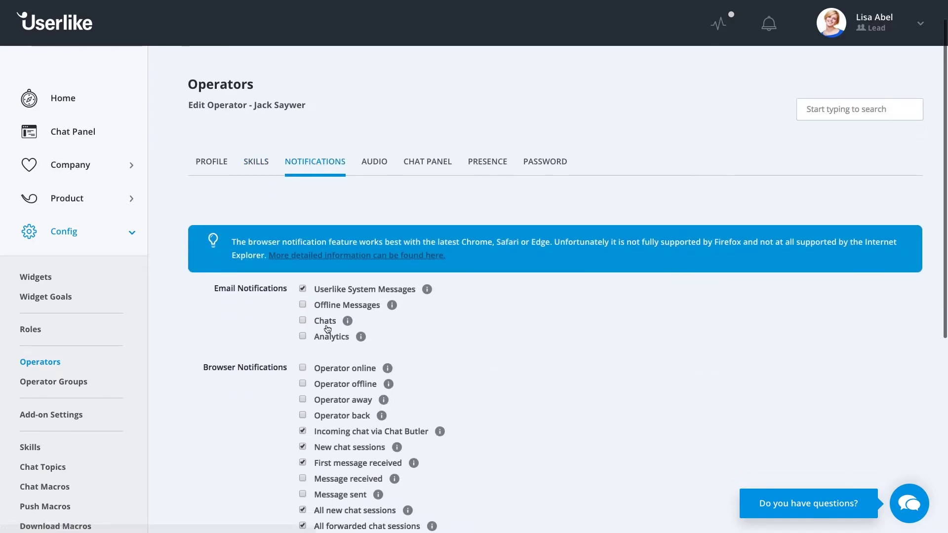
scroll(328, 329, "down", 2)
scroll(326, 326, "up", 4)
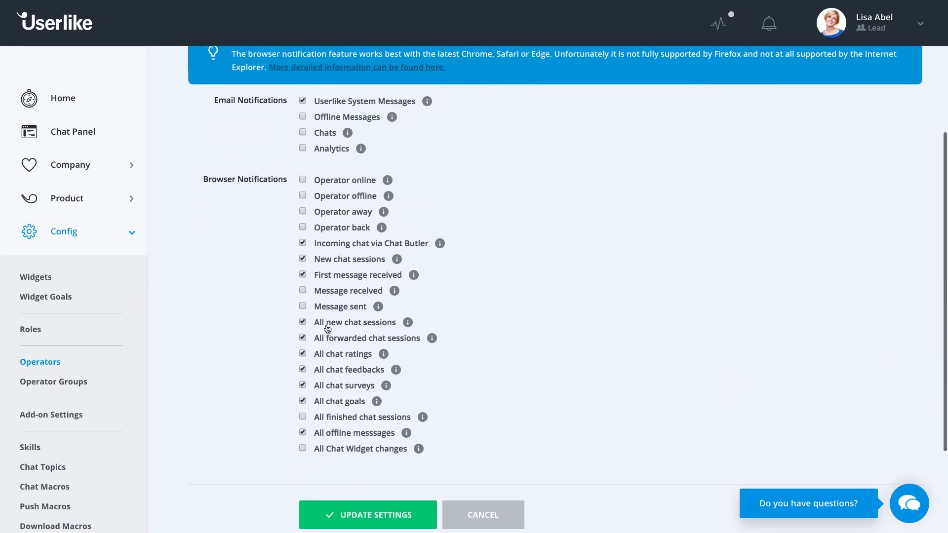
left_click(372, 97)
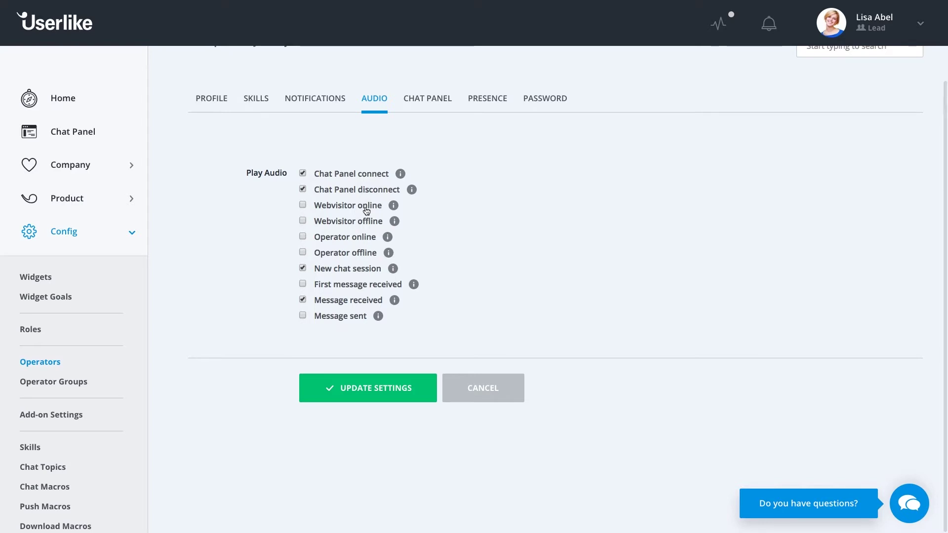
On the Chat Panel tab, set Chat Slots to 3.
left_click(415, 106)
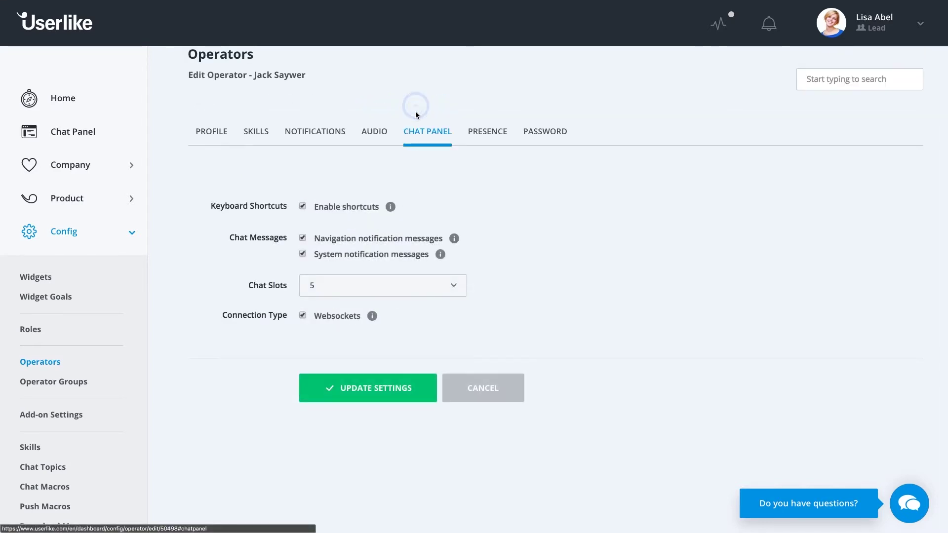
left_click(380, 288)
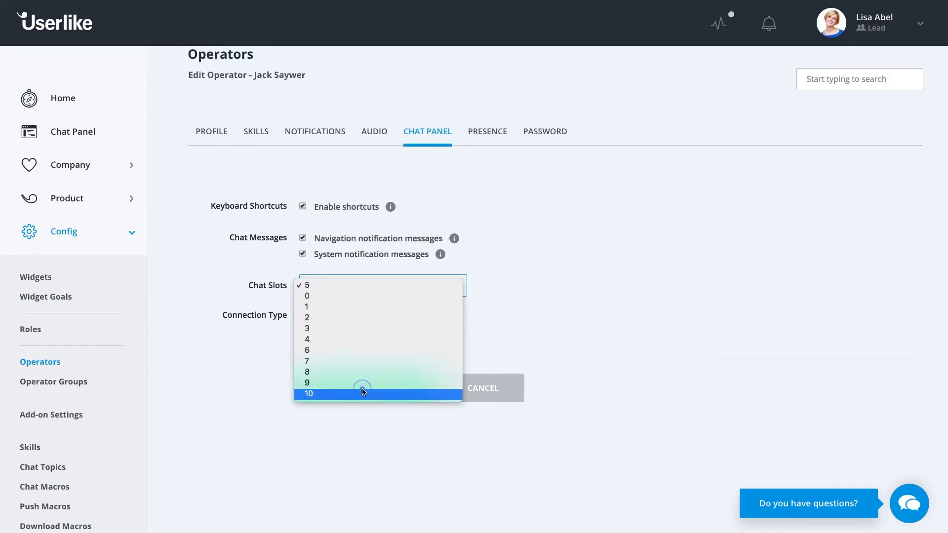
left_click(362, 391)
left_click(369, 285)
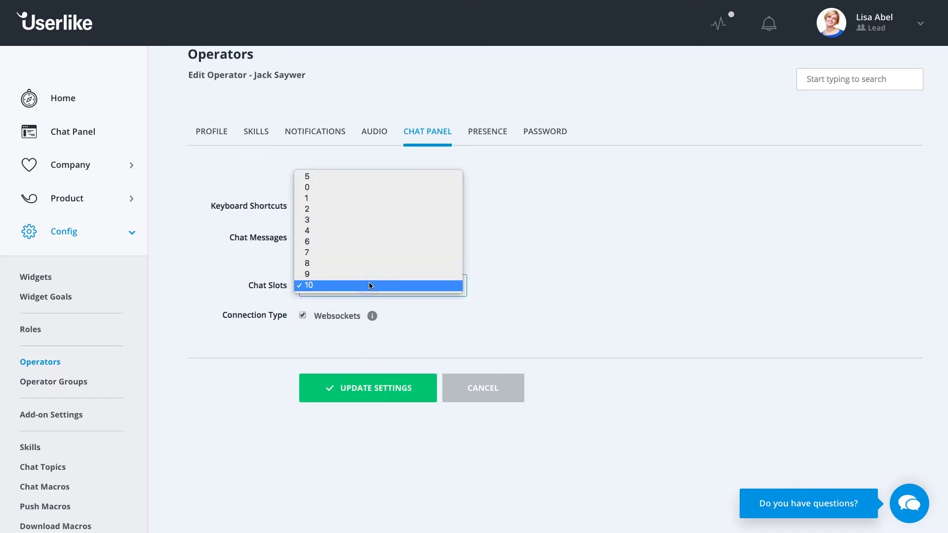
left_click(351, 222)
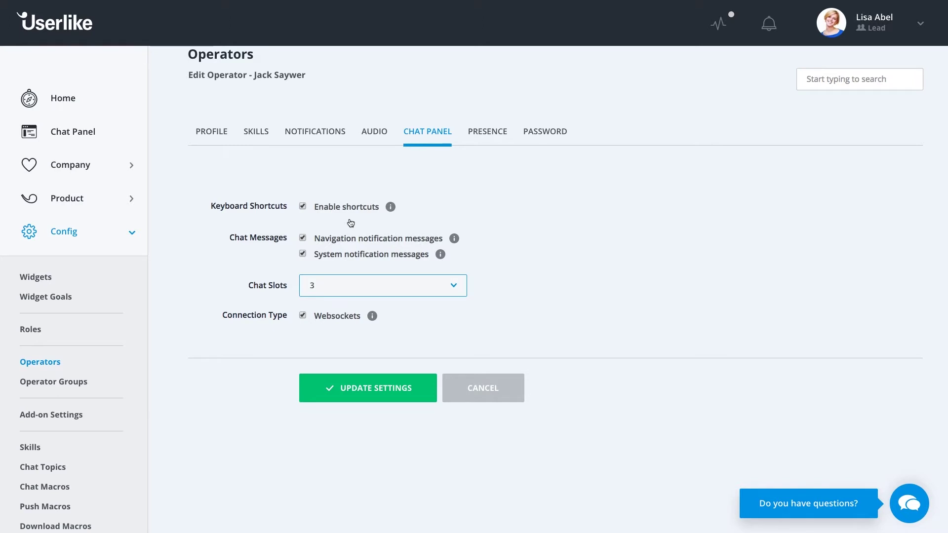
left_click(491, 132)
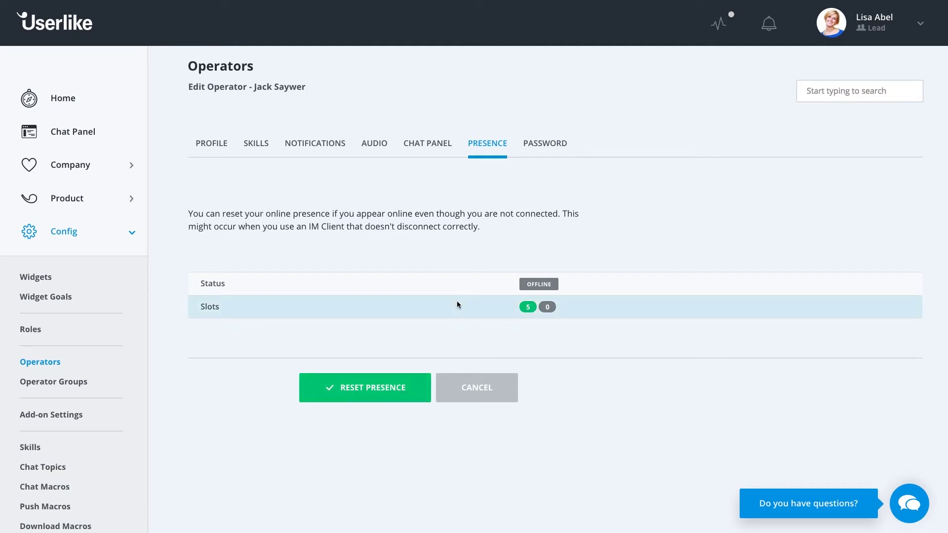
Show the operator's Password tab with the Assign New Password option.
left_click(531, 147)
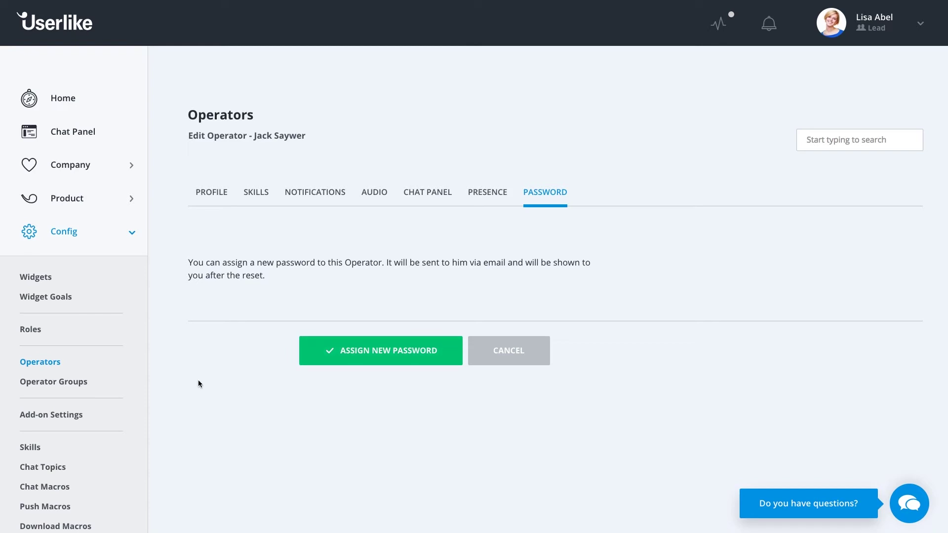
Open the Help Scout add-on configuration to view its Support mailbox and conversation options.
left_click(55, 415)
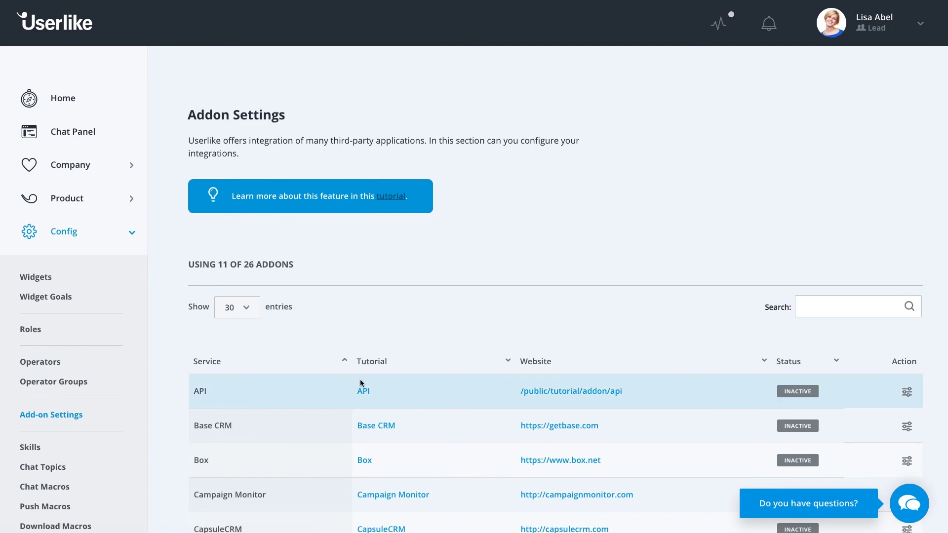
scroll(361, 379, "down", 8)
scroll(361, 379, "down", 2)
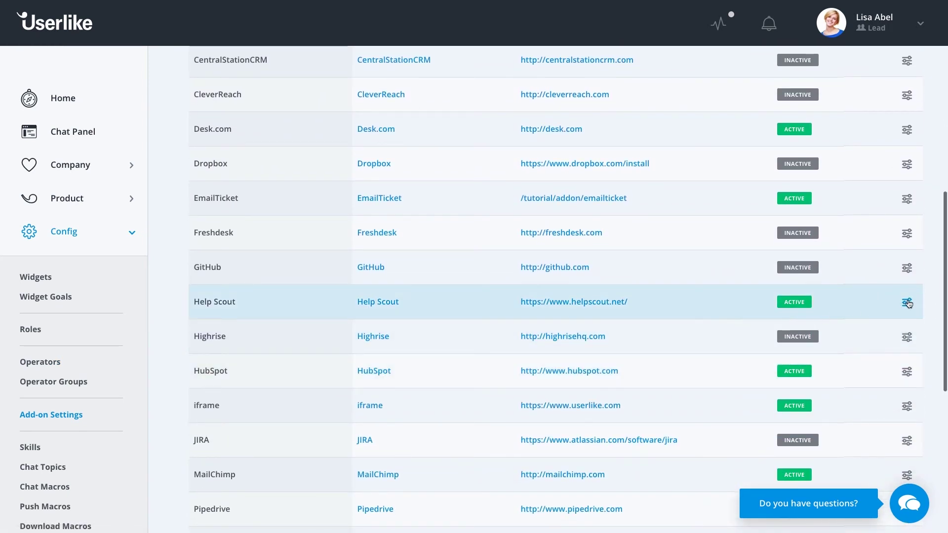
left_click(907, 303)
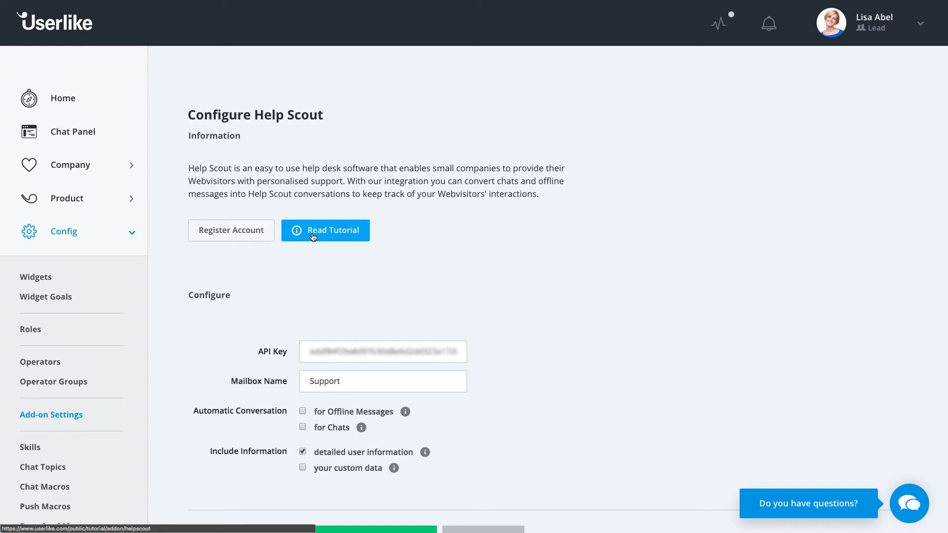
scroll(99, 345, "down", 3)
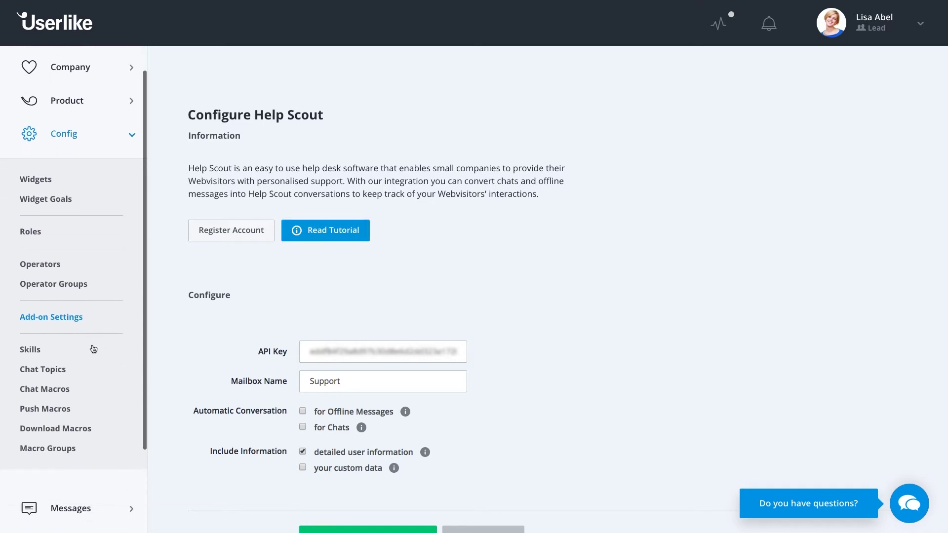
Create a skill named French with the description 'Speaks French'.
left_click(30, 346)
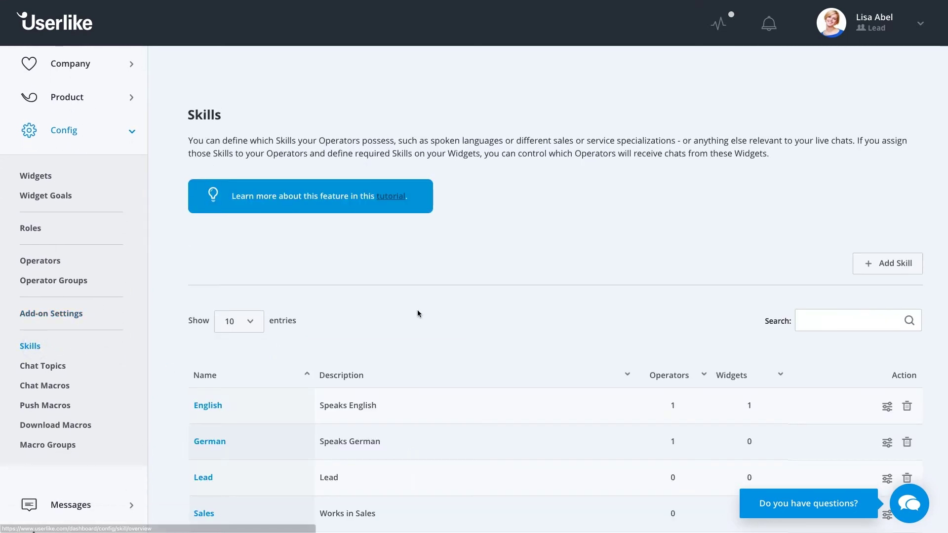
scroll(431, 303, "down", 1)
scroll(430, 303, "down", 2)
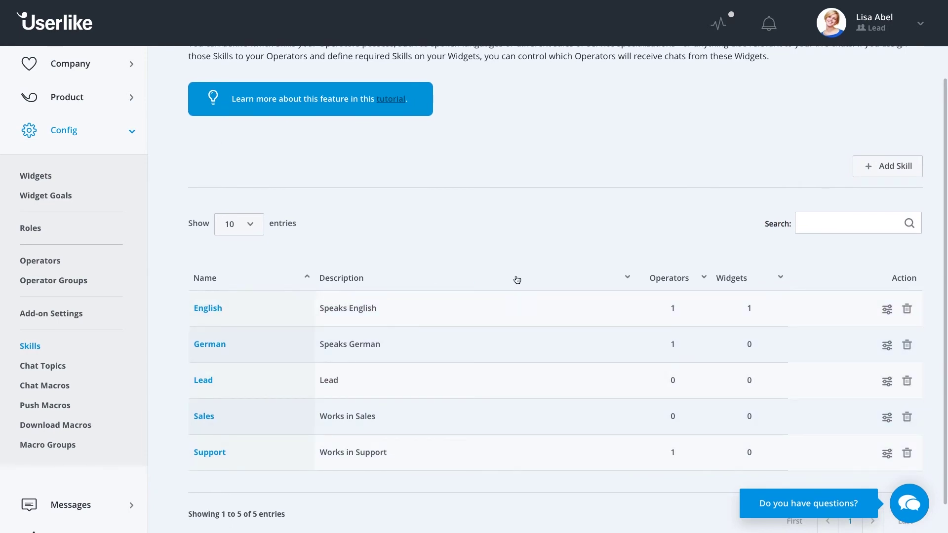
left_click(884, 170)
left_click(400, 190)
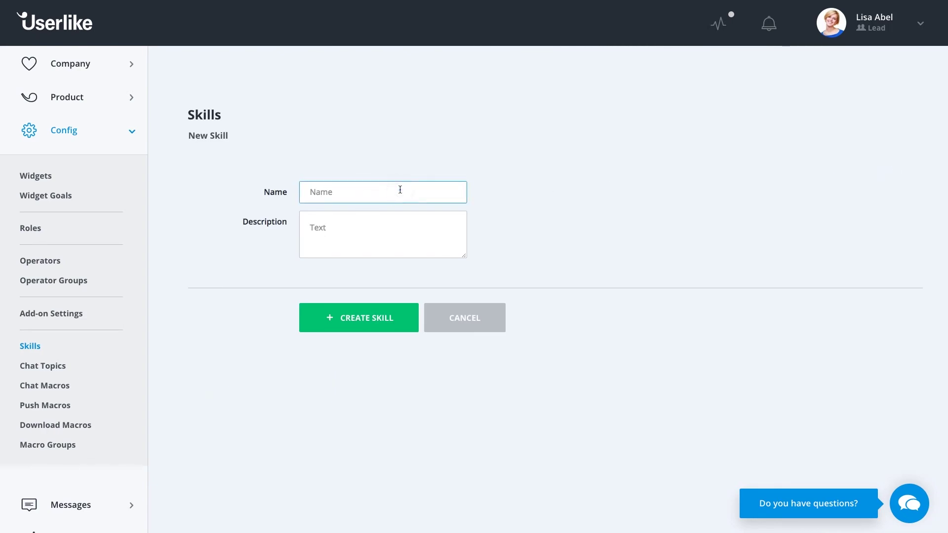
type("French")
key("Tab")
type("Speaks")
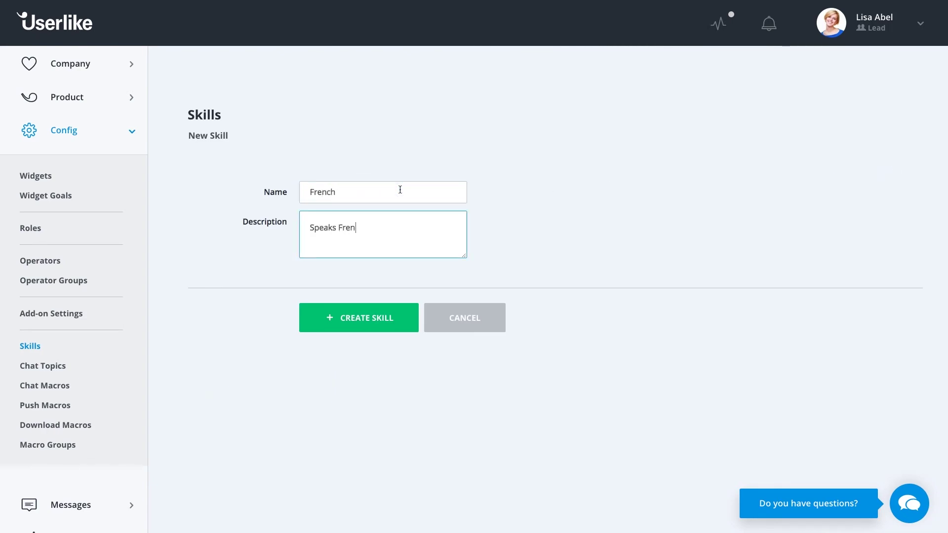
left_click(368, 318)
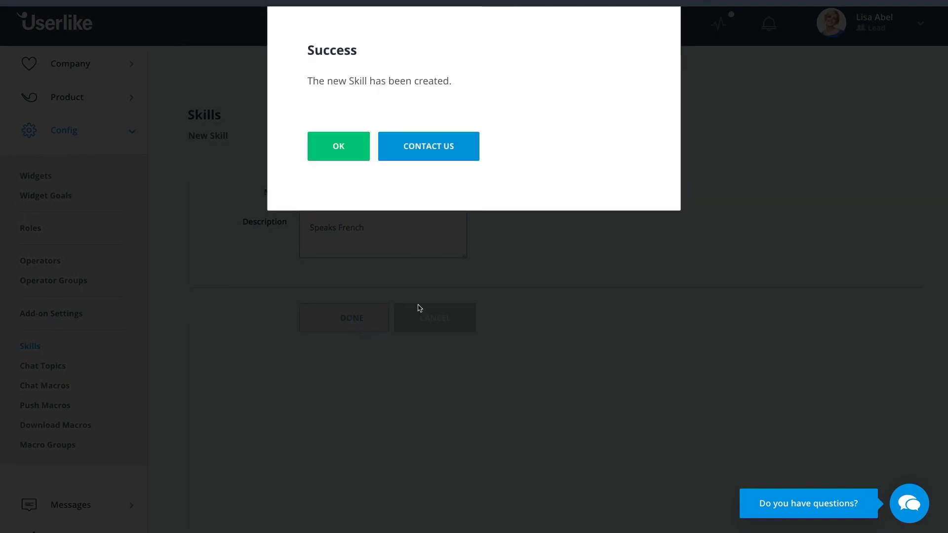
left_click(356, 160)
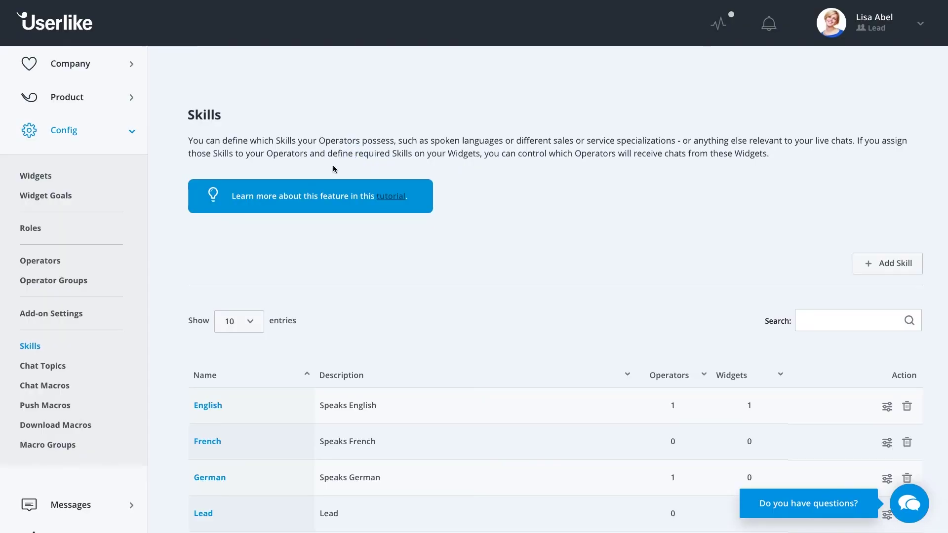
left_click(49, 386)
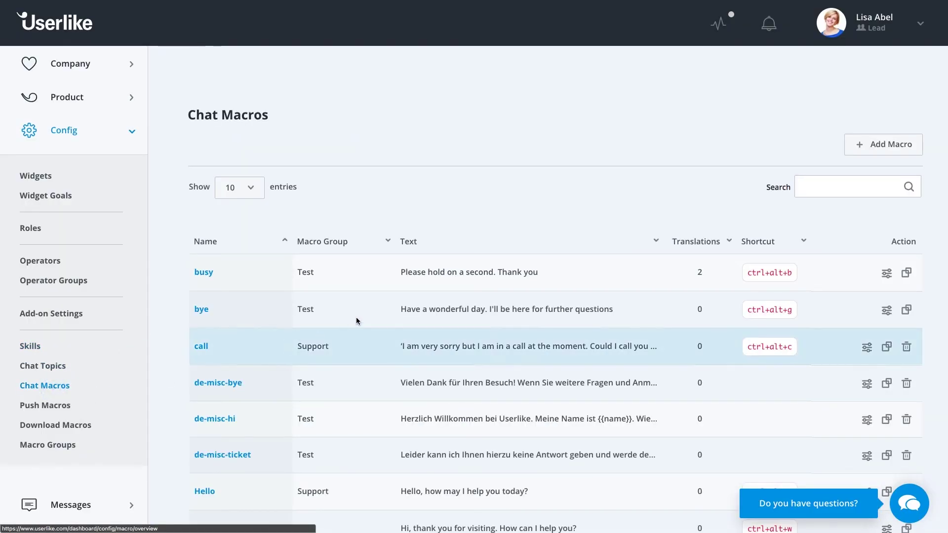
Scroll through the Chat Macros list to review existing macros like busy, bye, call and Hello.
scroll(389, 303, "down", 3)
scroll(389, 303, "up", 3)
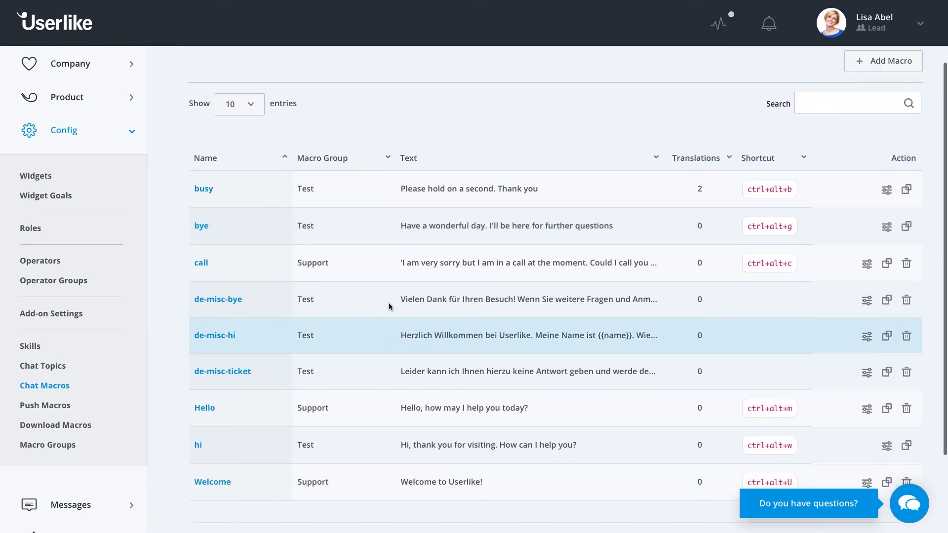
scroll(389, 303, "down", 2)
scroll(389, 303, "up", 3)
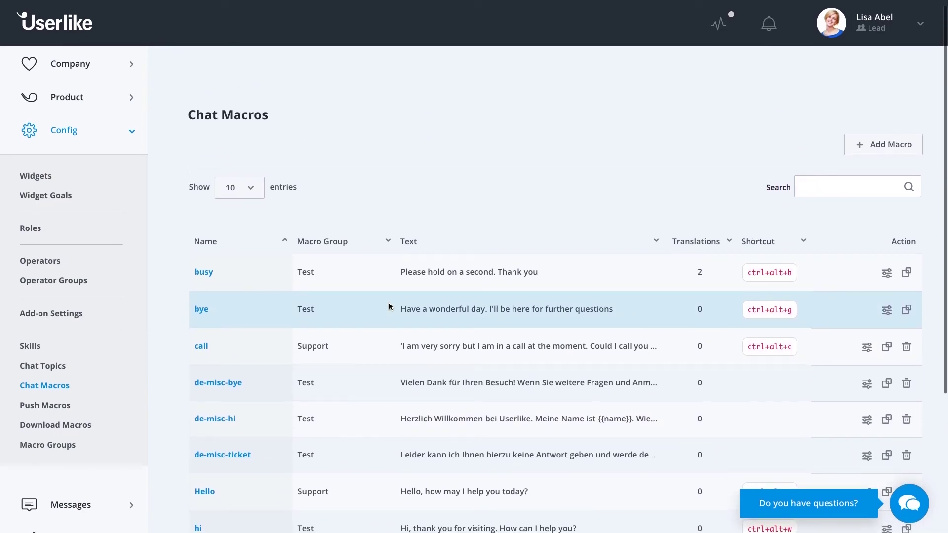
Fill in a new macro named 'help' with text 'How may I help you', shortcut h, group Support.
left_click(870, 149)
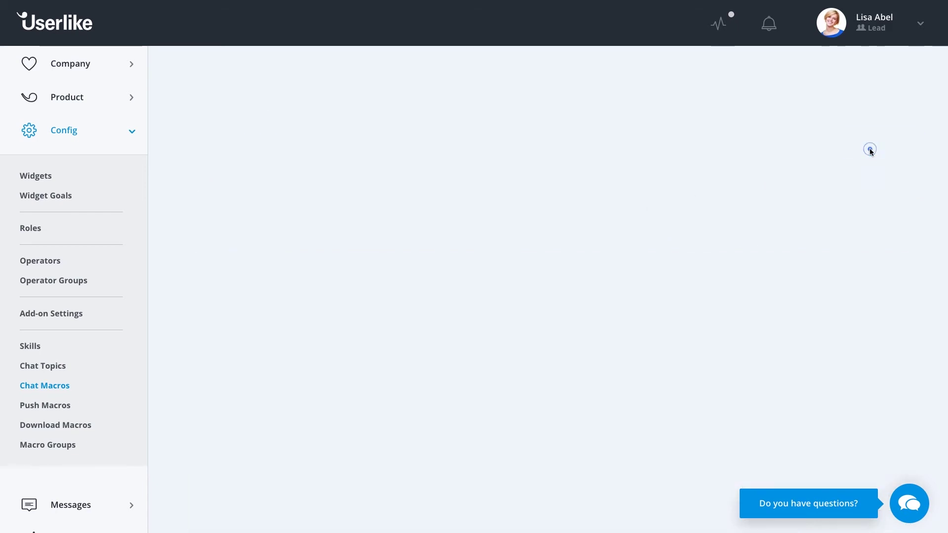
scroll(541, 326, "down", 3)
left_click(377, 409)
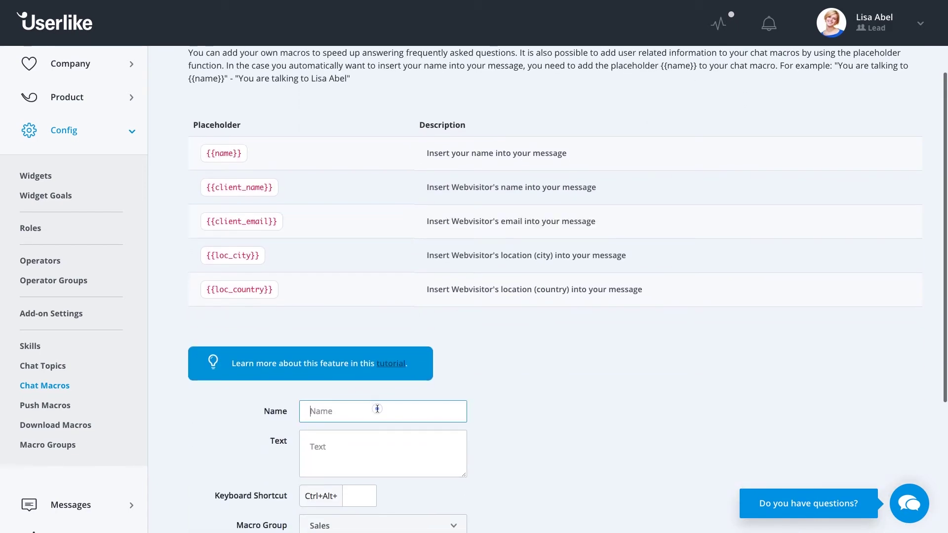
type("help")
scroll(379, 409, "down", 1)
left_click(376, 394)
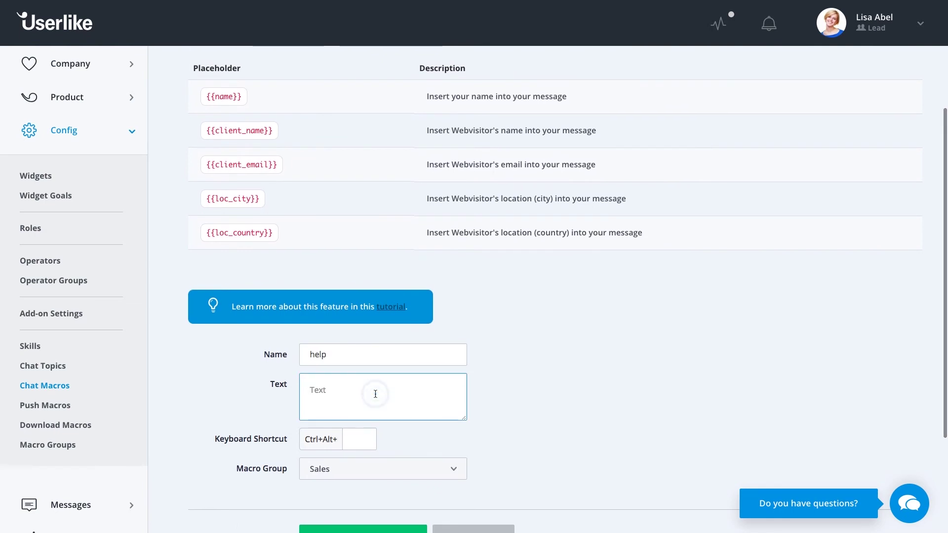
type("How may I help you?")
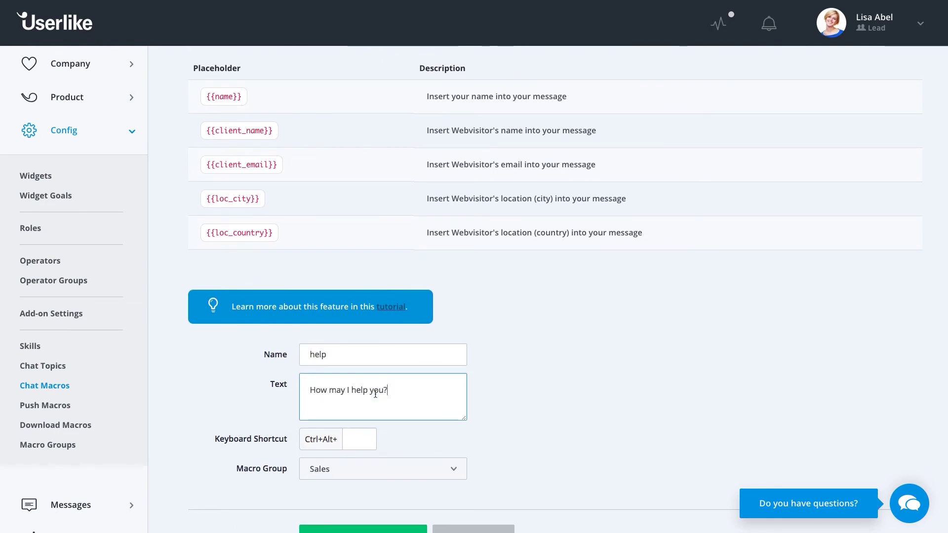
left_click(359, 439)
type("h")
left_click(361, 469)
left_click(347, 478)
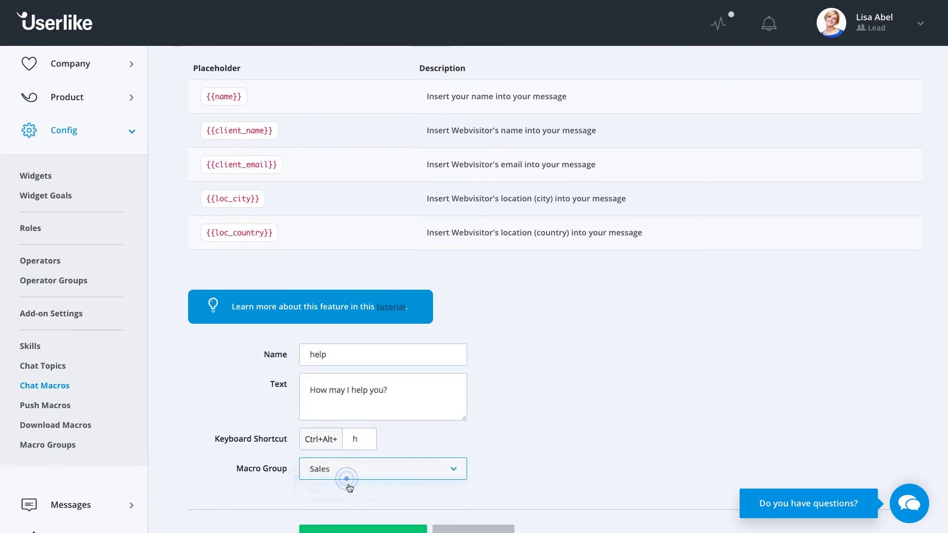
Create the help macro, dismiss the success notice, and check it in the macro list.
scroll(351, 489, "down", 2)
left_click(354, 445)
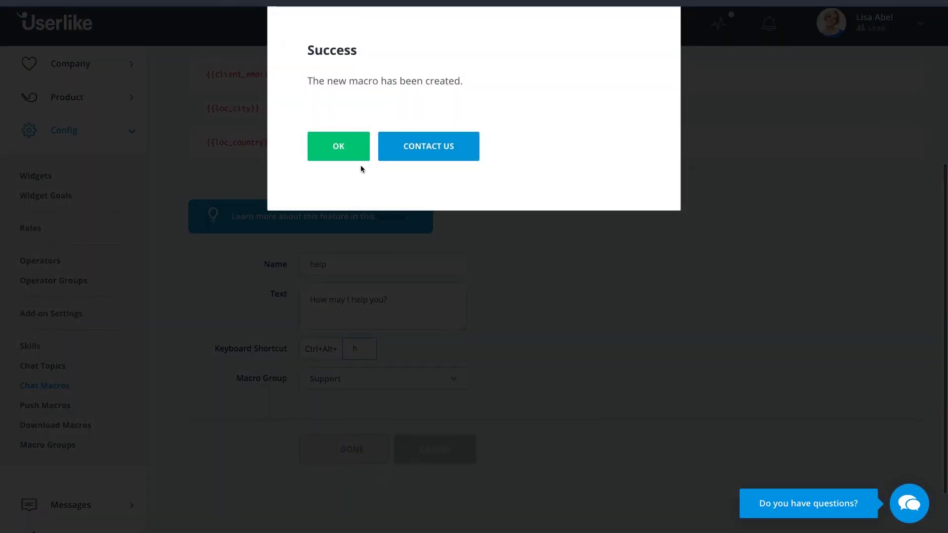
left_click(350, 157)
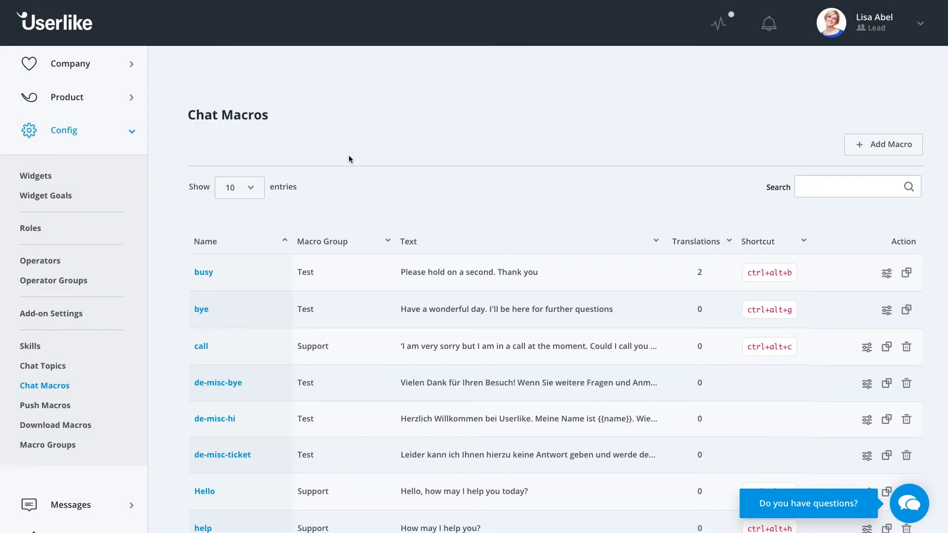
scroll(349, 159, "down", 2)
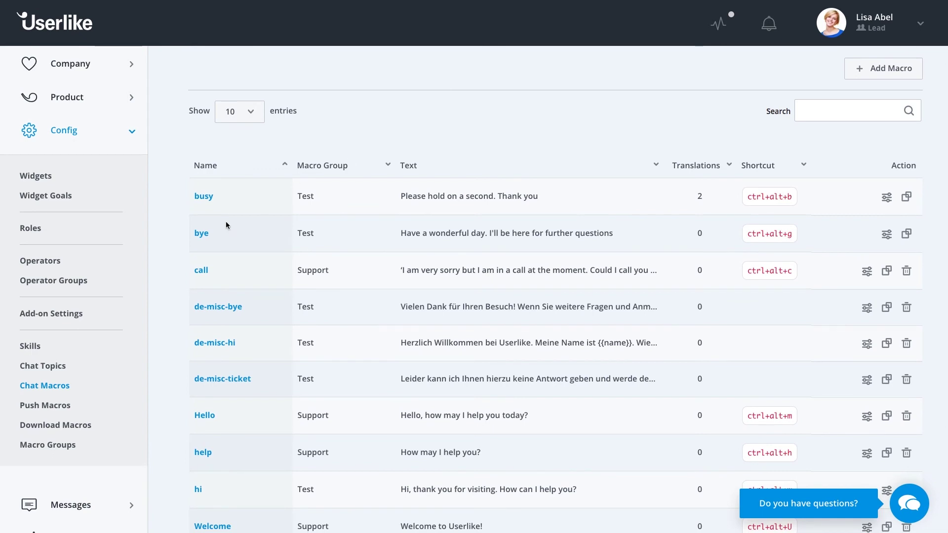
scroll(55, 302, "down", 3)
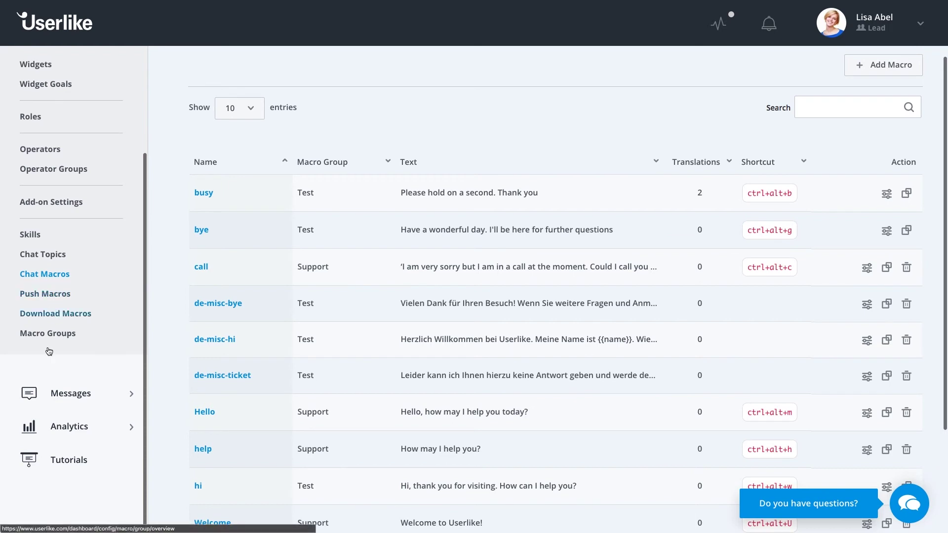
Open the past chats overview and view a chat's integration options without choosing one.
left_click(62, 395)
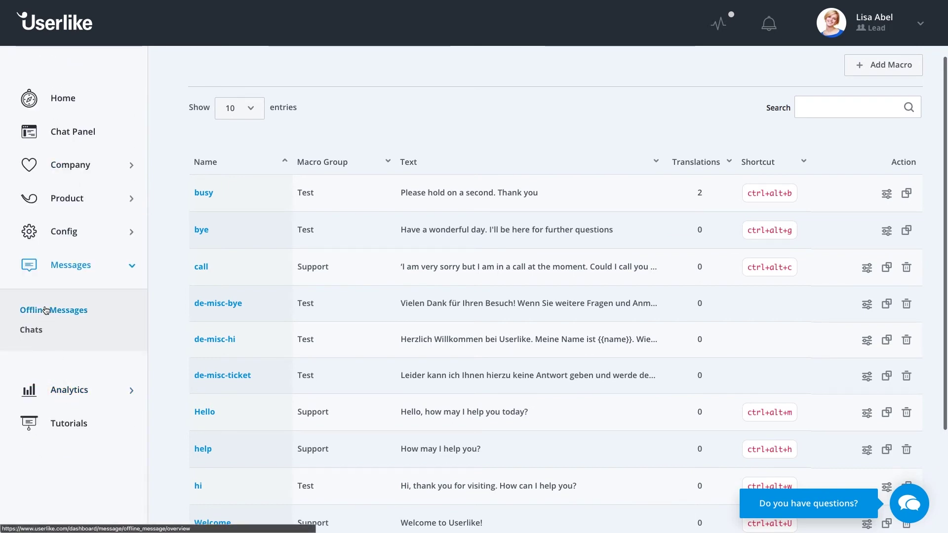
left_click(39, 330)
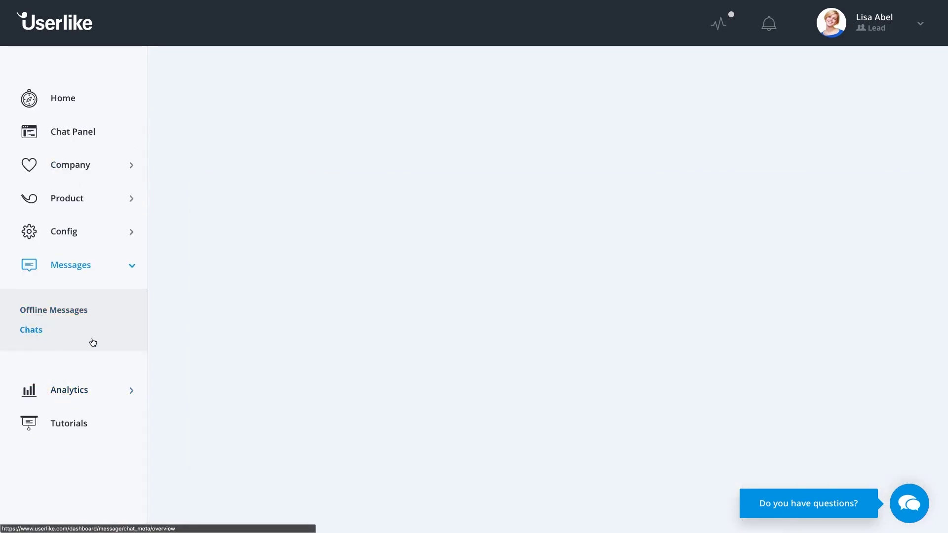
scroll(375, 362, "down", 3)
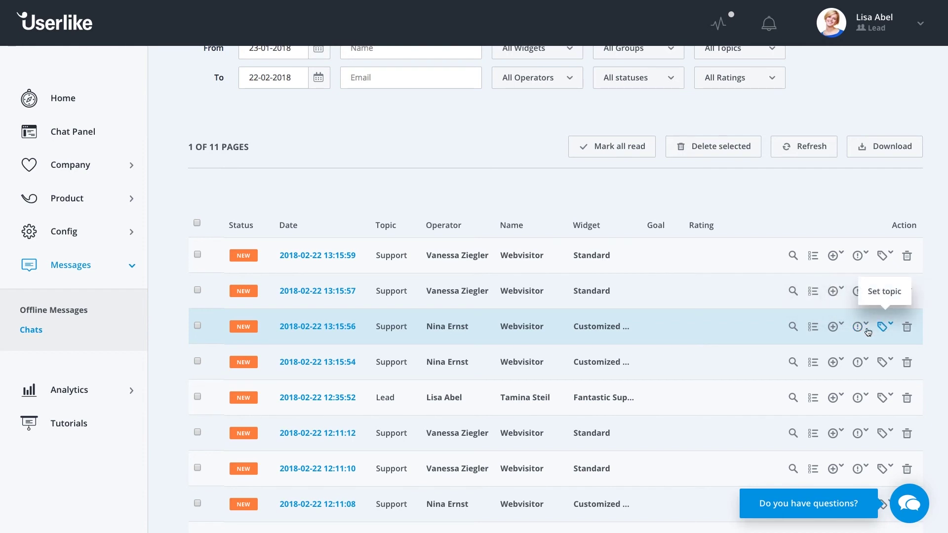
left_click(837, 330)
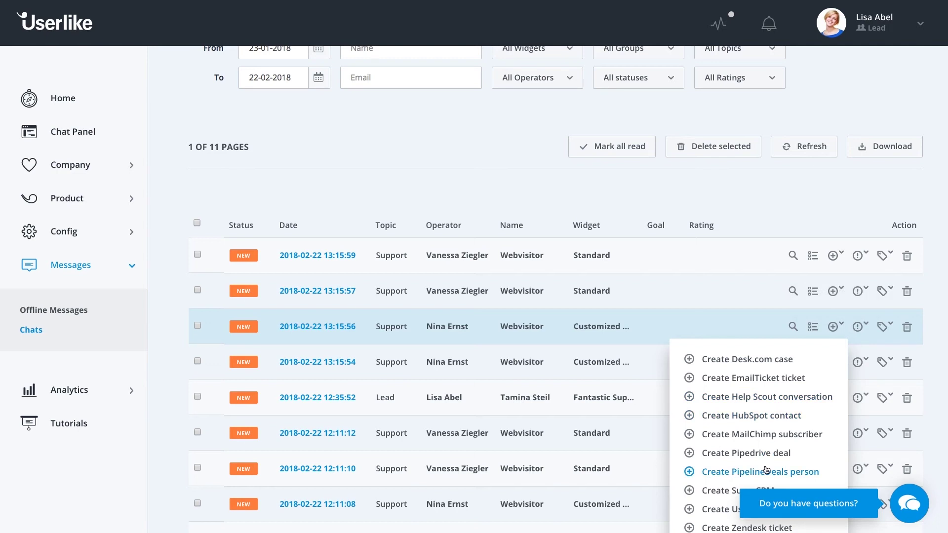
left_click(751, 329)
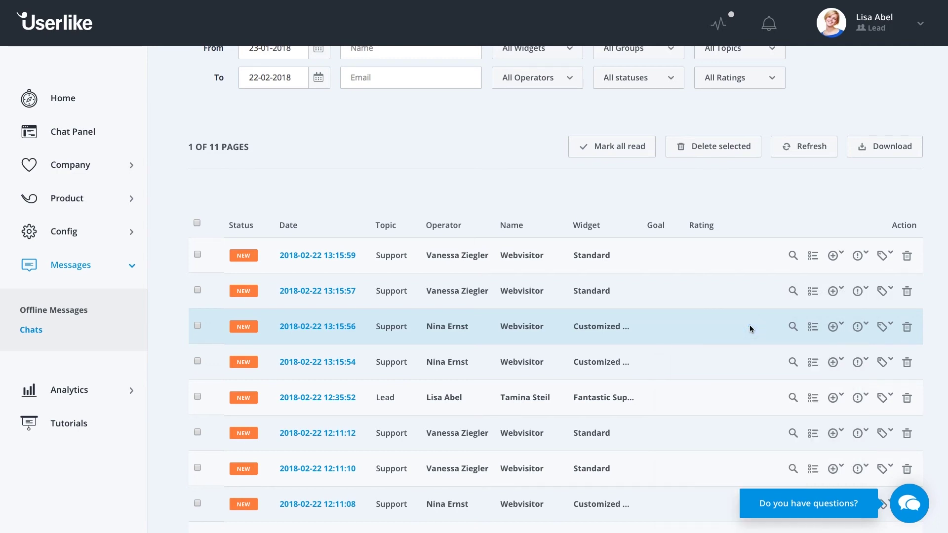
Expand the Analytics section and open the Availability report.
left_click(69, 391)
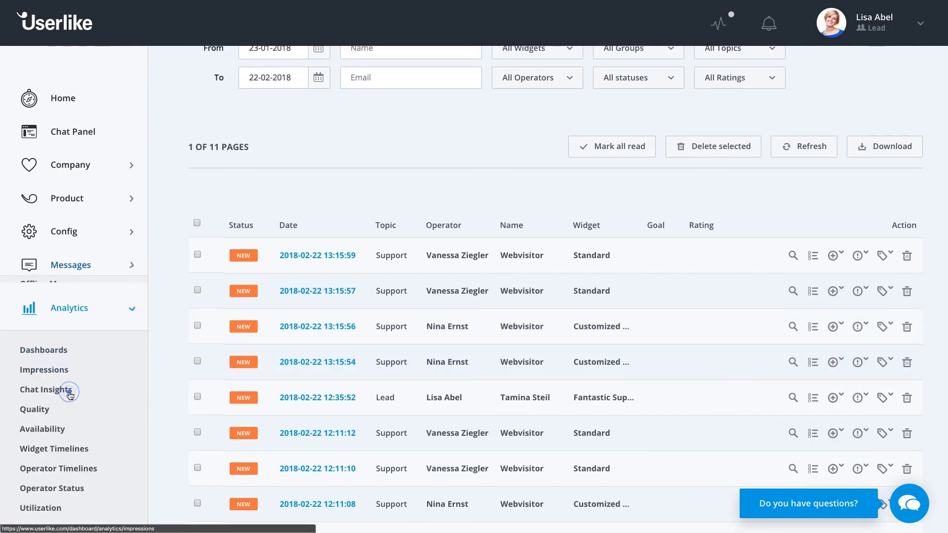
scroll(70, 395, "down", 2)
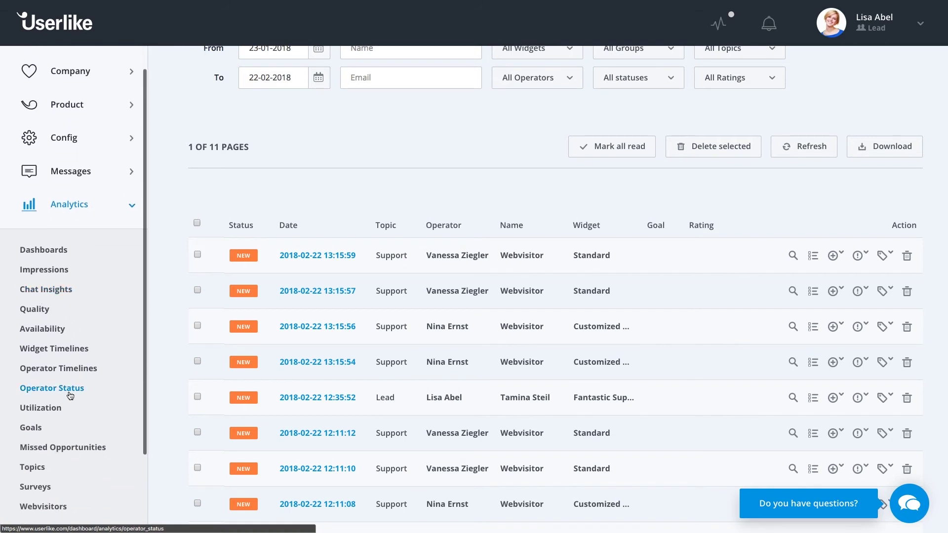
left_click(38, 316)
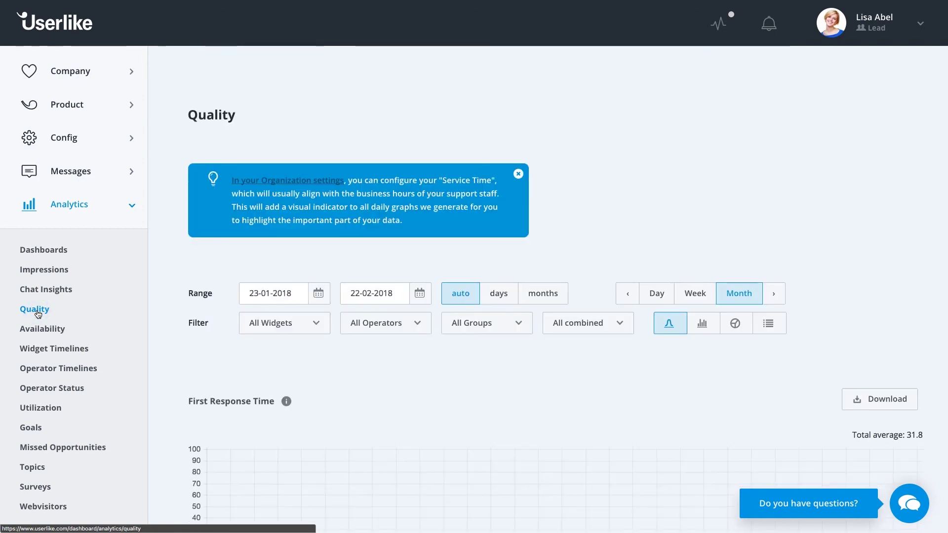
scroll(499, 365, "down", 3)
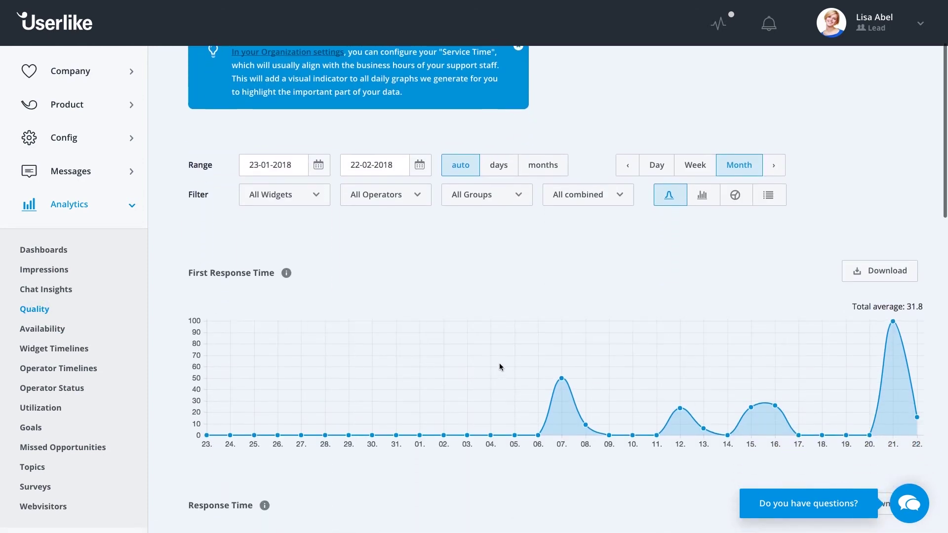
scroll(499, 366, "down", 2)
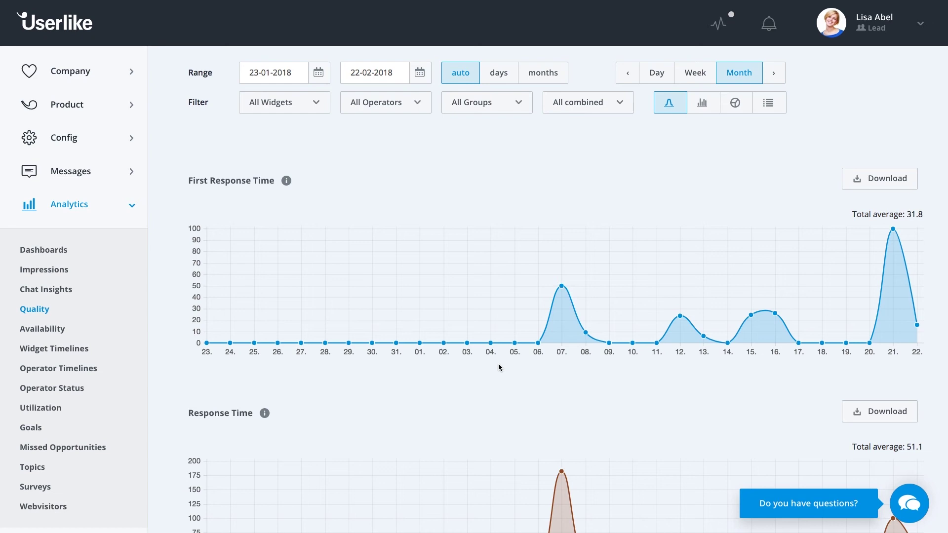
scroll(498, 367, "down", 5)
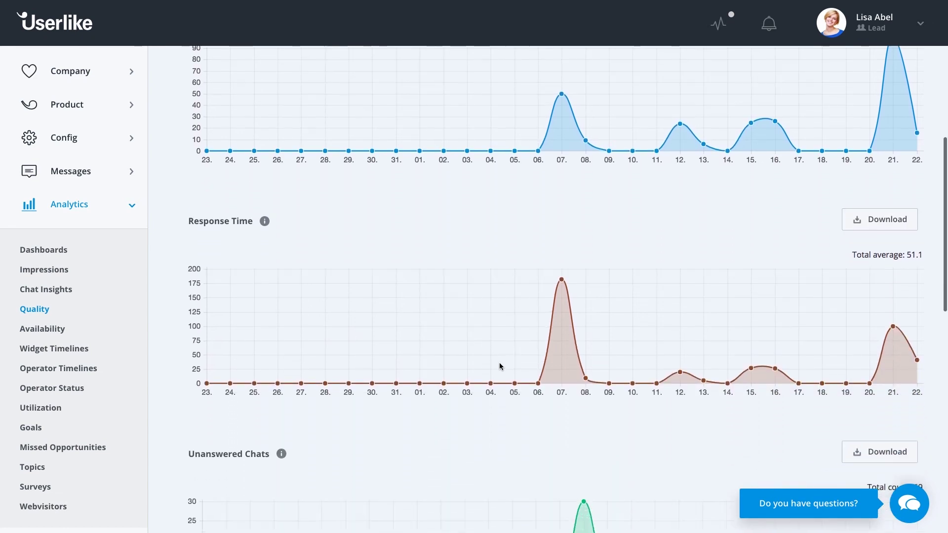
scroll(500, 366, "down", 2)
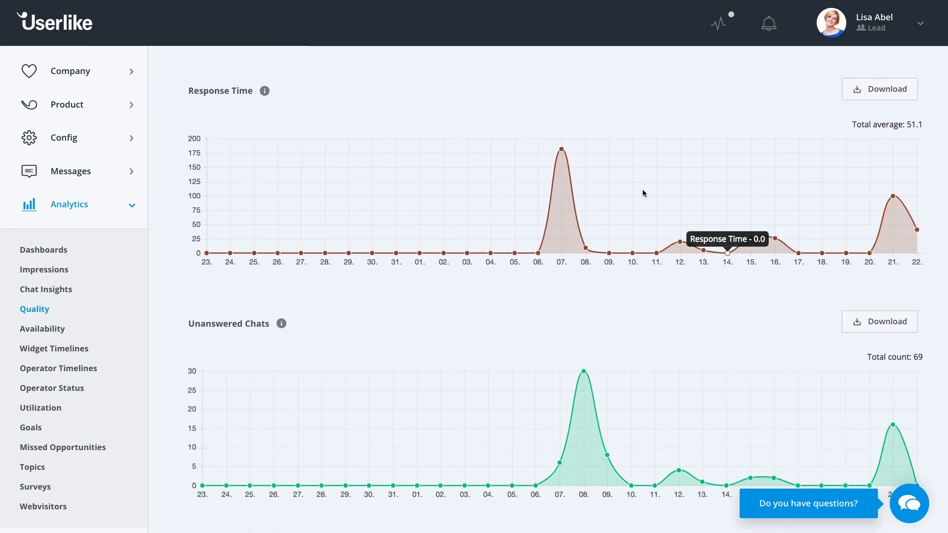
scroll(523, 312, "down", 4)
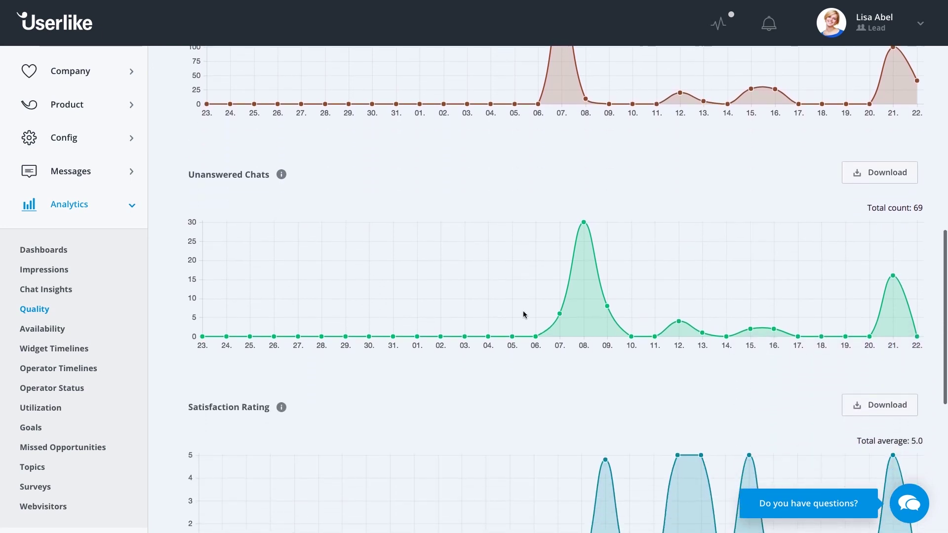
scroll(525, 315, "down", 2)
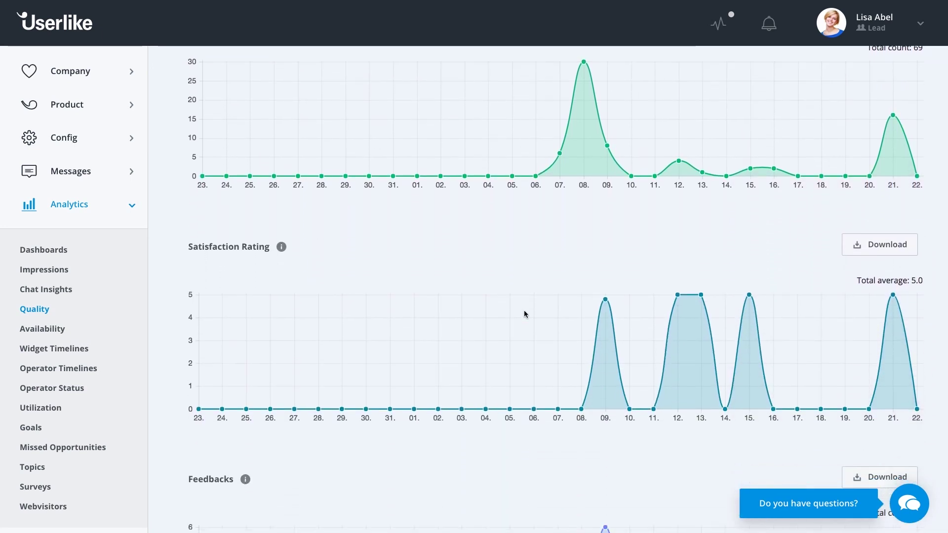
scroll(525, 314, "down", 3)
scroll(525, 314, "down", 2)
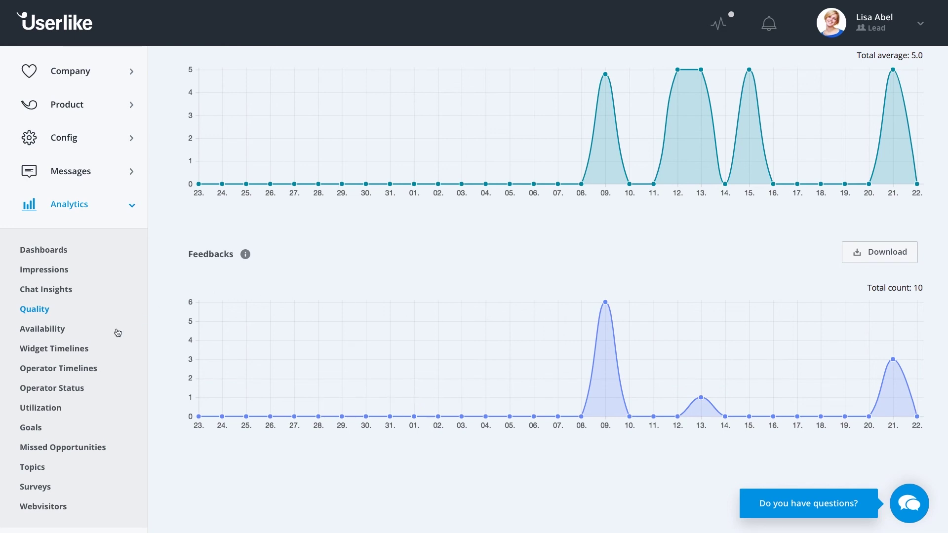
Show Operator Timelines for two selected operators on 22-02-2018, applying the filter after each.
left_click(74, 368)
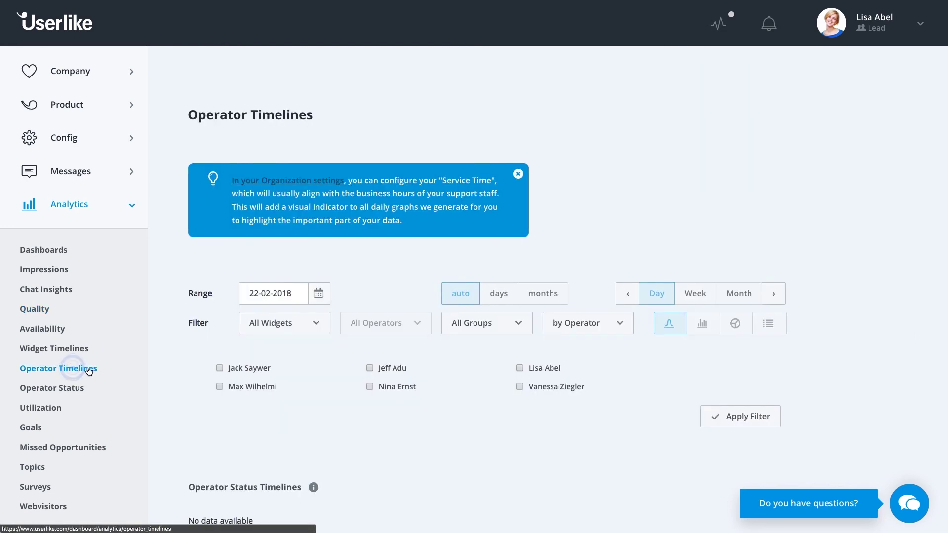
left_click(398, 389)
left_click(741, 416)
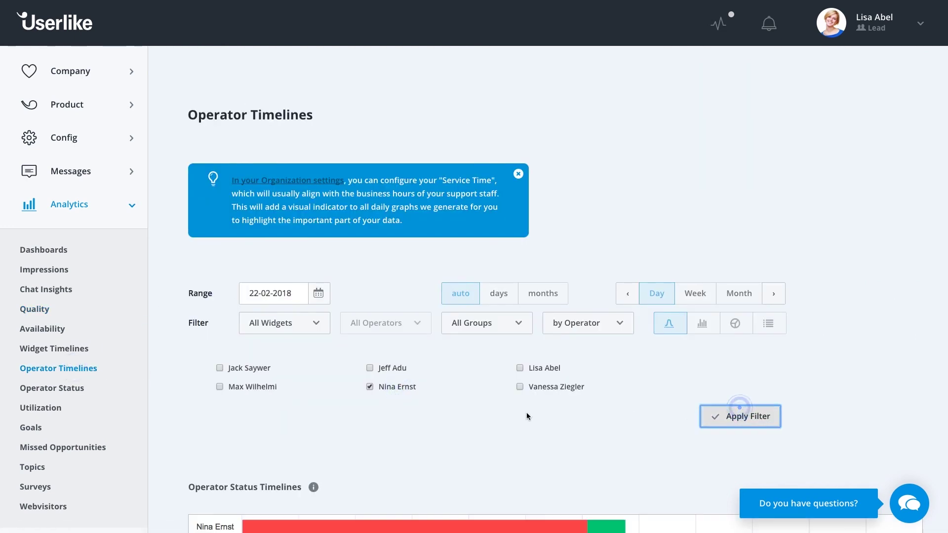
scroll(405, 411, "down", 2)
left_click(539, 296)
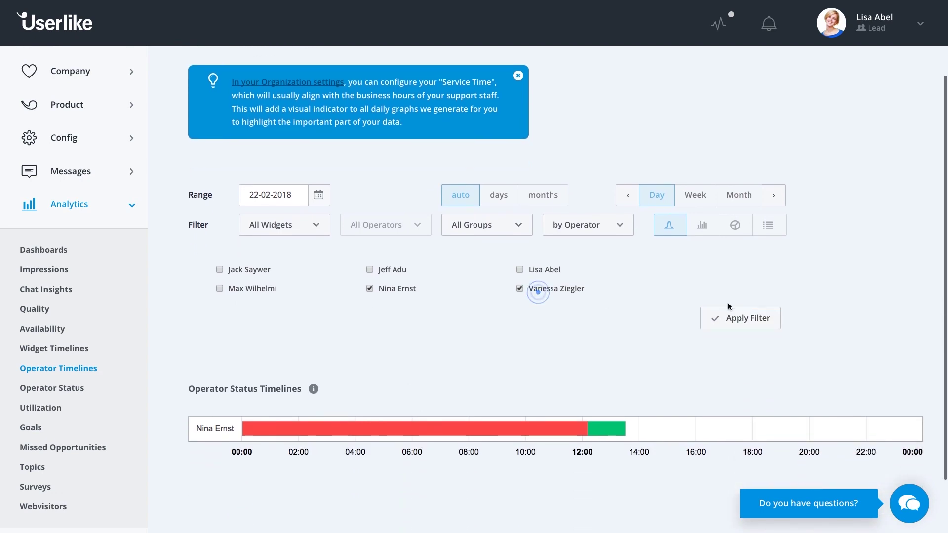
left_click(714, 319)
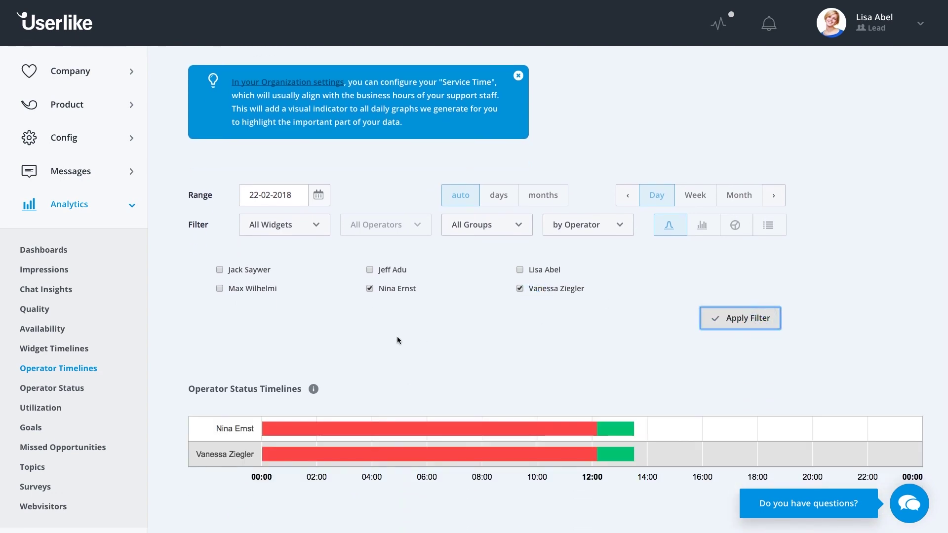
left_click(57, 249)
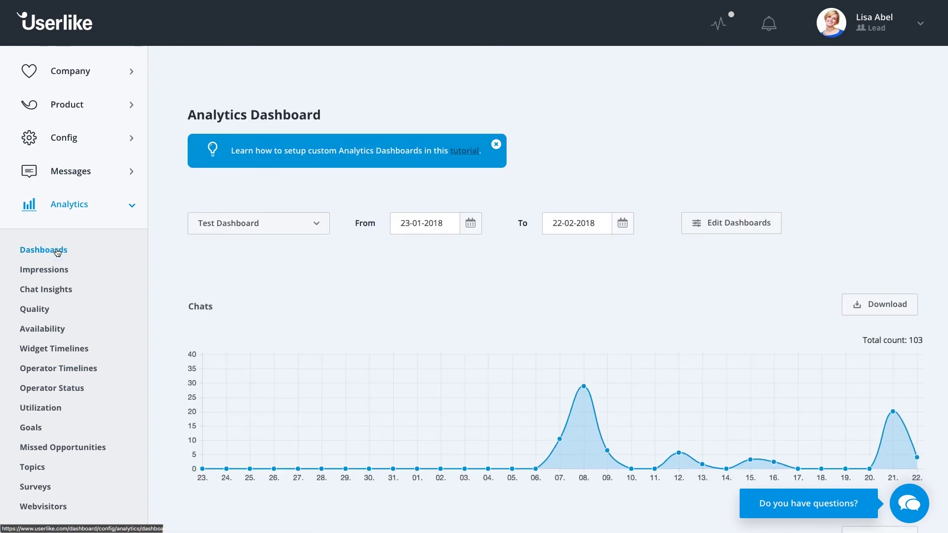
Start a new analytics dashboard with the KPIs Chats and First Response Time.
left_click(735, 230)
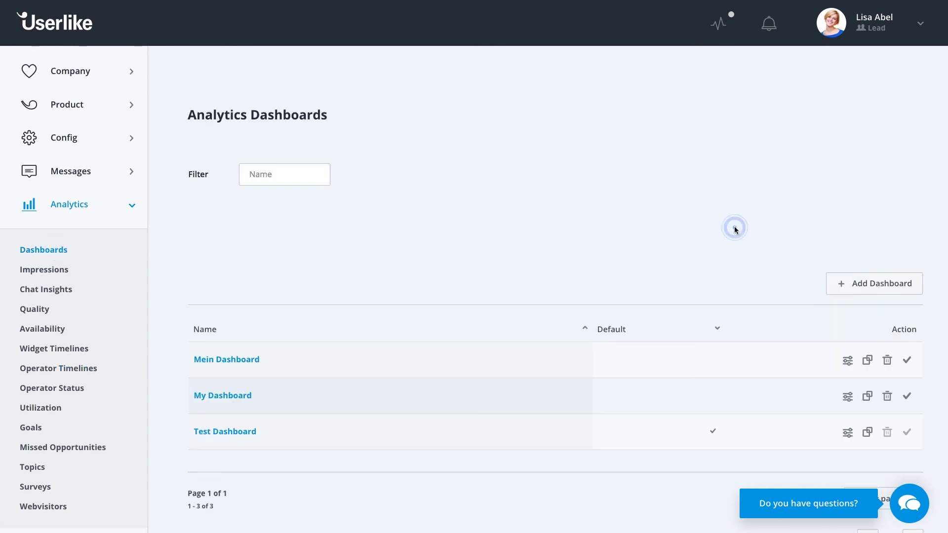
left_click(881, 285)
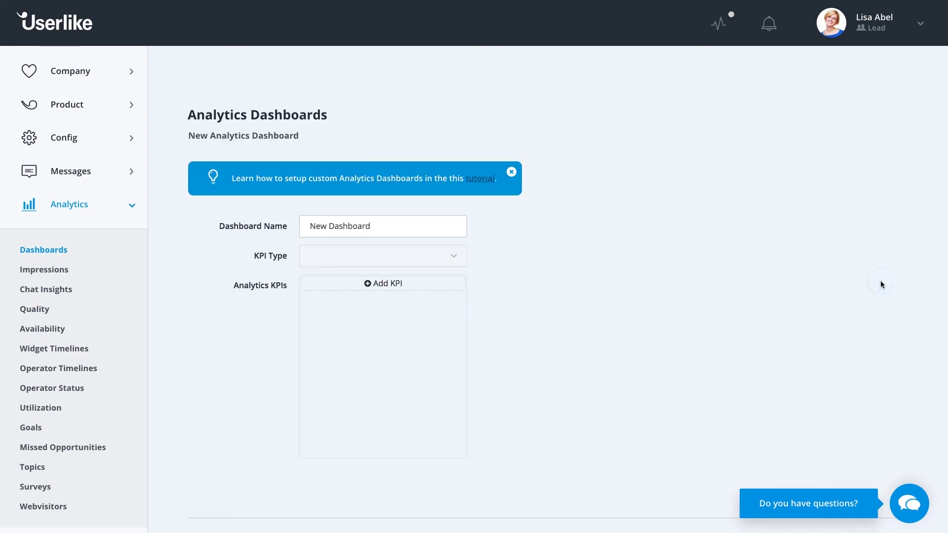
left_click(376, 283)
left_click(372, 253)
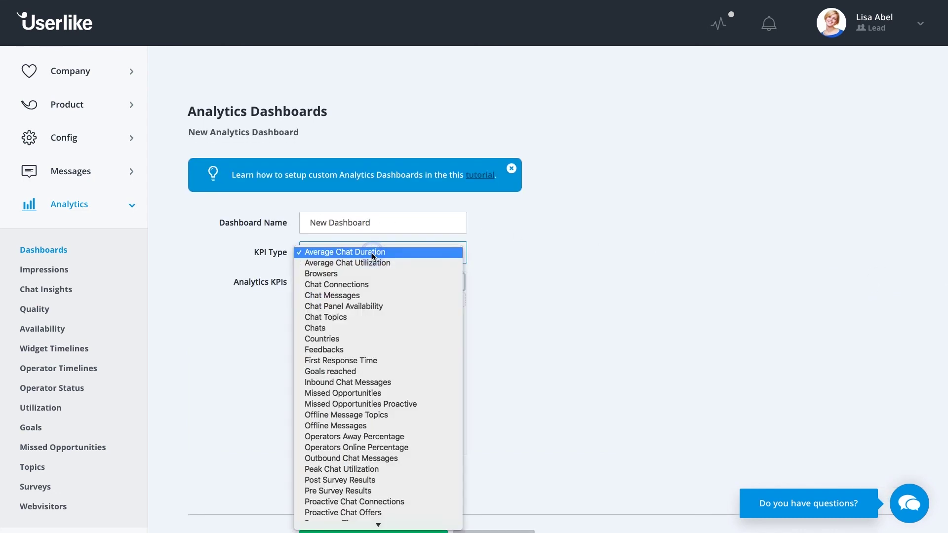
left_click(348, 328)
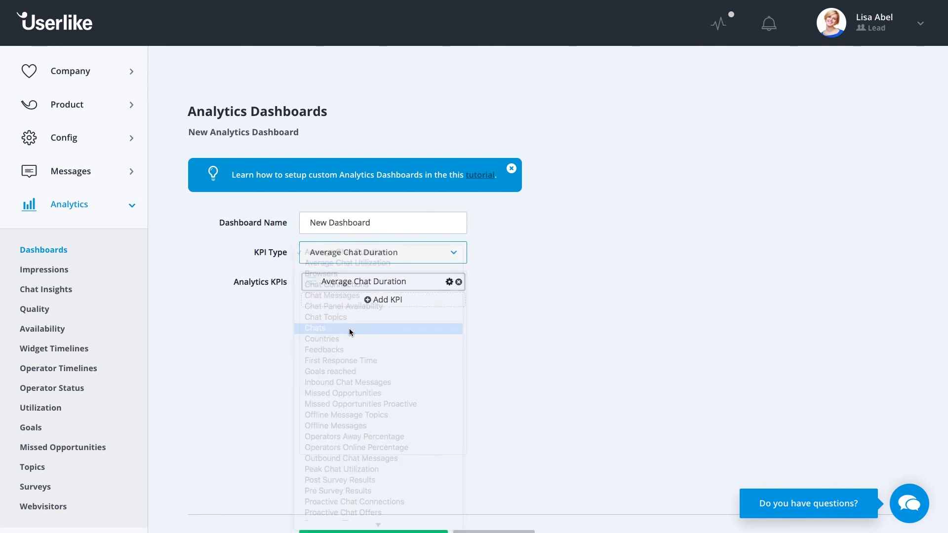
left_click(376, 302)
left_click(375, 252)
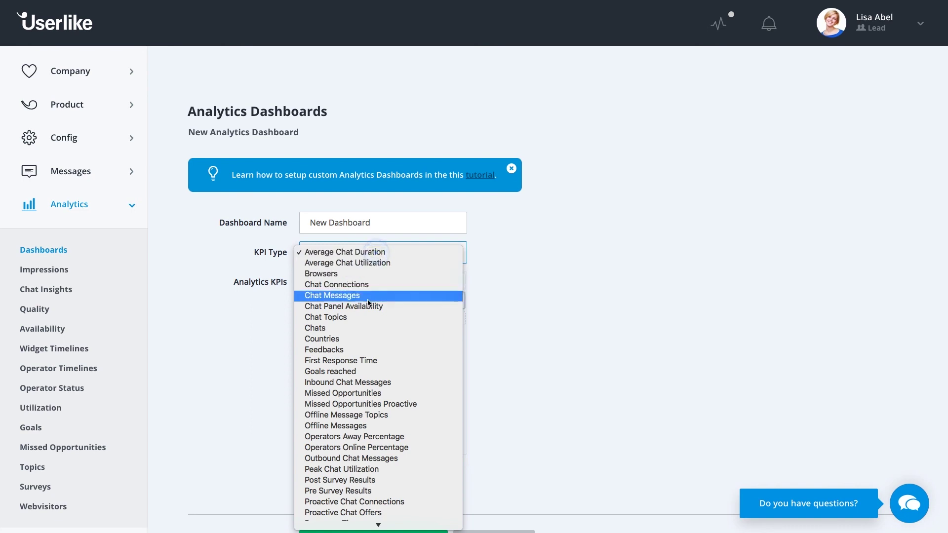
left_click(375, 361)
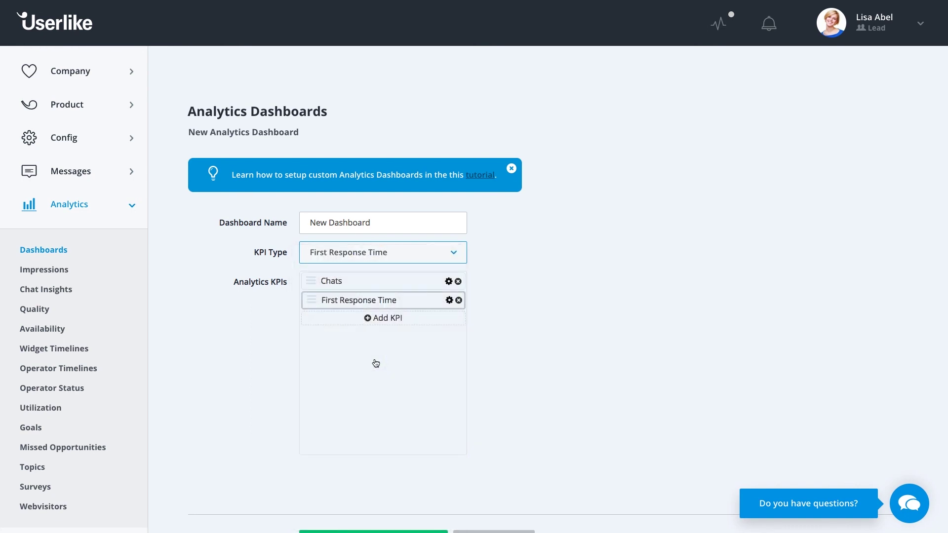
Create the New Dashboard and dismiss the success confirmation.
scroll(376, 363, "down", 2)
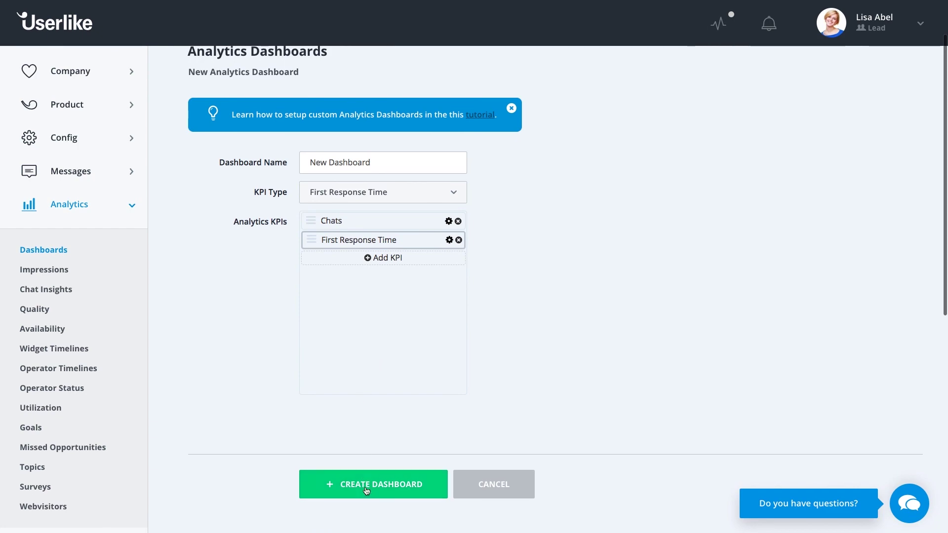
left_click(367, 491)
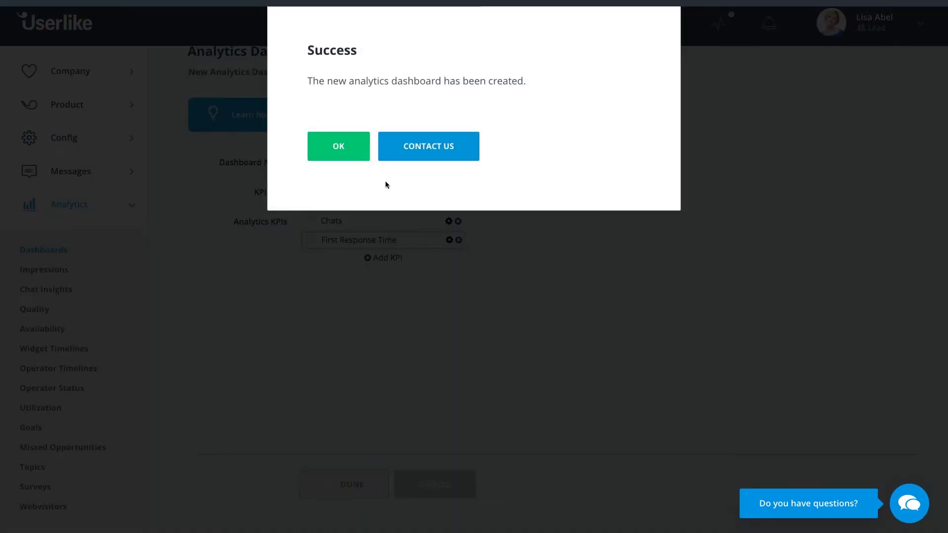
left_click(357, 153)
left_click(50, 251)
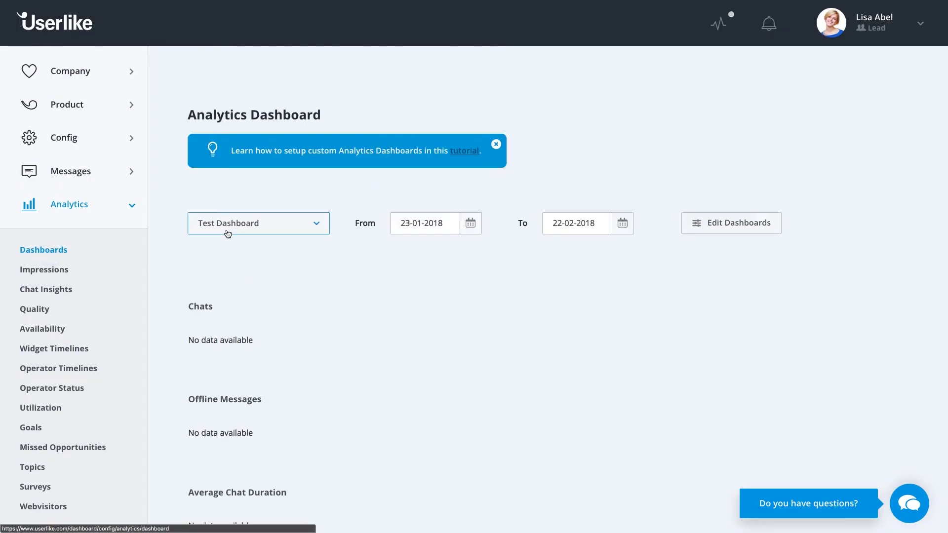
left_click(226, 228)
Switch to New Dashboard, review its Chats and First Response Time charts, then collapse Analytics.
left_click(226, 212)
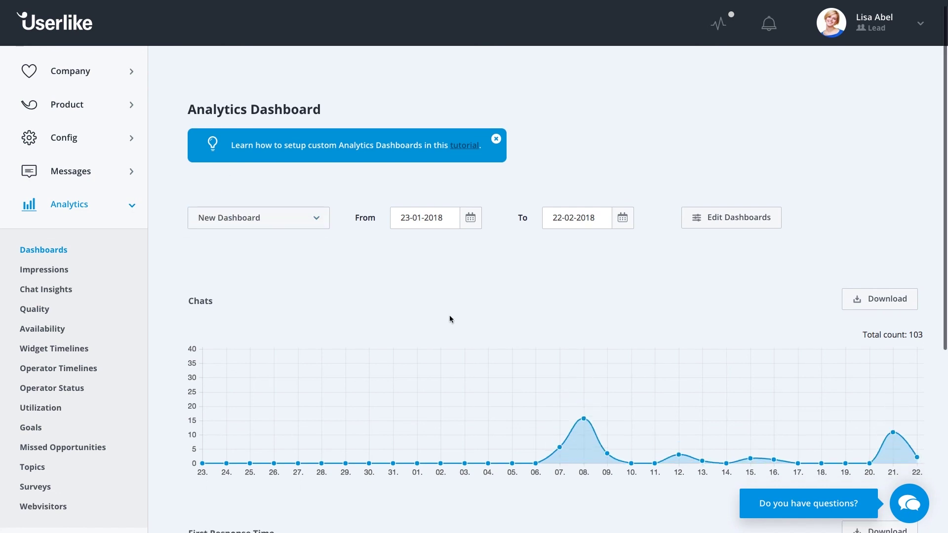
scroll(450, 316, "down", 5)
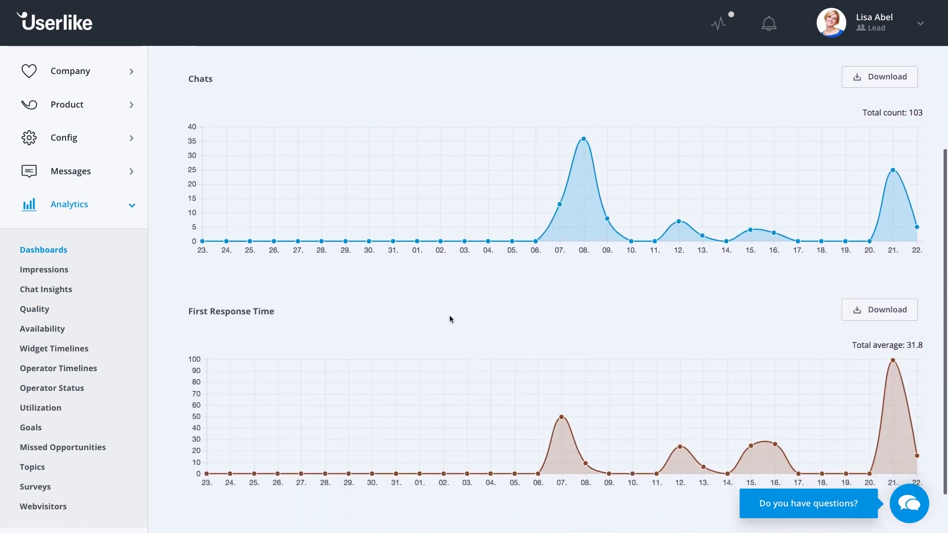
scroll(449, 319, "down", 1)
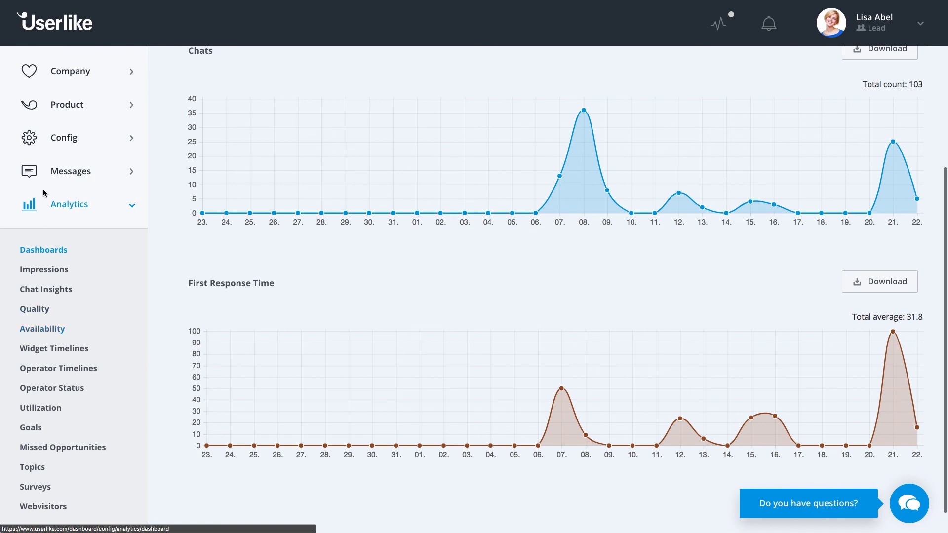
left_click(52, 204)
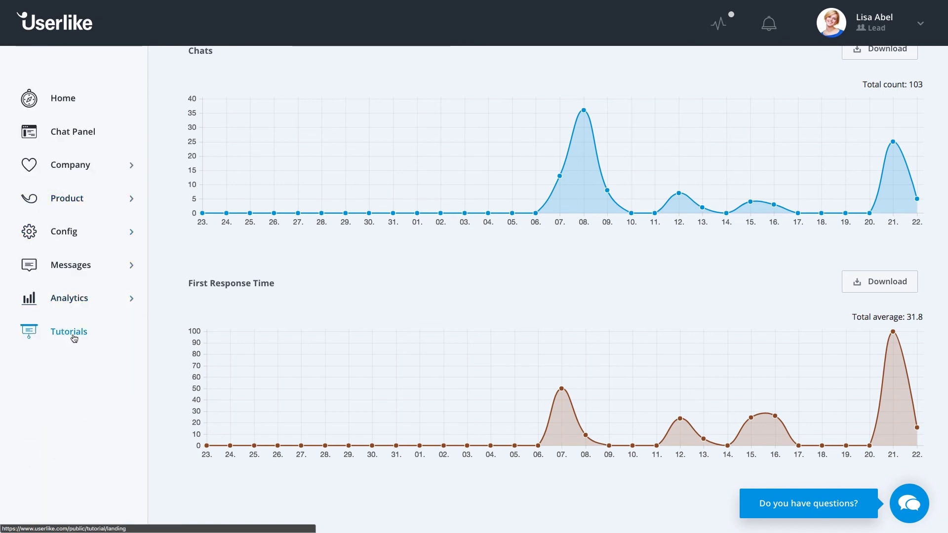